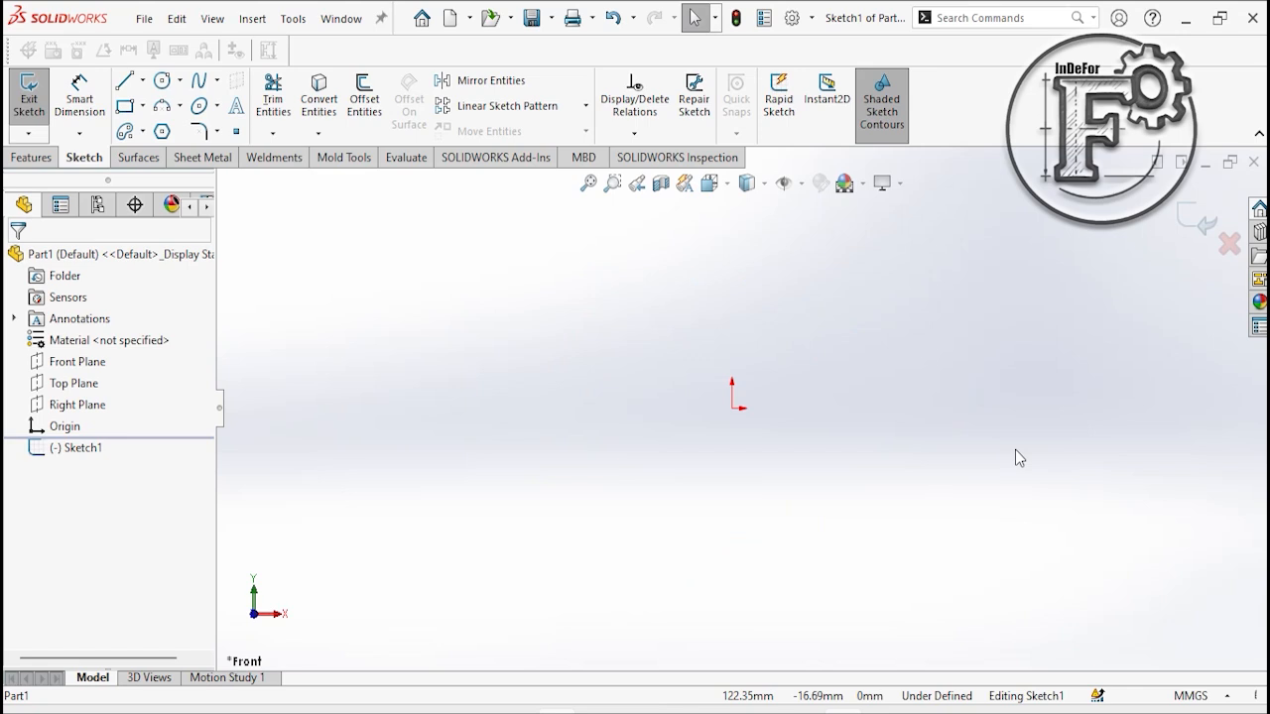
# Sketch a horizontal centerline about 155 mm long, starting at the origin and running in the positive X direction.
pyautogui.moveTo(1015, 452)
pyautogui.keyDown('ctrl'); pyautogui.mouseDown(button='middle')
pyautogui.moveTo(861, 520)
pyautogui.moveTo(772, 532)
pyautogui.mouseUp(button='middle'); pyautogui.keyUp('ctrl')
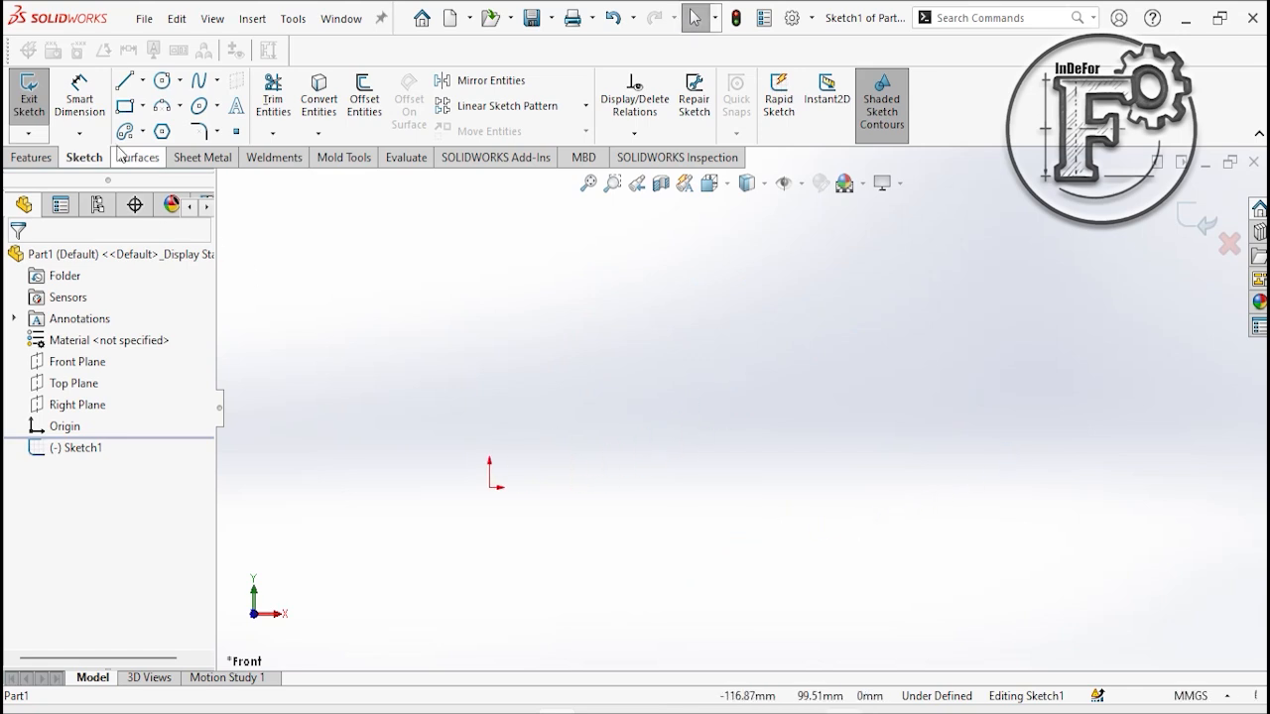
pyautogui.click(143, 81)
pyautogui.click(163, 130)
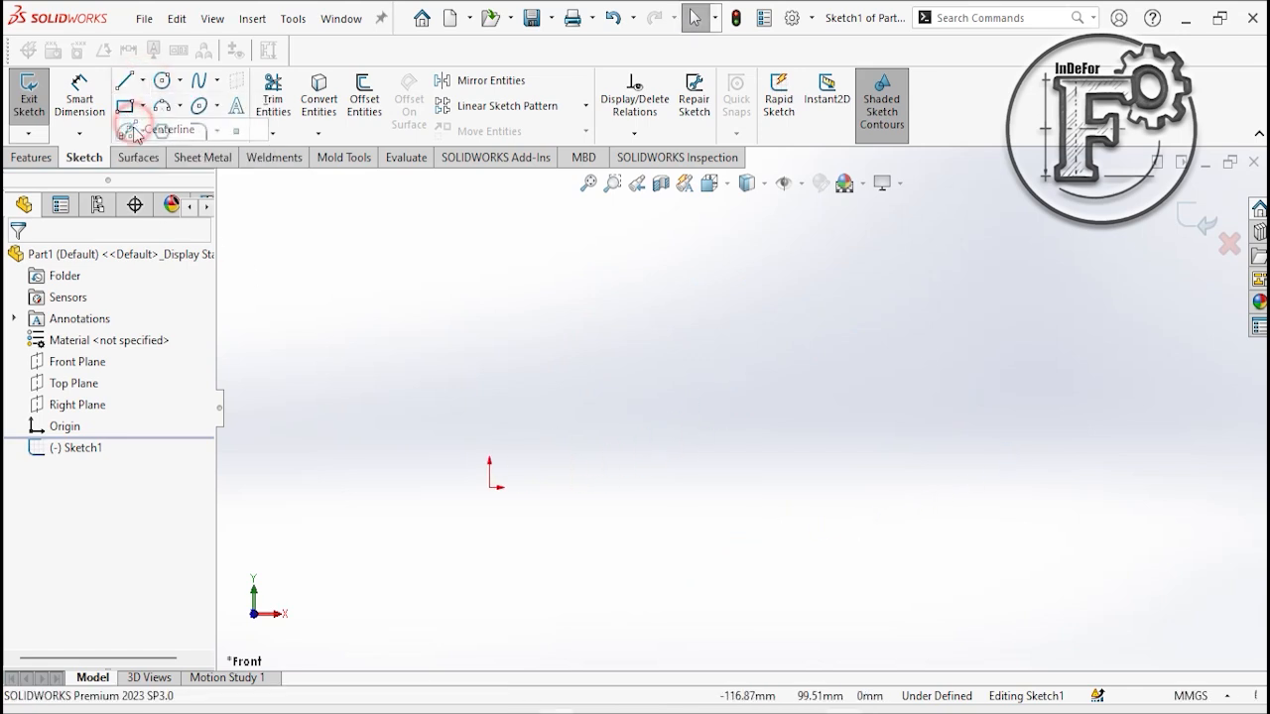
pyautogui.click(489, 488)
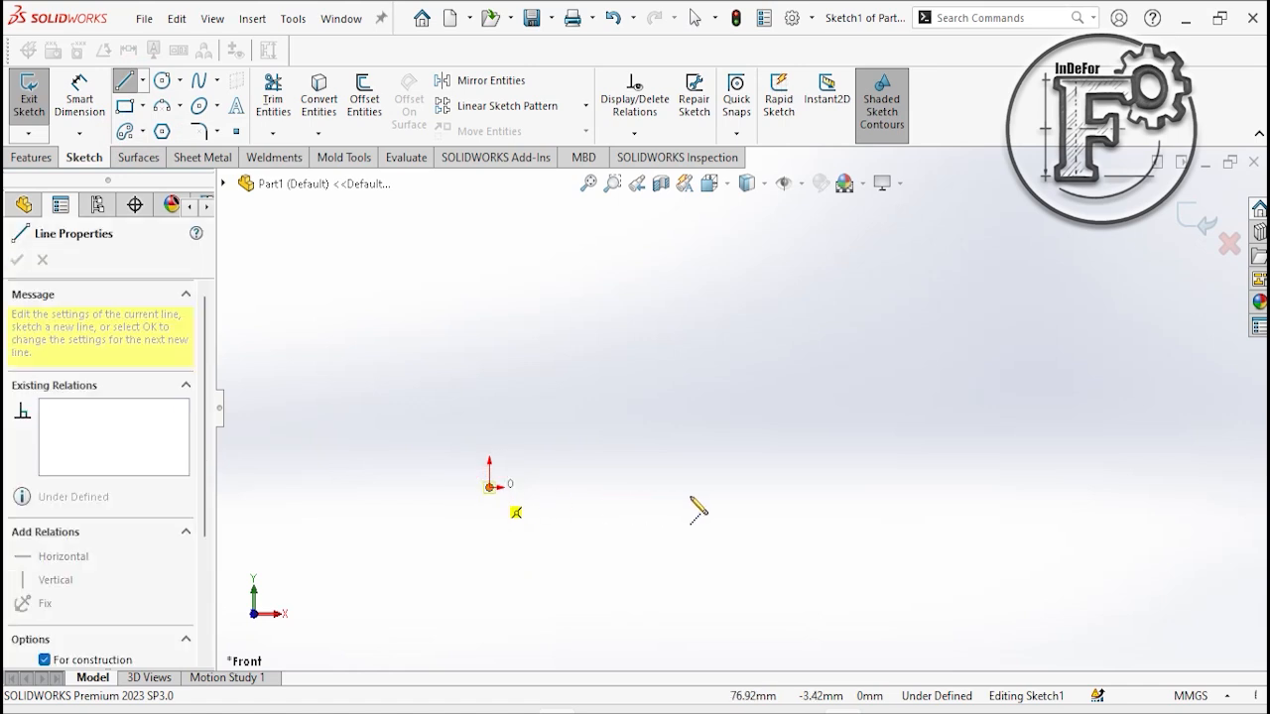
pyautogui.click(850, 488)
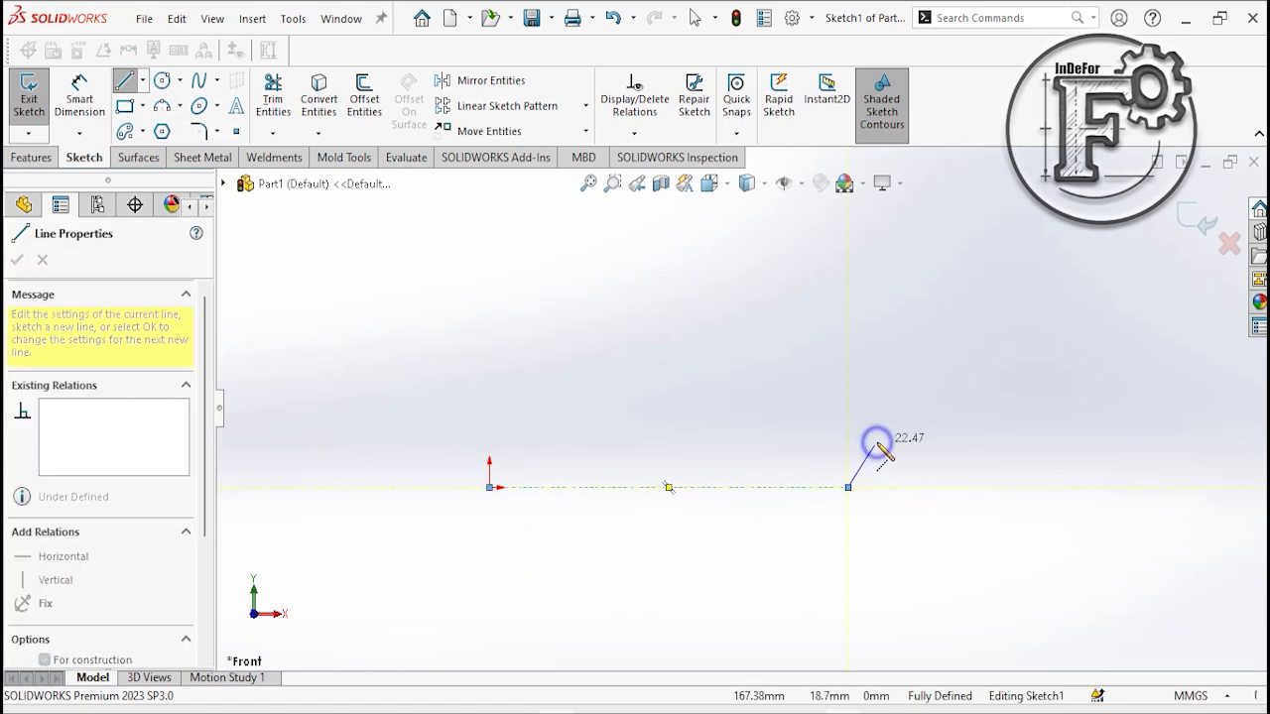
pyautogui.rightClick(879, 442)
pyautogui.click(916, 454)
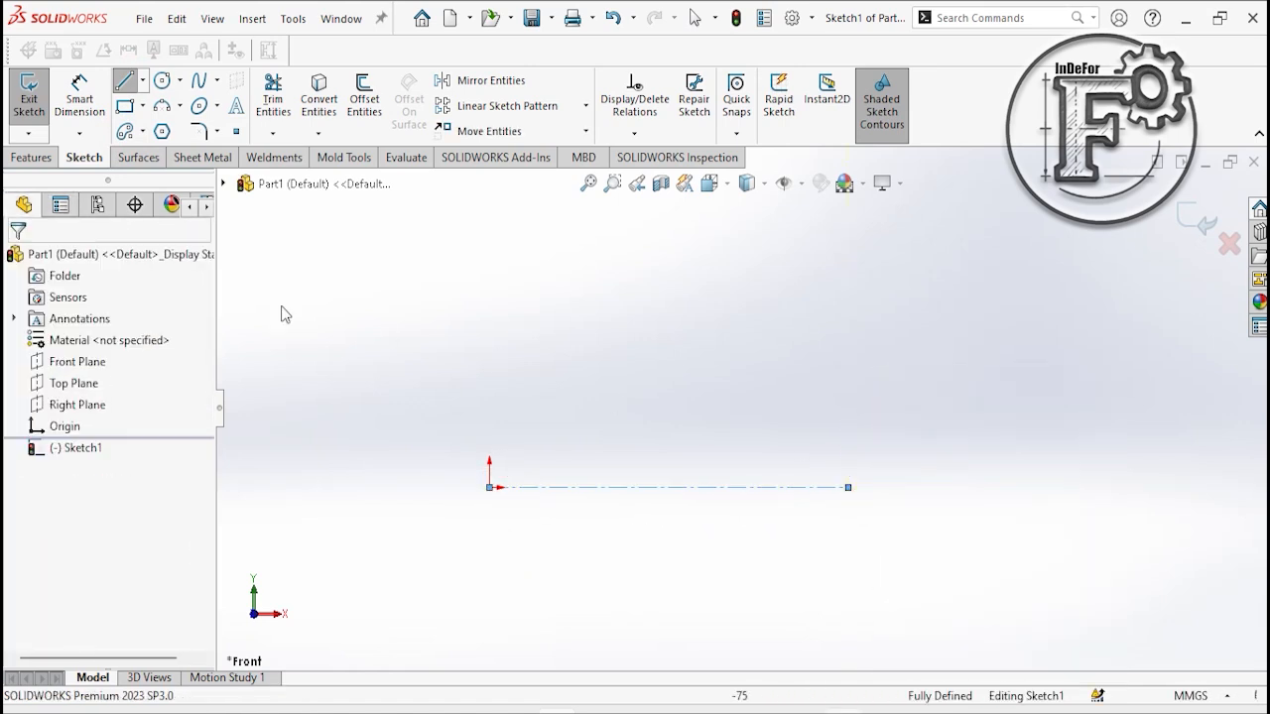
# Sketch a vertical centerline about 104 mm long upward from the midpoint of the horizontal centerline.
pyautogui.click(143, 81)
pyautogui.click(135, 136)
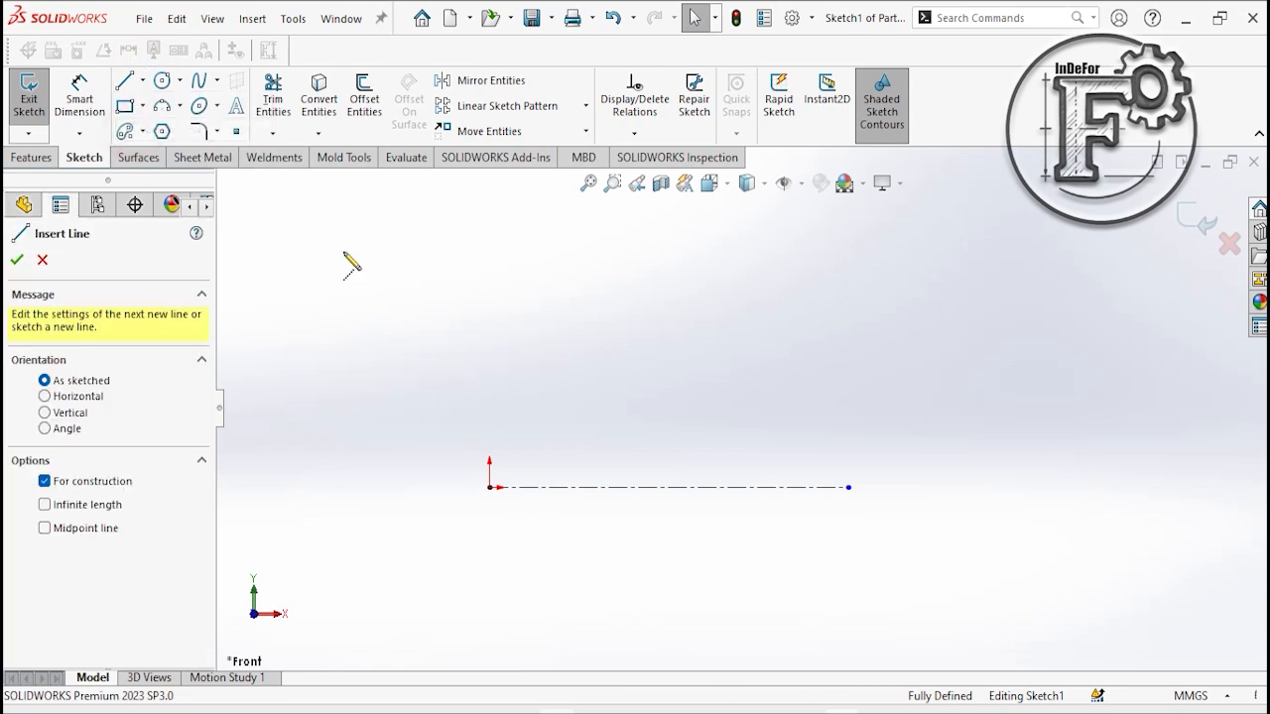
pyautogui.click(669, 487)
pyautogui.click(668, 235)
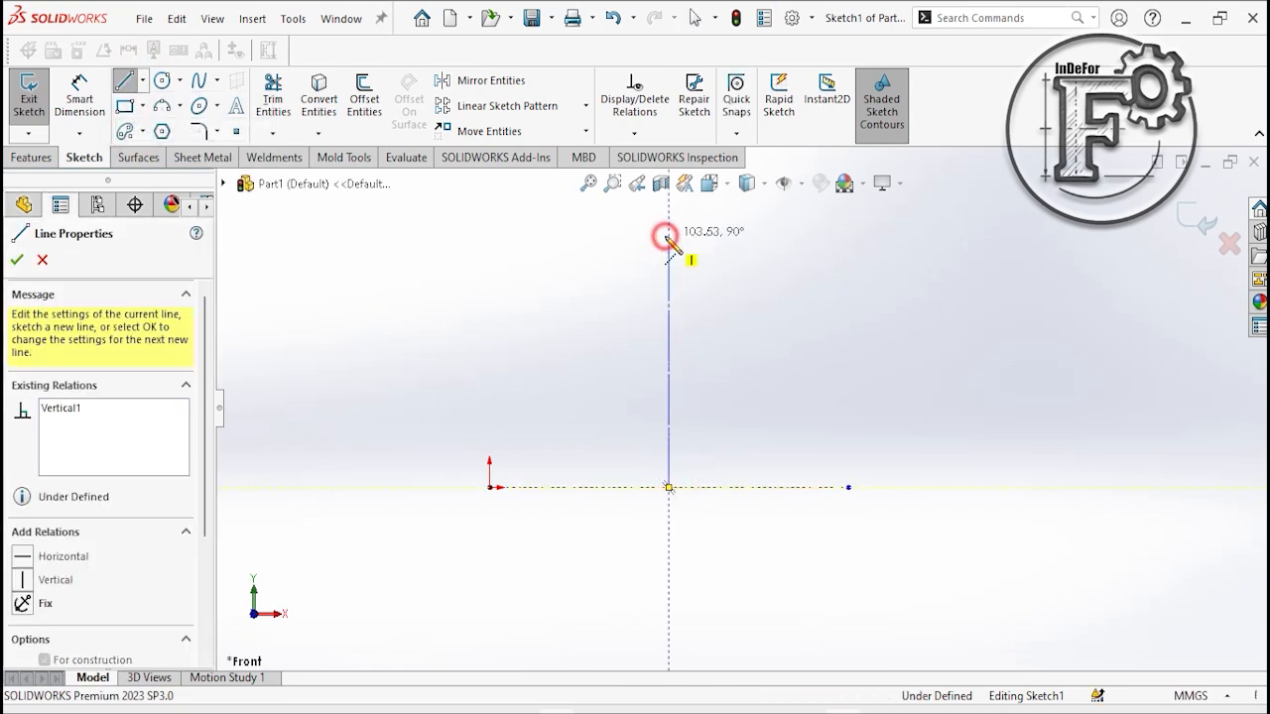
pyautogui.rightClick(722, 236)
pyautogui.click(745, 250)
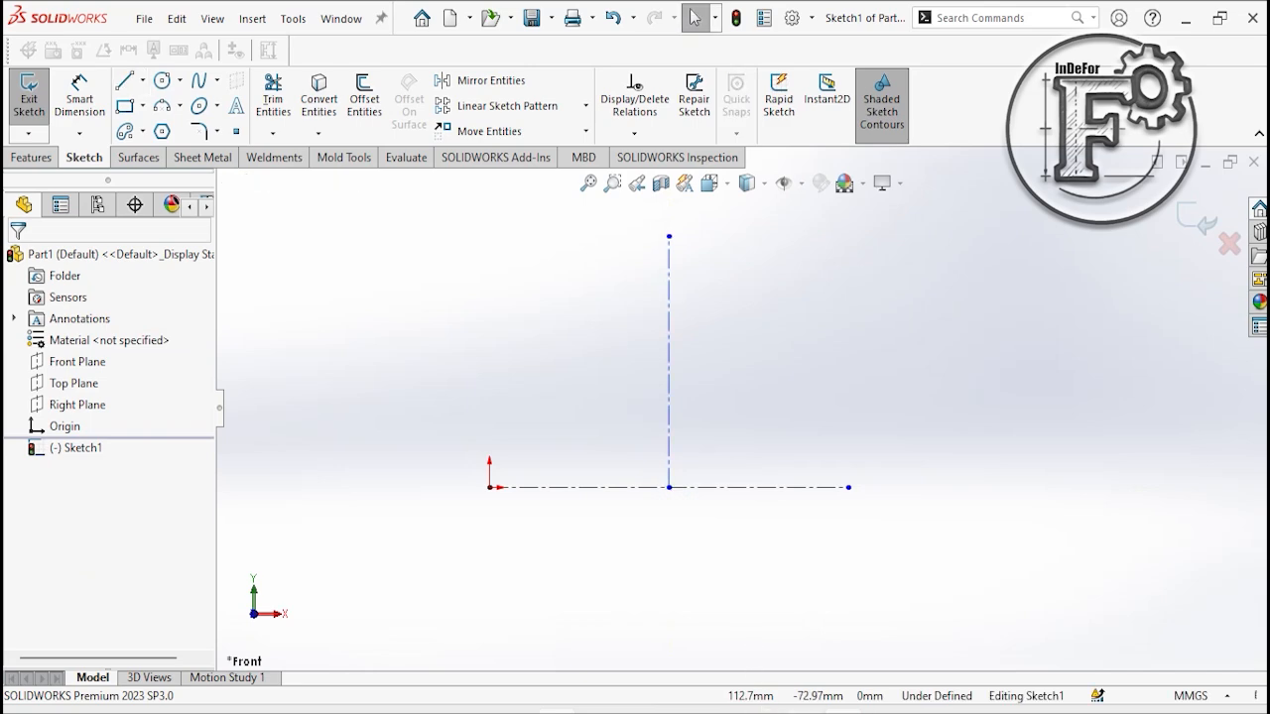
# Check the pulley wheel drawing in the PDF and dimension the horizontal centerline's length as 32 mm.
pyautogui.click(796, 710)
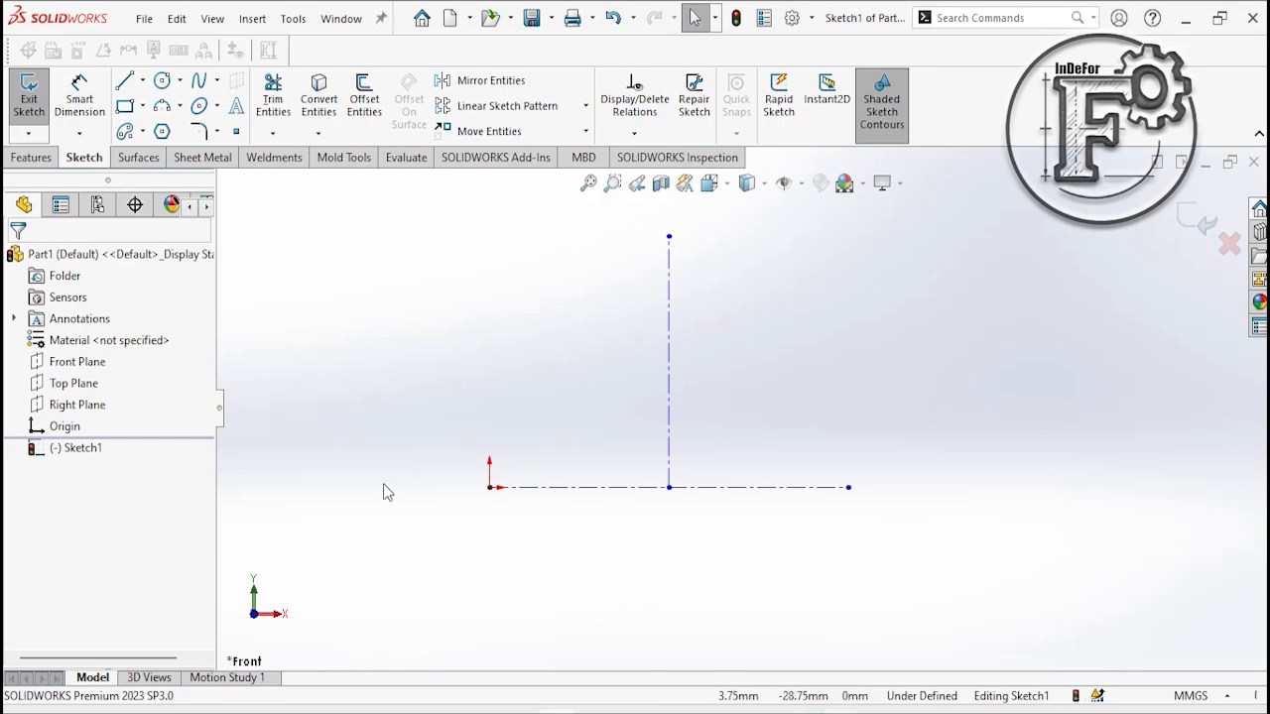
pyautogui.click(79, 94)
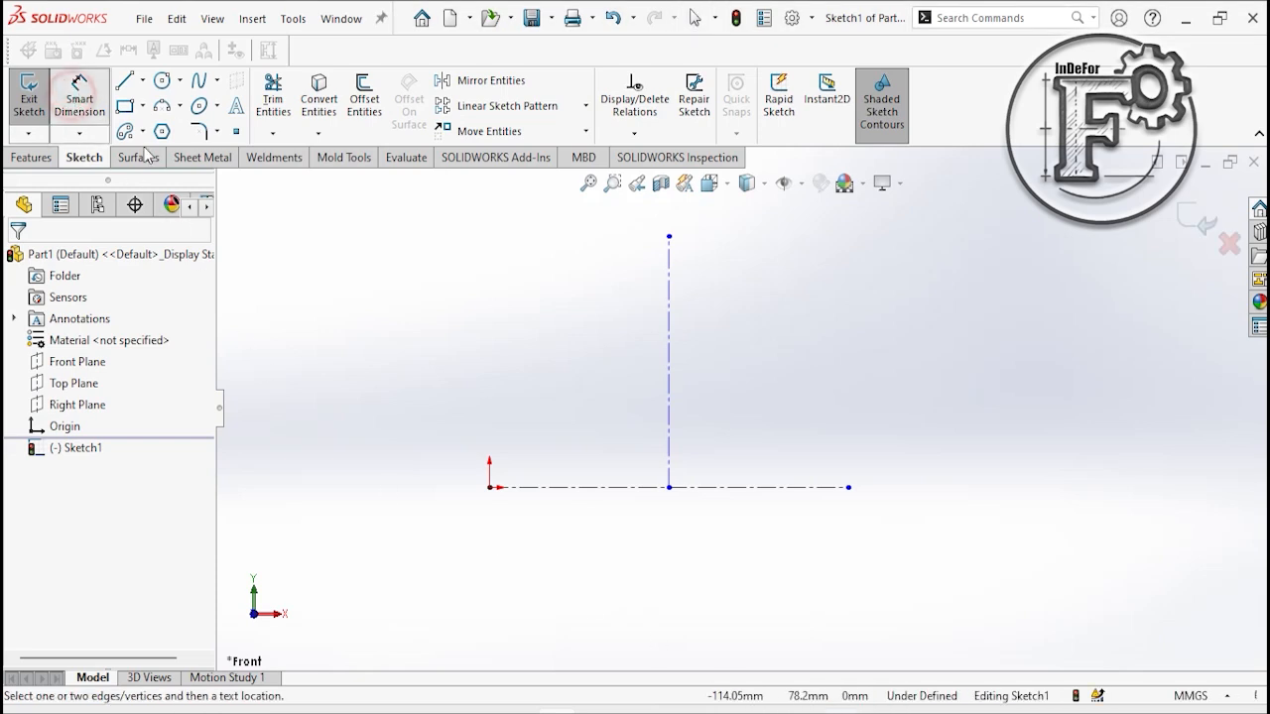
pyautogui.click(596, 487)
pyautogui.click(653, 580)
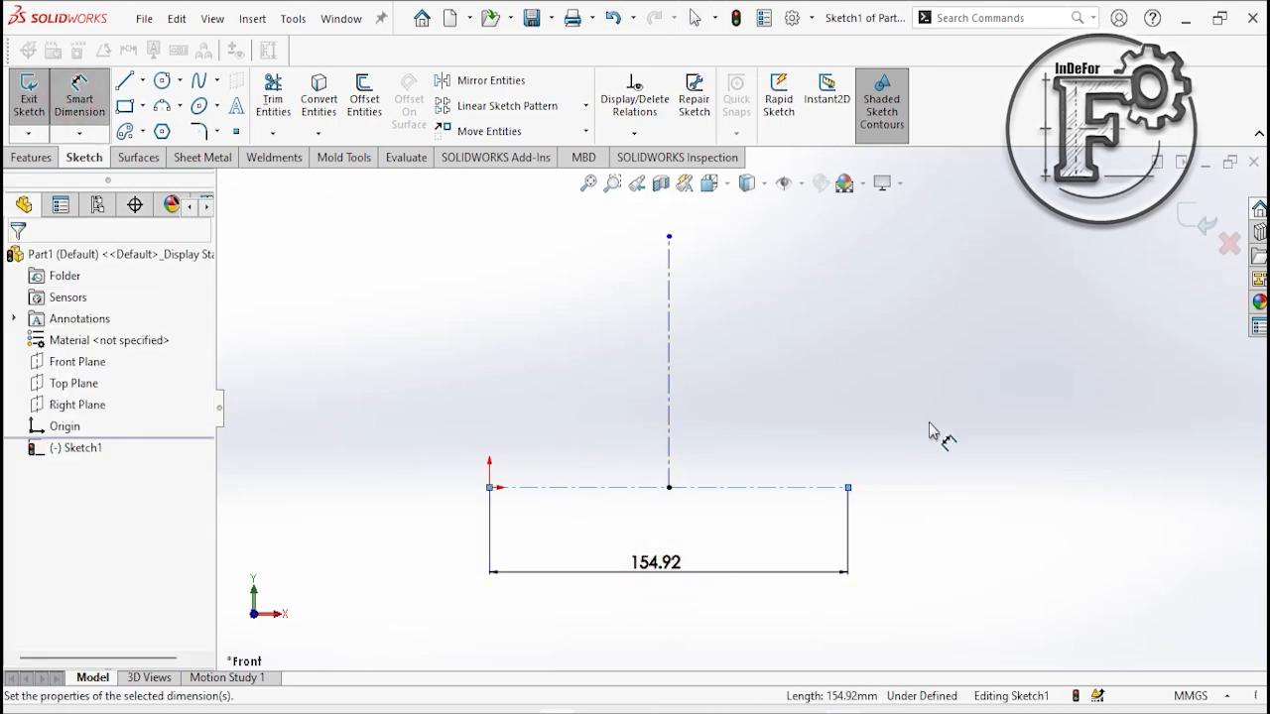
pyautogui.write('32')
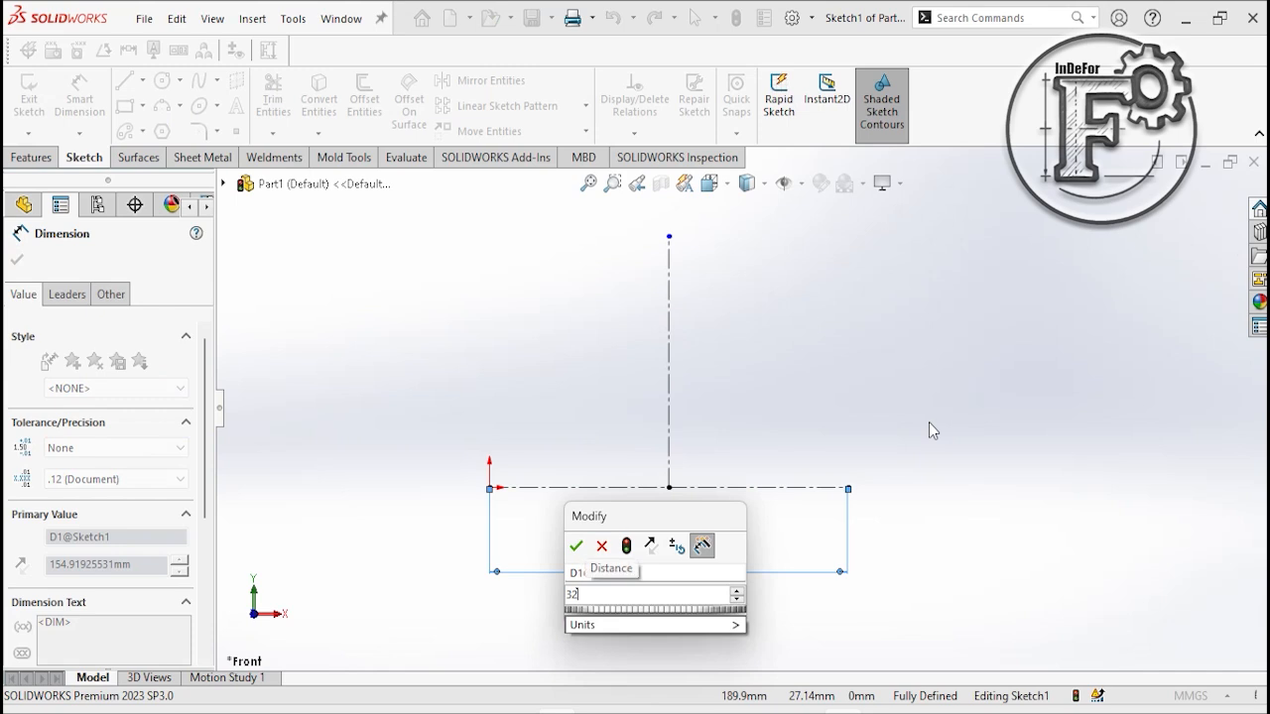
pyautogui.press('Return')
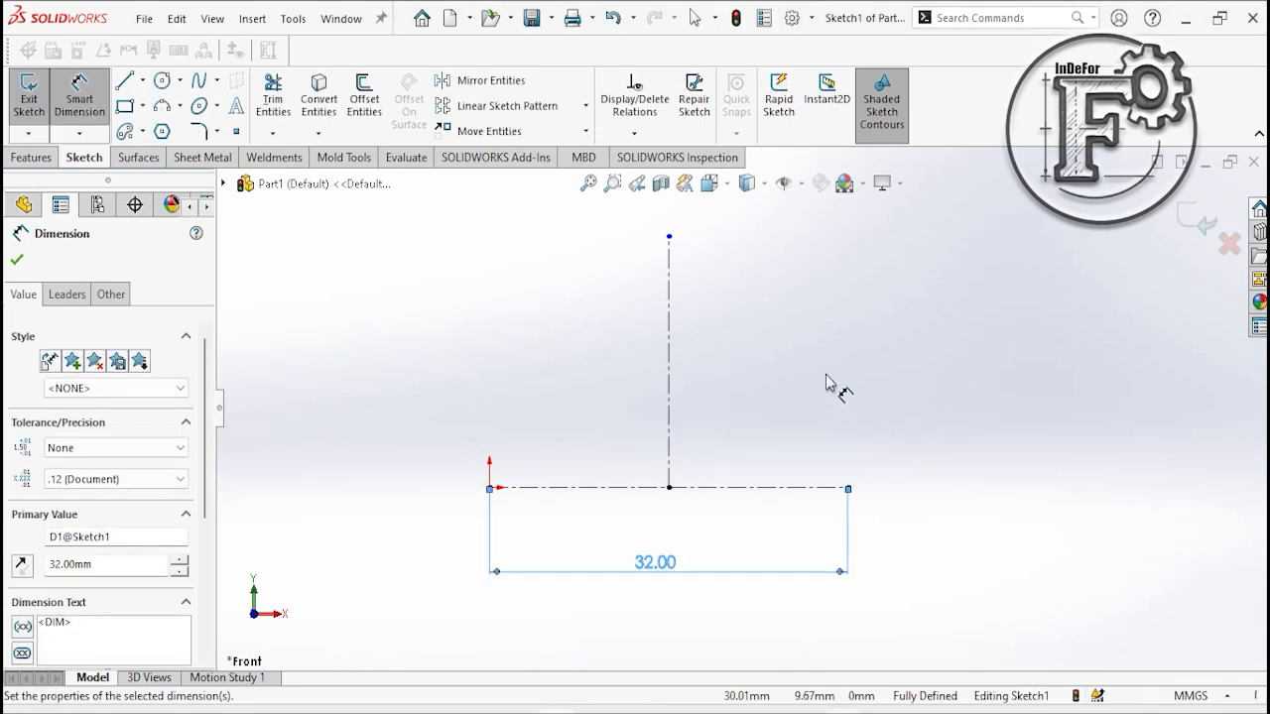
pyautogui.rightClick(865, 296)
pyautogui.click(904, 358)
pyautogui.scroll(1, 855, 301)
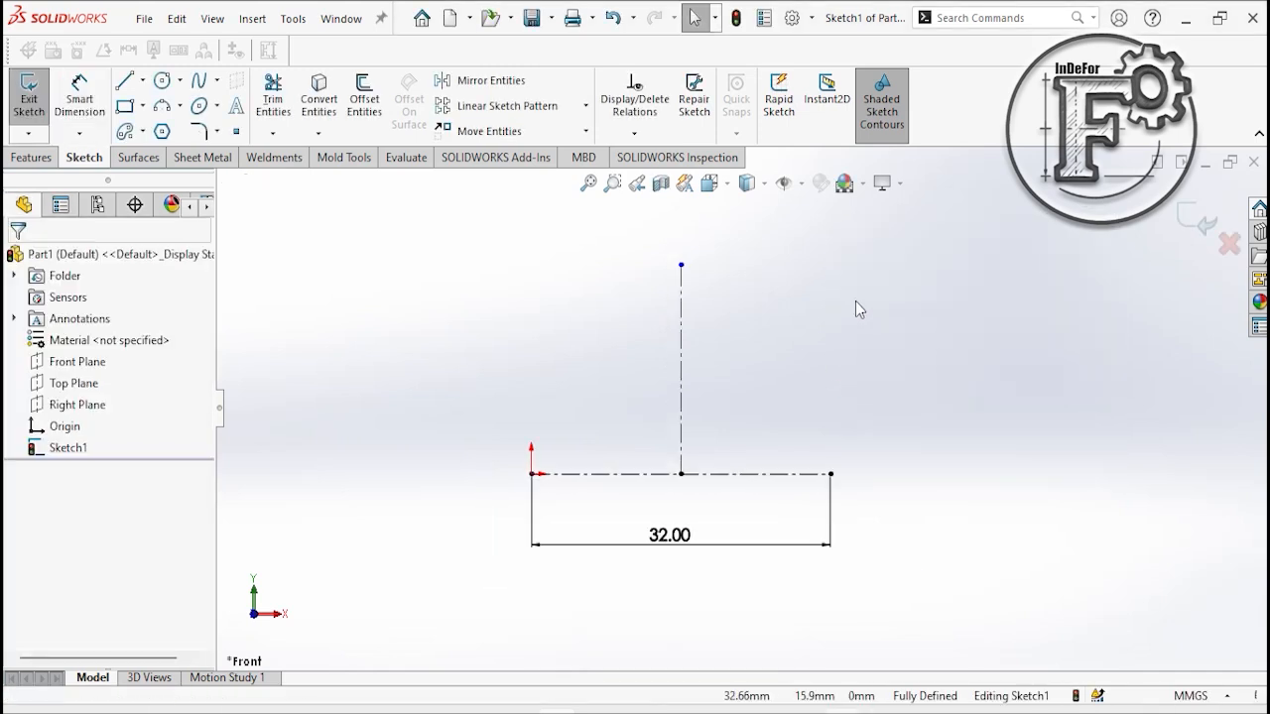
pyautogui.scroll(-1, 802, 275)
# Following the PDF drawing, sketch the pulley's stepped half-profile about 21 mm high from the origin, with slanted groove side and flat floor ending on the vertical centerline.
pyautogui.click(804, 711)
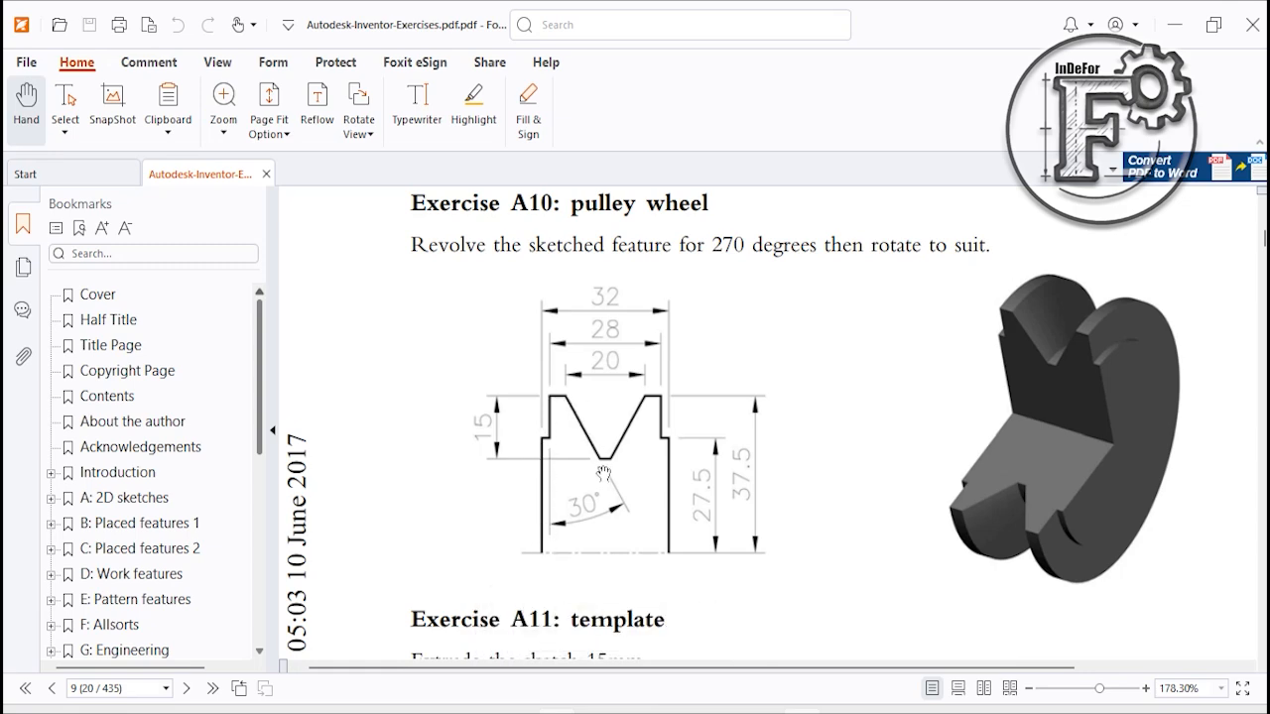
pyautogui.click(801, 710)
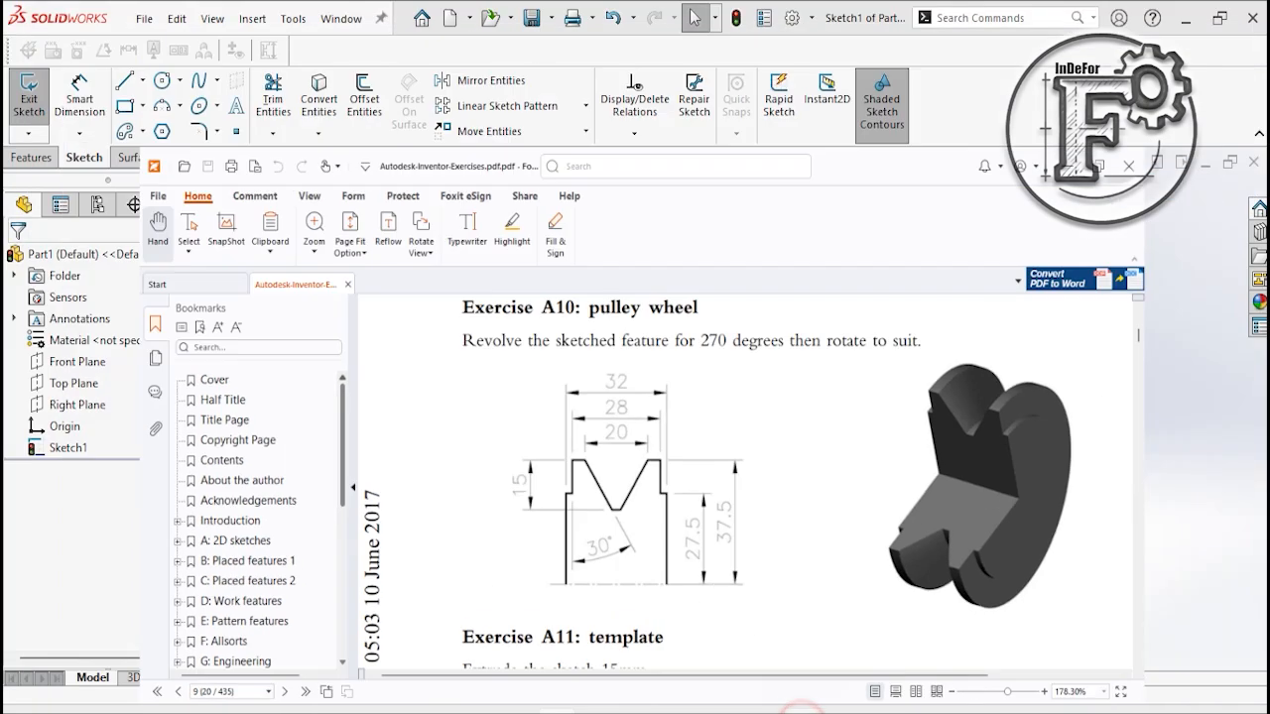
pyautogui.click(125, 82)
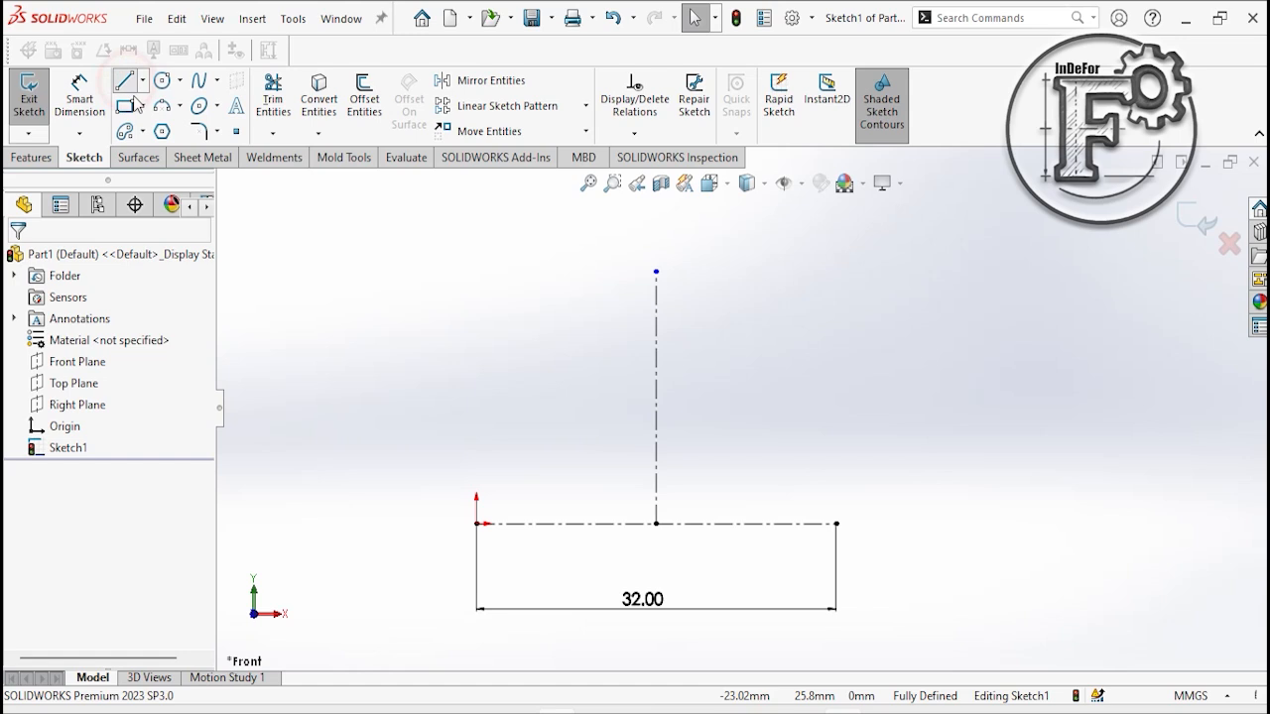
pyautogui.click(476, 524)
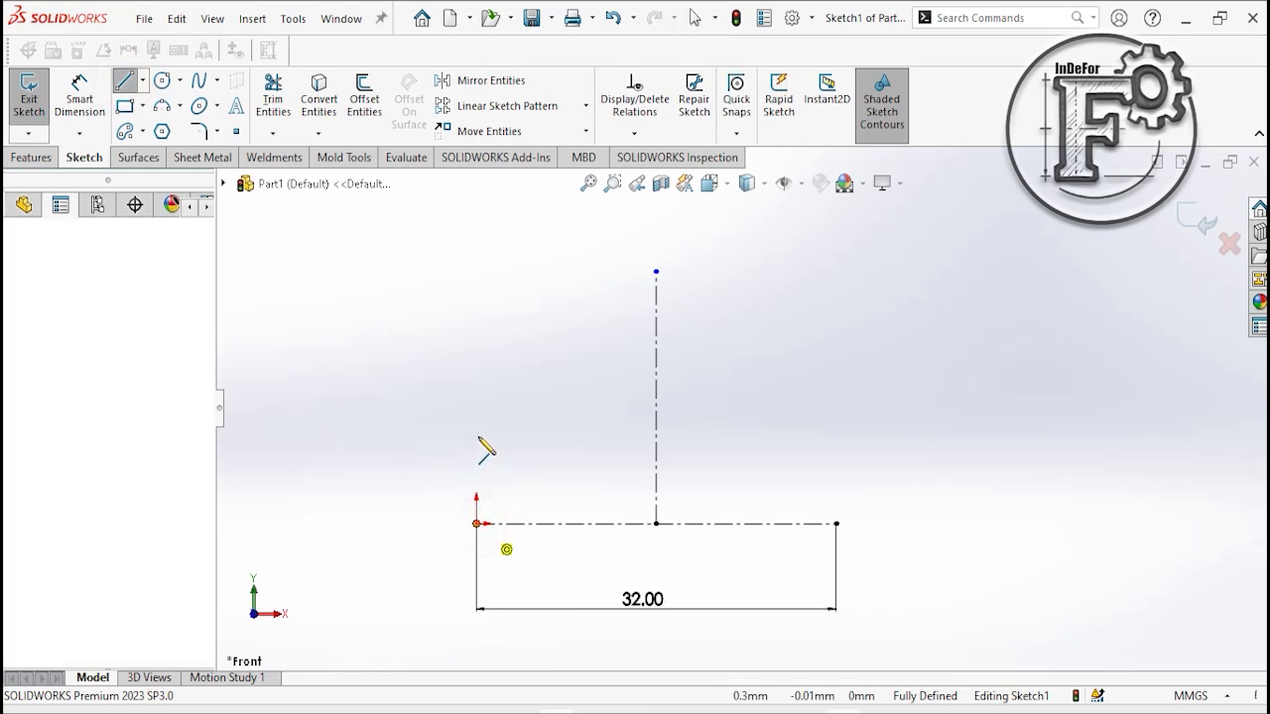
pyautogui.click(476, 380)
pyautogui.click(502, 380)
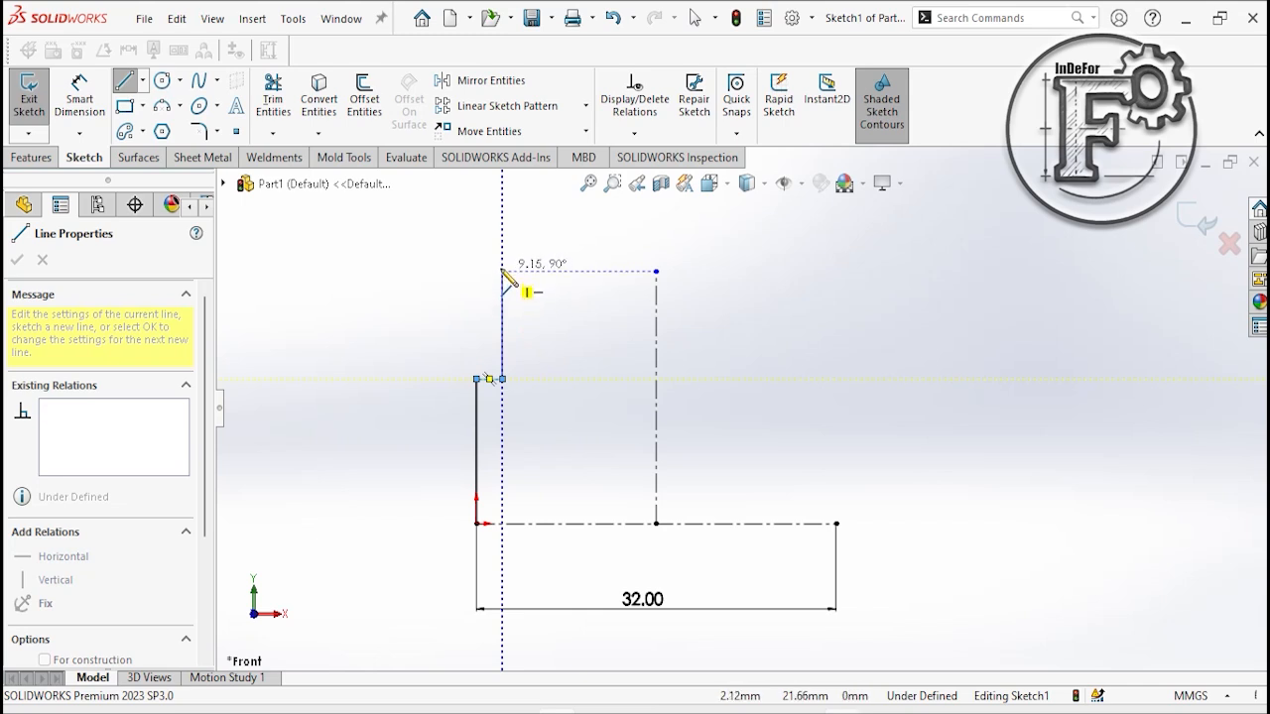
pyautogui.click(502, 271)
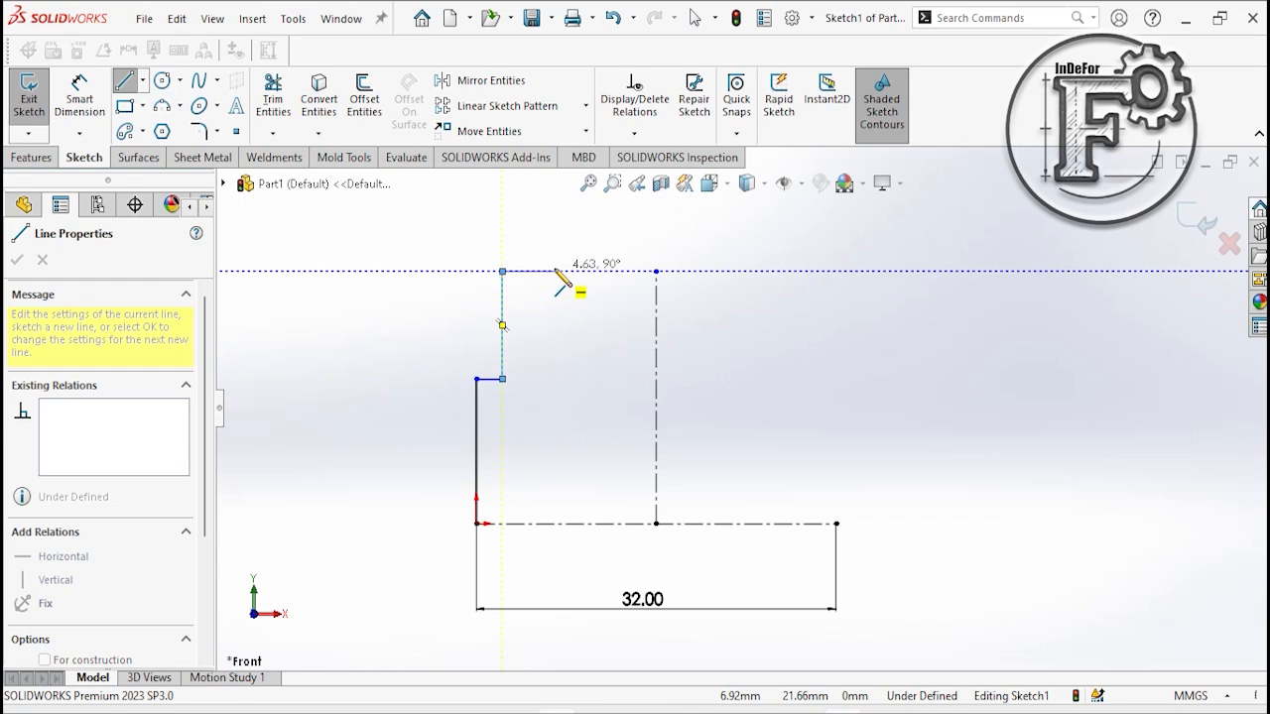
pyautogui.click(554, 271)
pyautogui.click(606, 414)
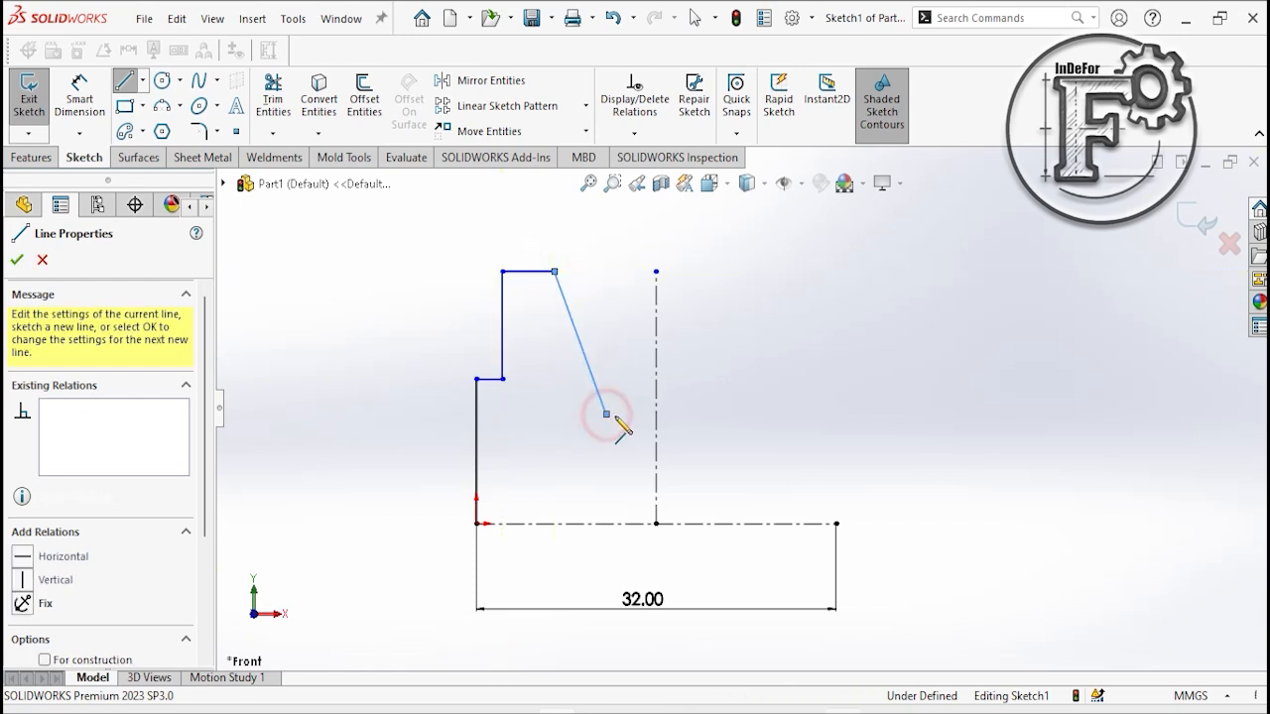
pyautogui.click(656, 414)
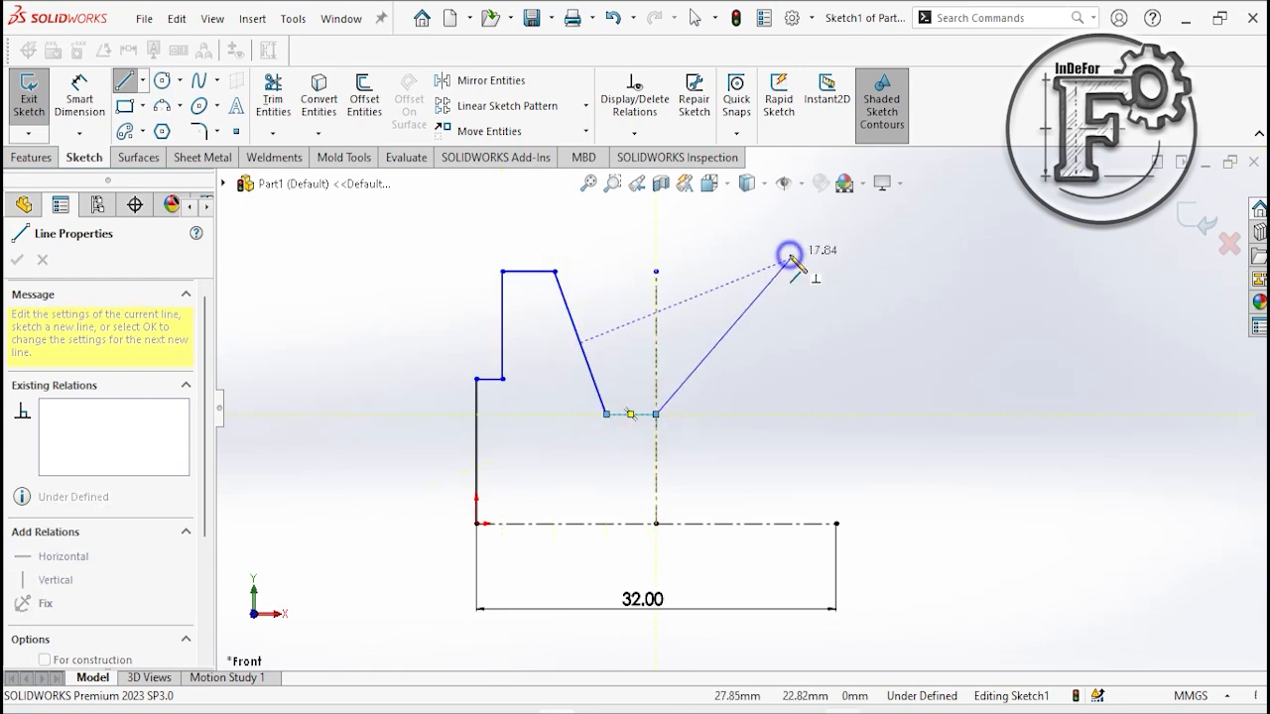
pyautogui.rightClick(794, 250)
pyautogui.click(815, 269)
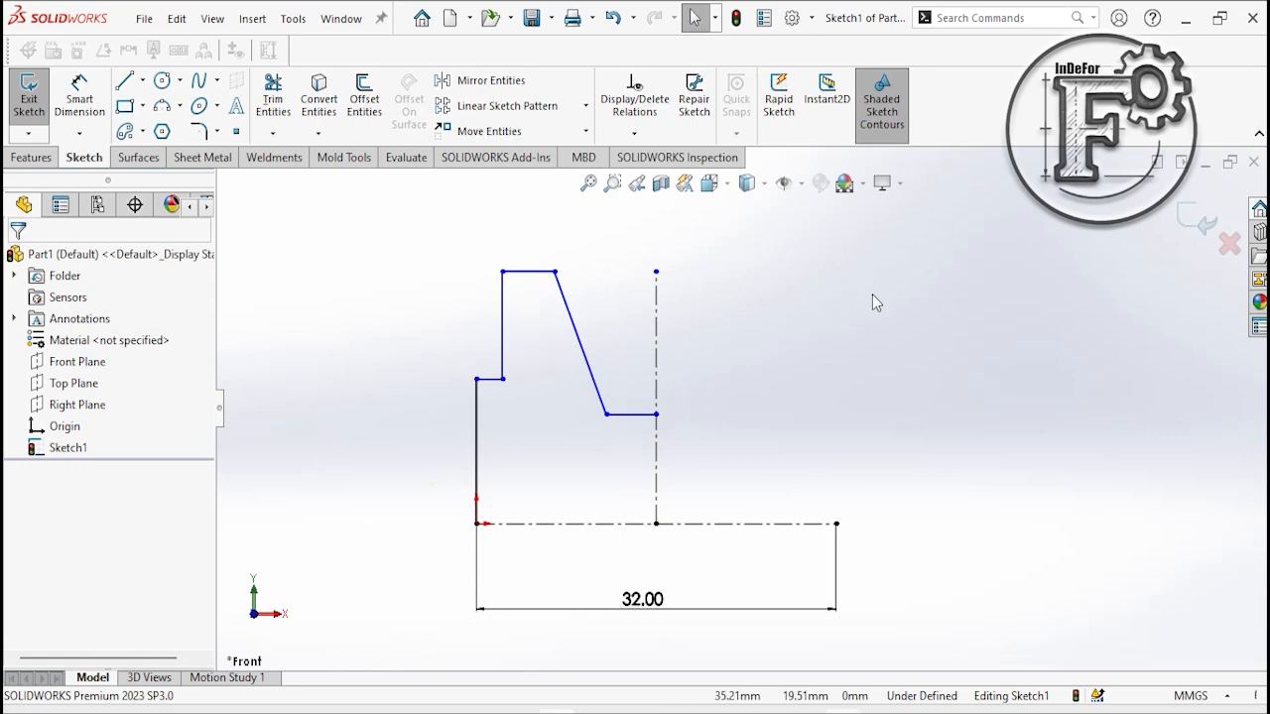
# Check the PDF drawing and dimension the height from the origin to the profile's top edge as 37.5 mm.
pyautogui.hotkey('alt', 'Tab')
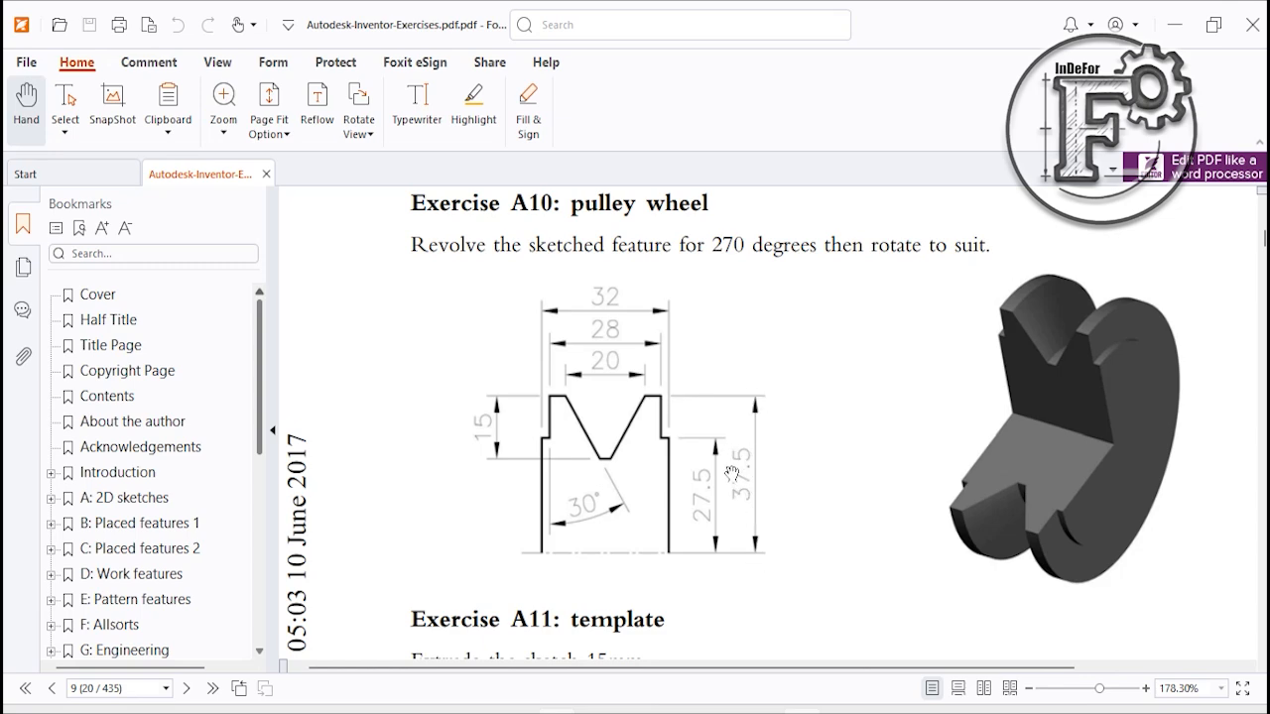
pyautogui.click(802, 709)
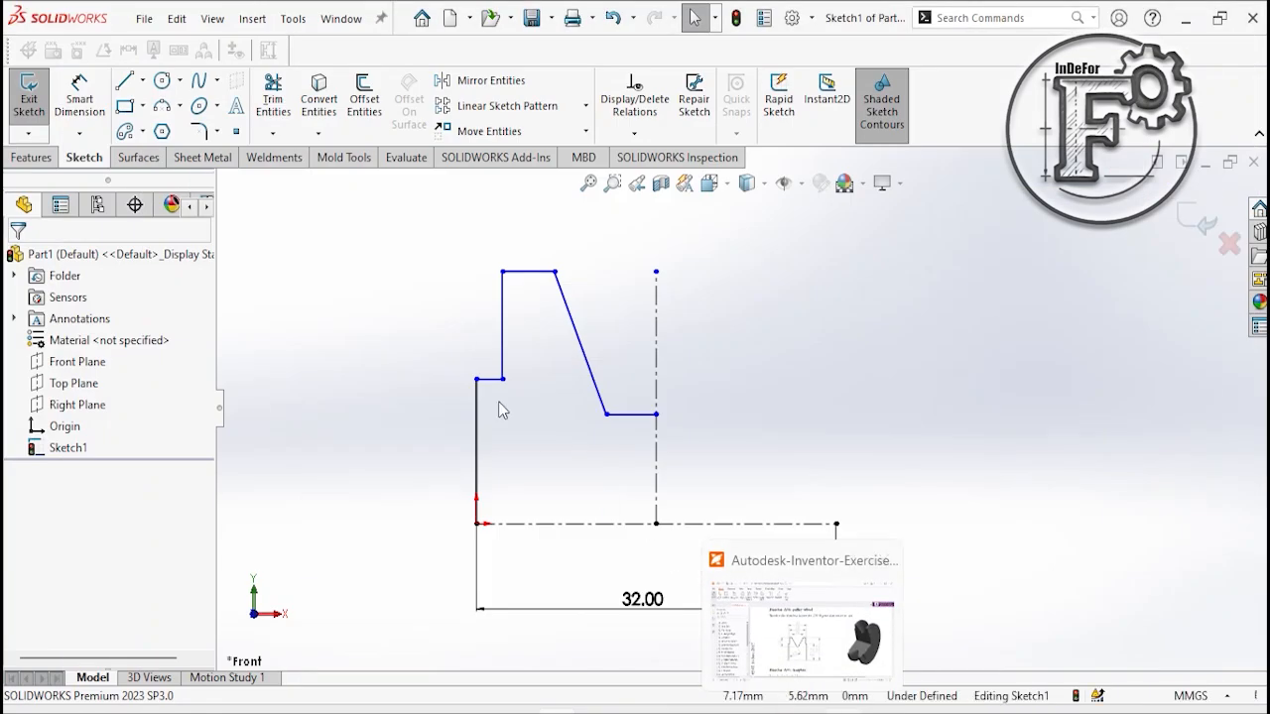
pyautogui.click(82, 109)
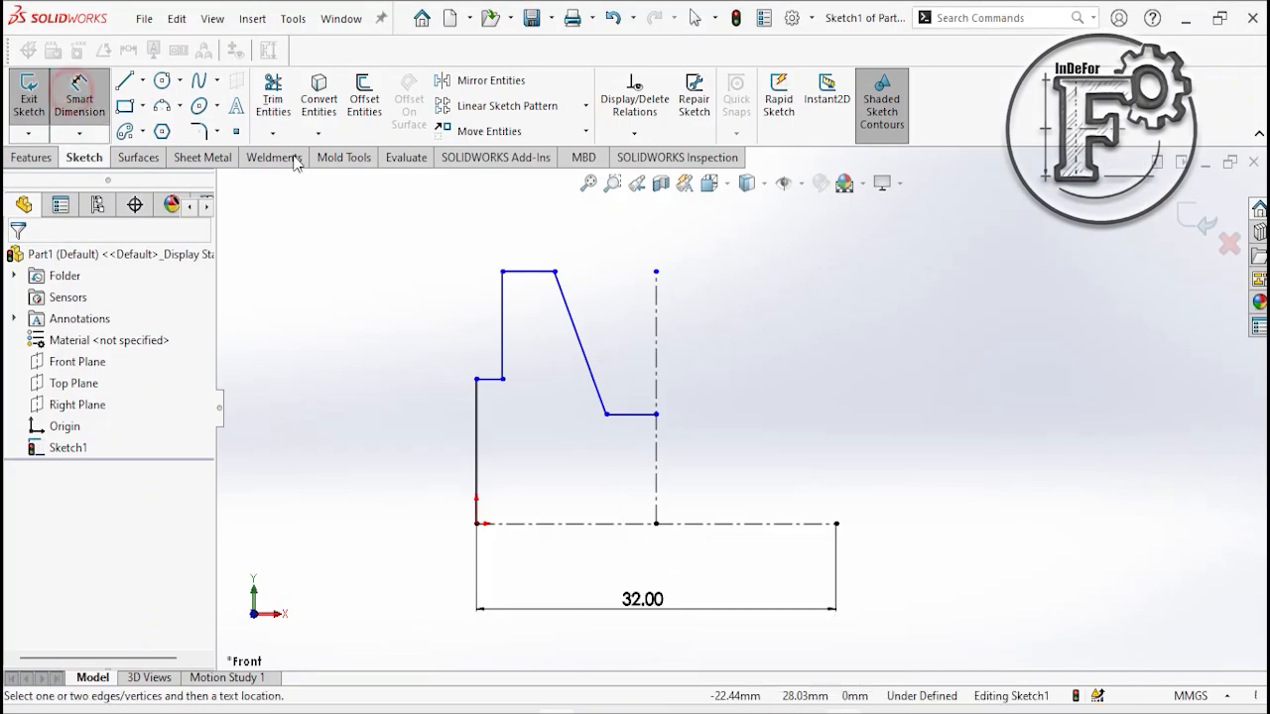
pyautogui.click(536, 272)
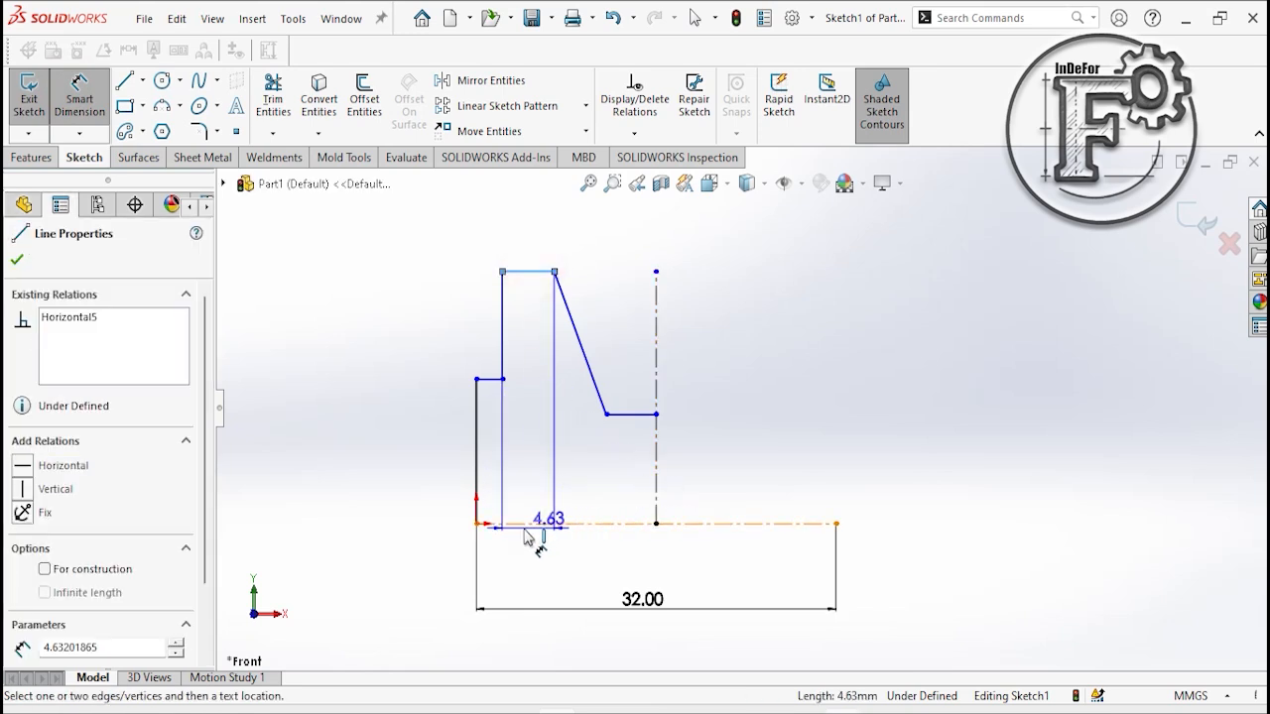
pyautogui.click(476, 523)
pyautogui.click(375, 399)
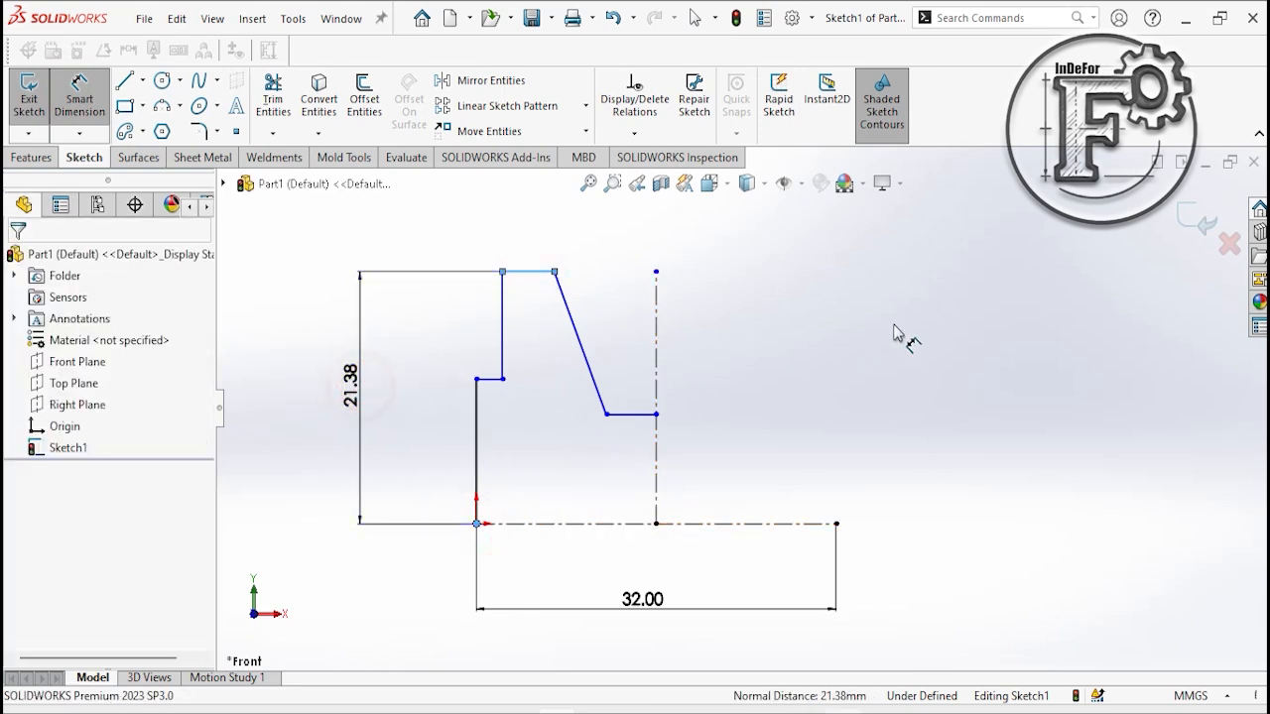
pyautogui.write('3')
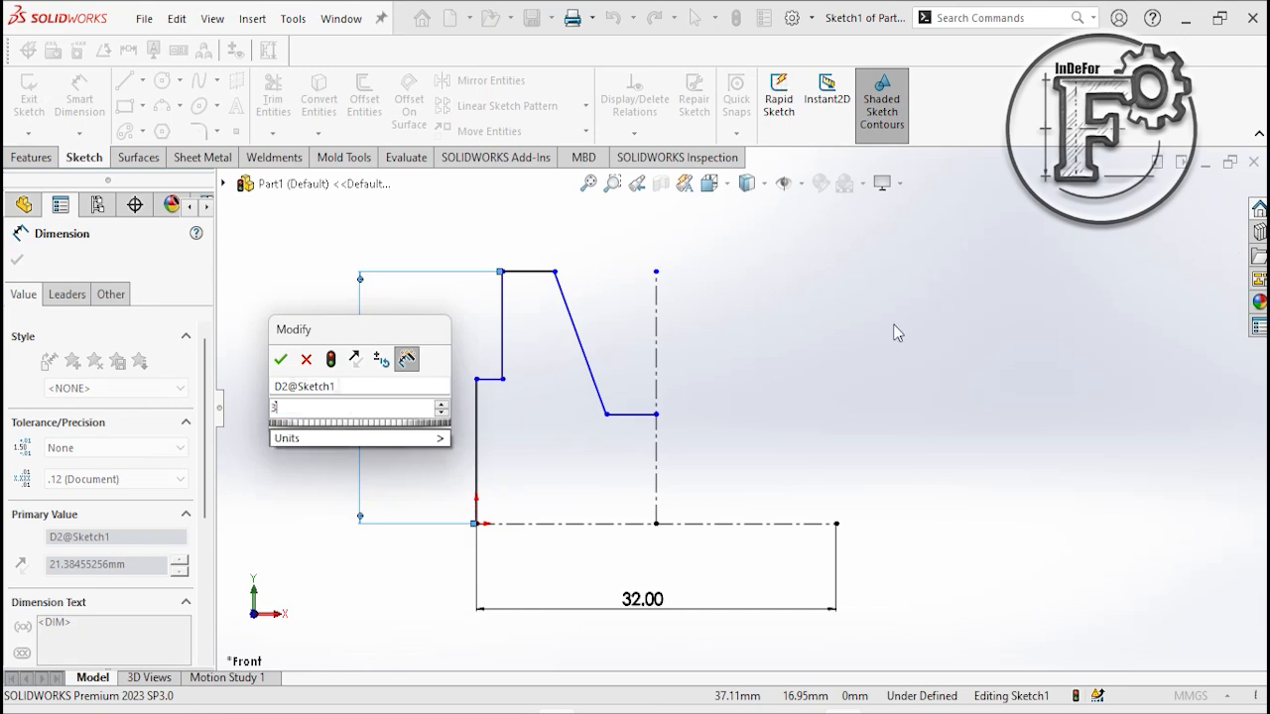
pyautogui.write('7.5')
pyautogui.press('Return')
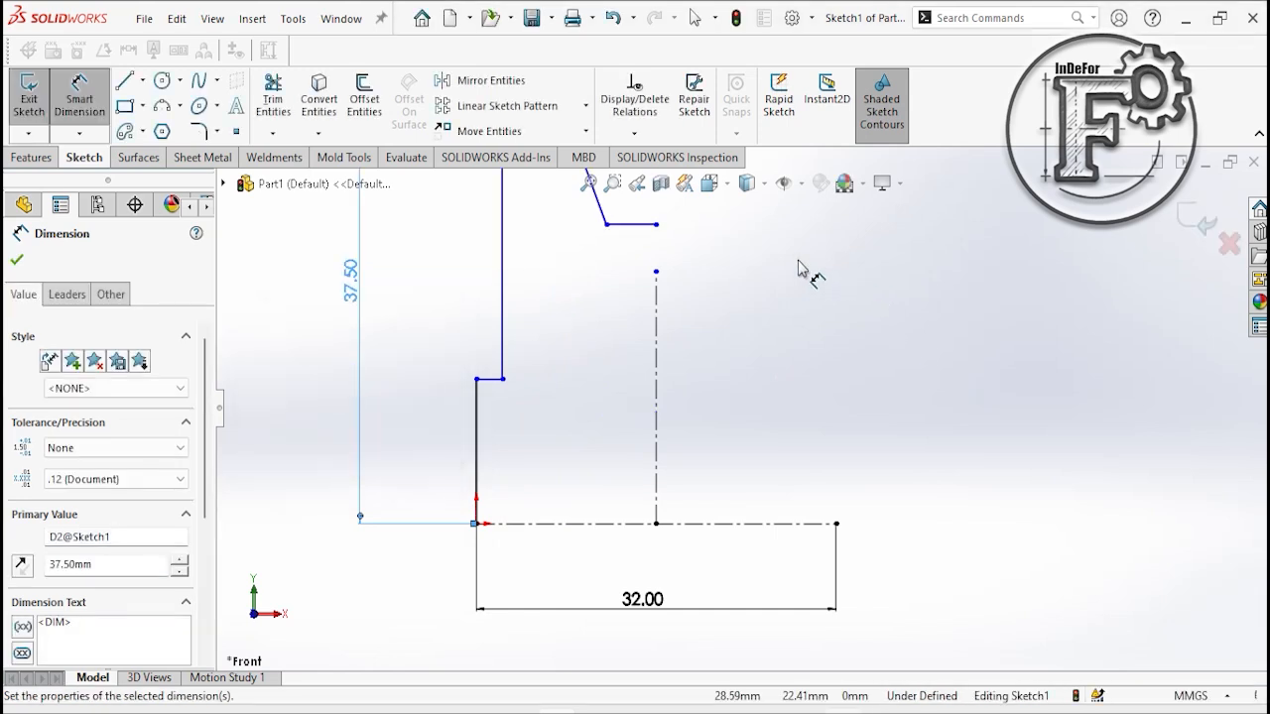
pyautogui.press('f')
pyautogui.rightClick(763, 248)
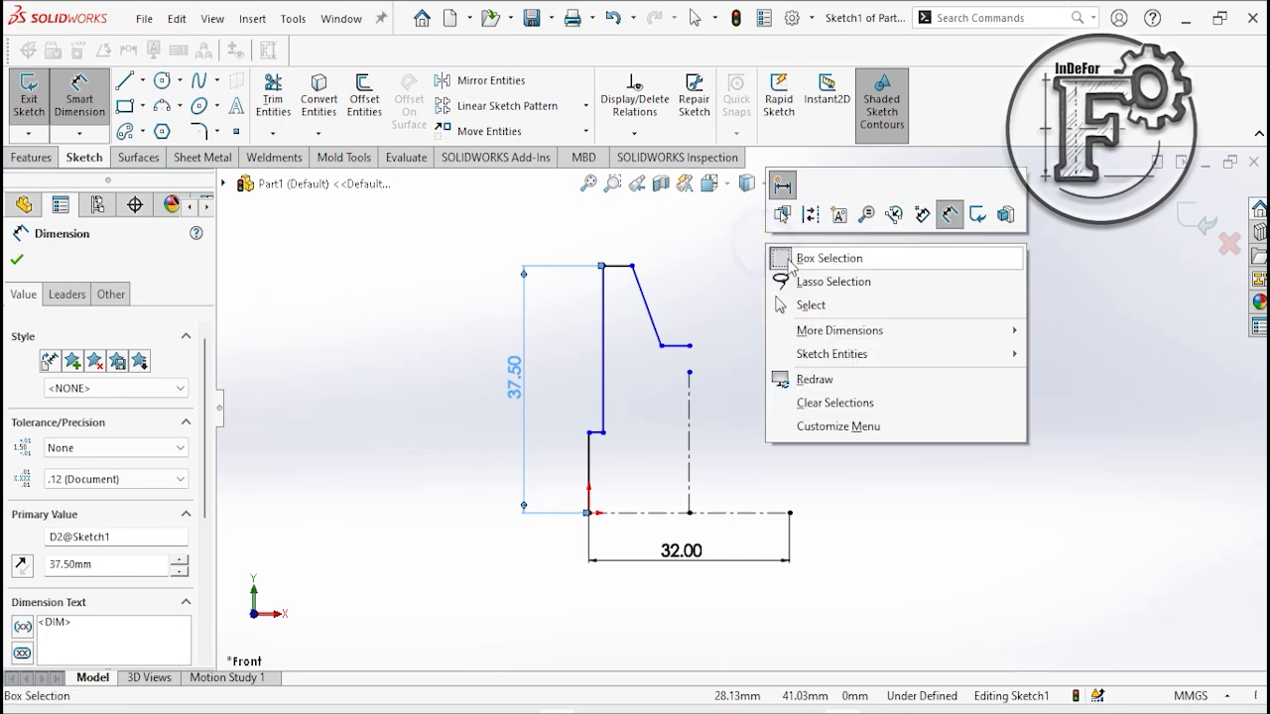
pyautogui.click(816, 305)
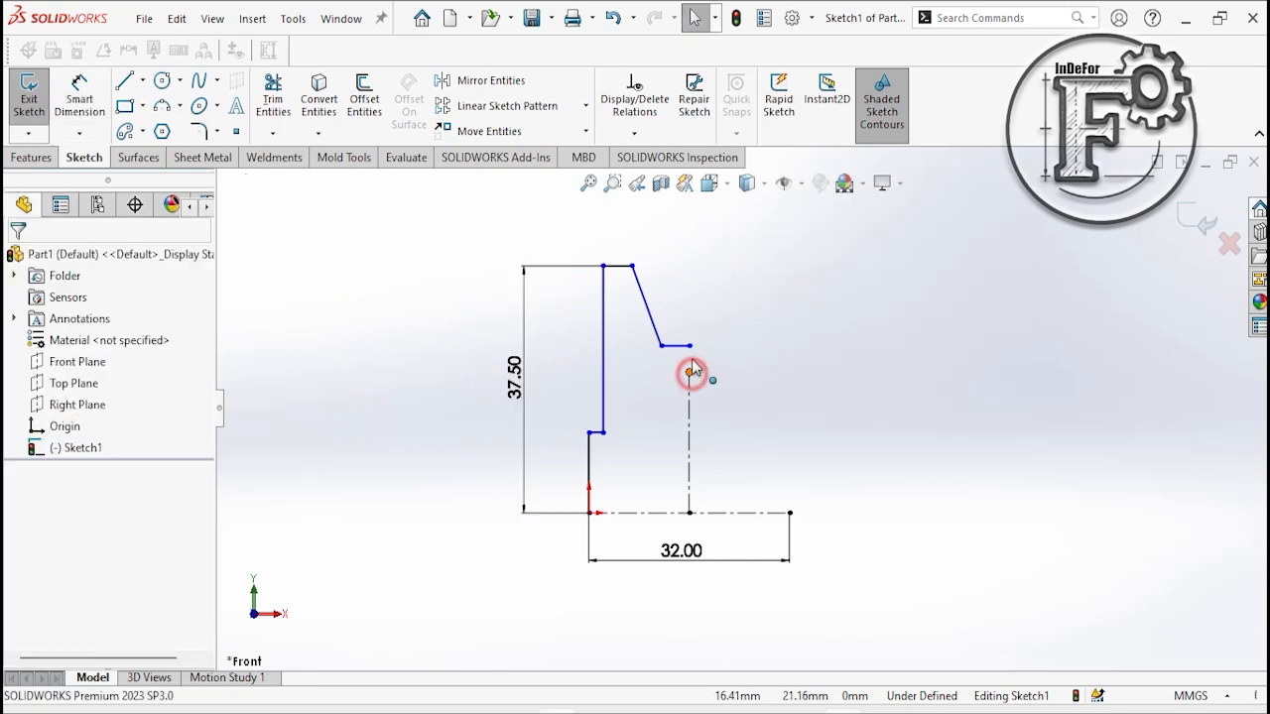
# Extend the vertical centerline's upper end to the level of the profile's top edge, and consult the PDF drawing for the remaining pulley dimensions.
pyautogui.moveTo(690, 373); pyautogui.dragTo(693, 267)
pyautogui.click(825, 280)
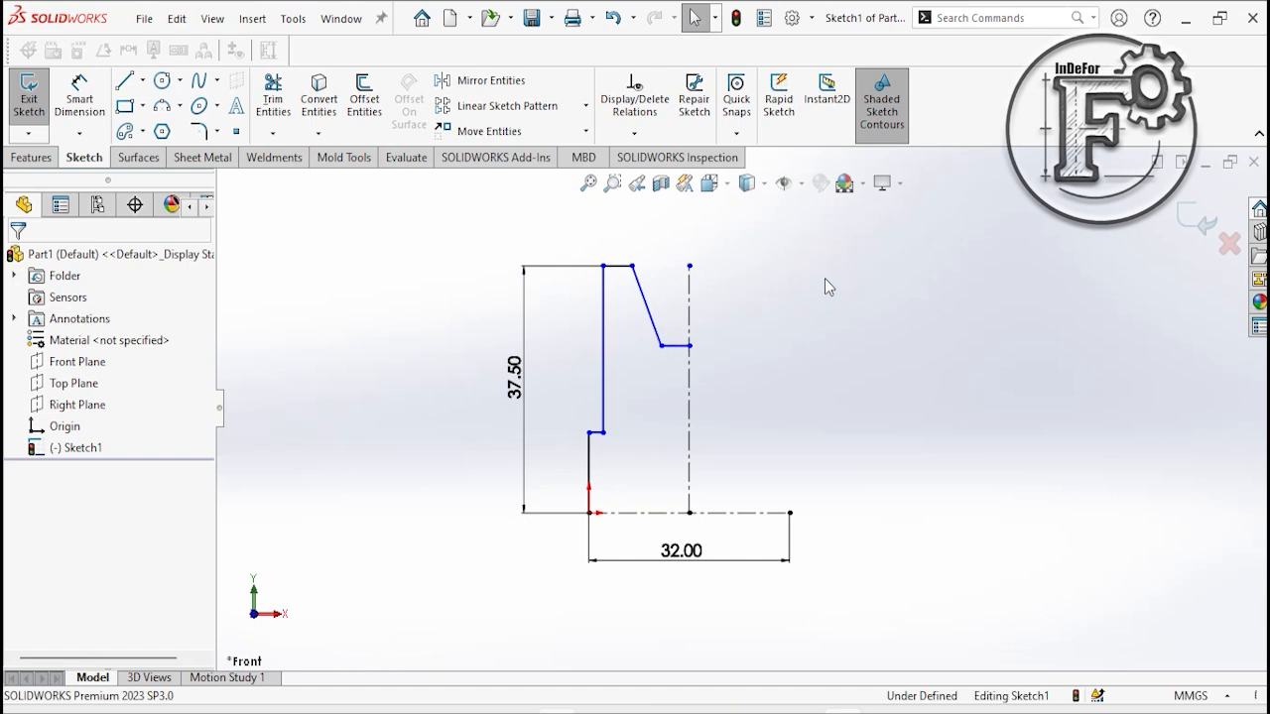
pyautogui.click(799, 711)
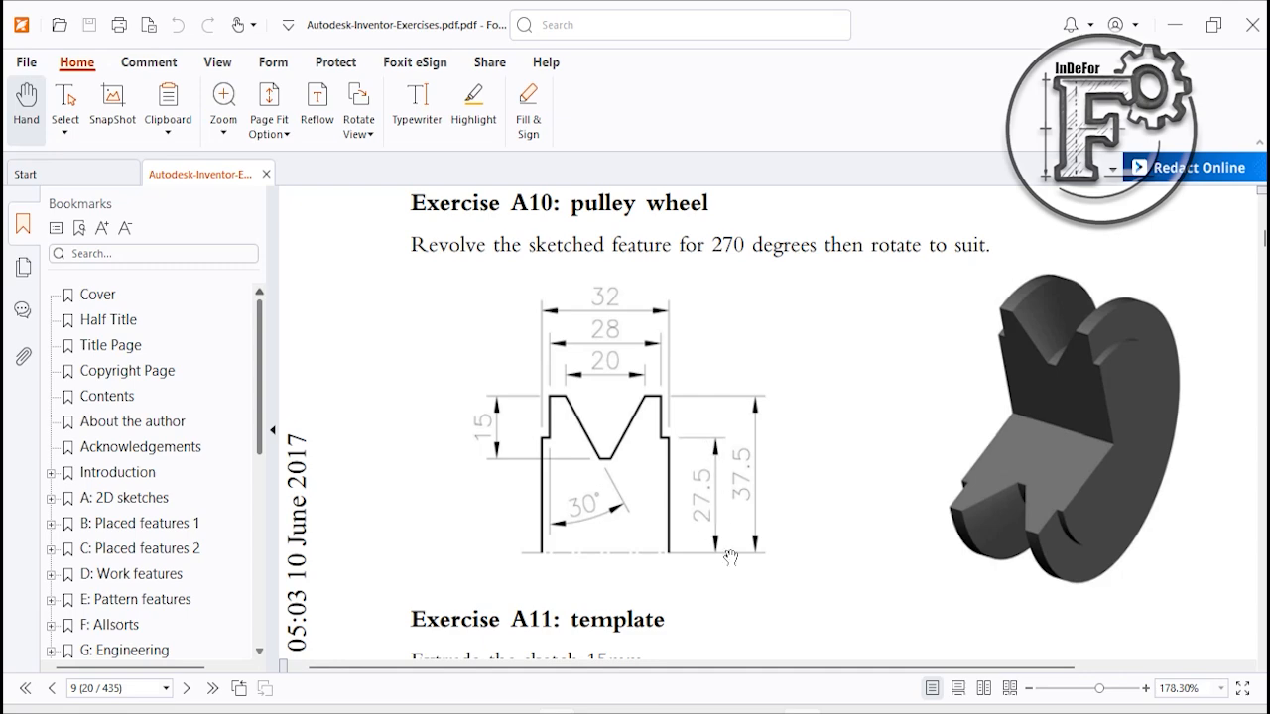
pyautogui.click(800, 711)
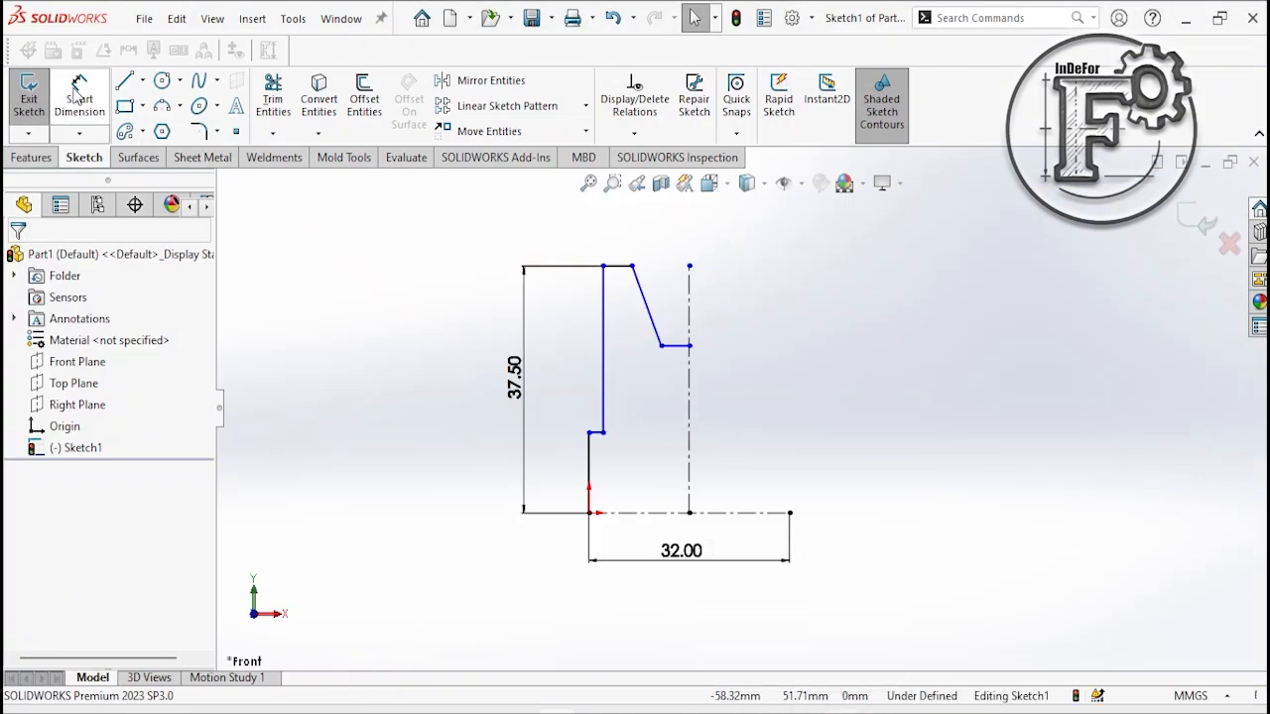
# Dimension the height from the origin to the profile's short horizontal step as 27.5 mm.
pyautogui.click(86, 103)
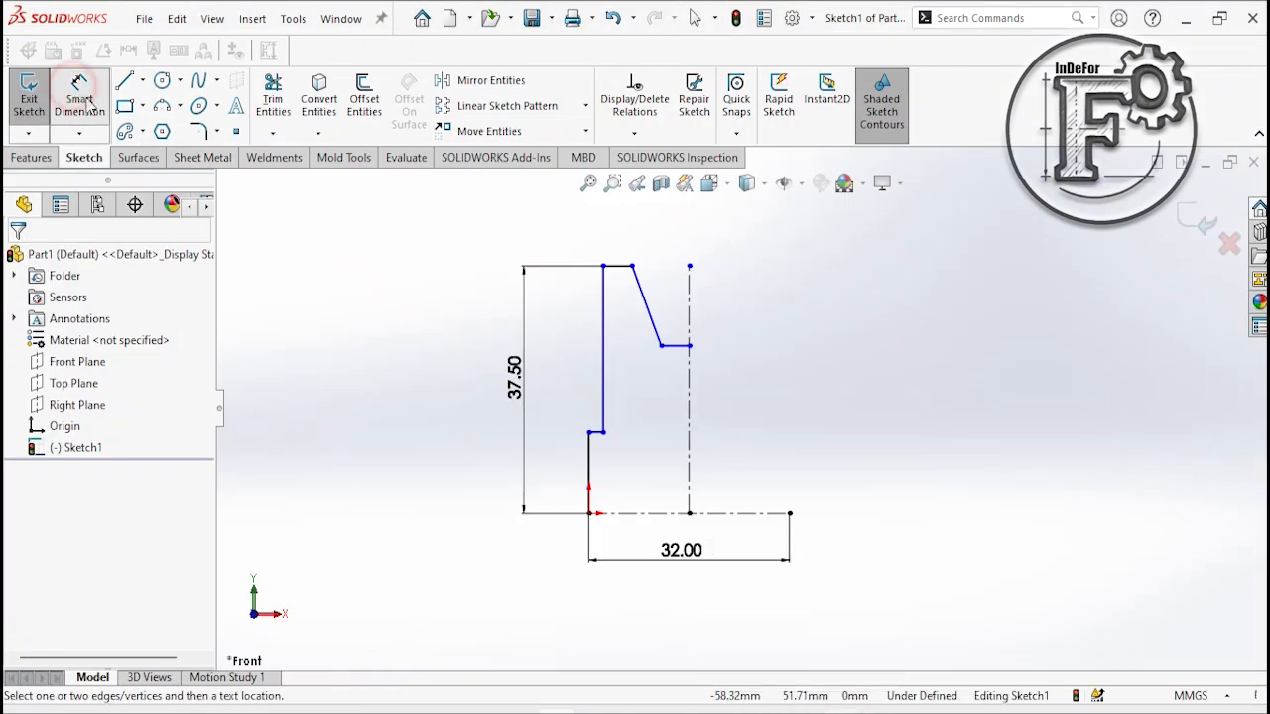
pyautogui.scroll(-2, 595, 461)
pyautogui.click(609, 421)
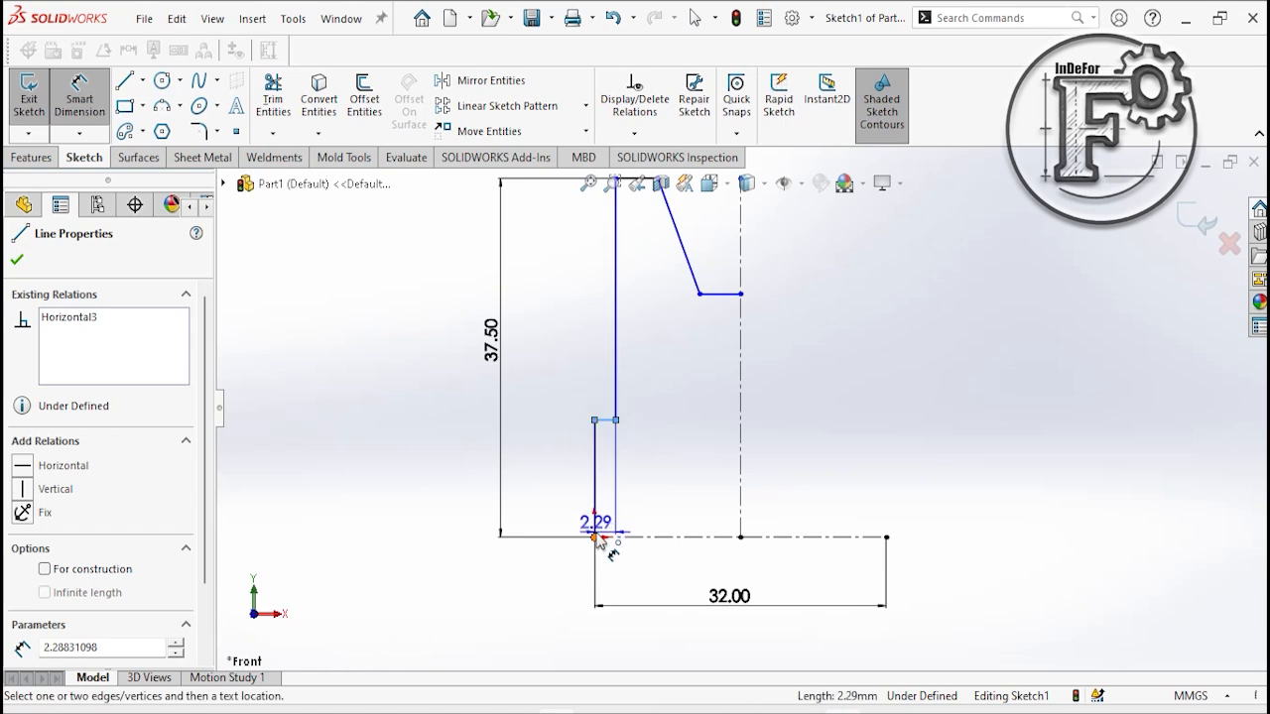
pyautogui.click(594, 536)
pyautogui.click(554, 469)
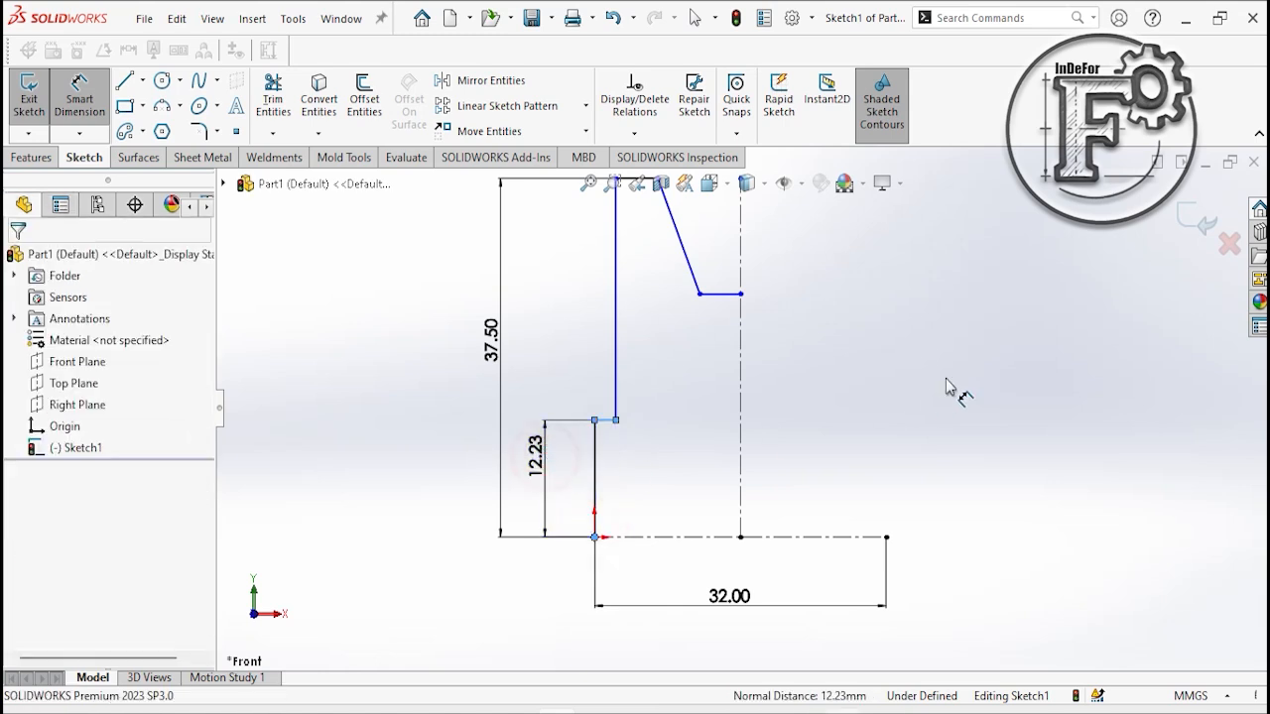
pyautogui.write('2')
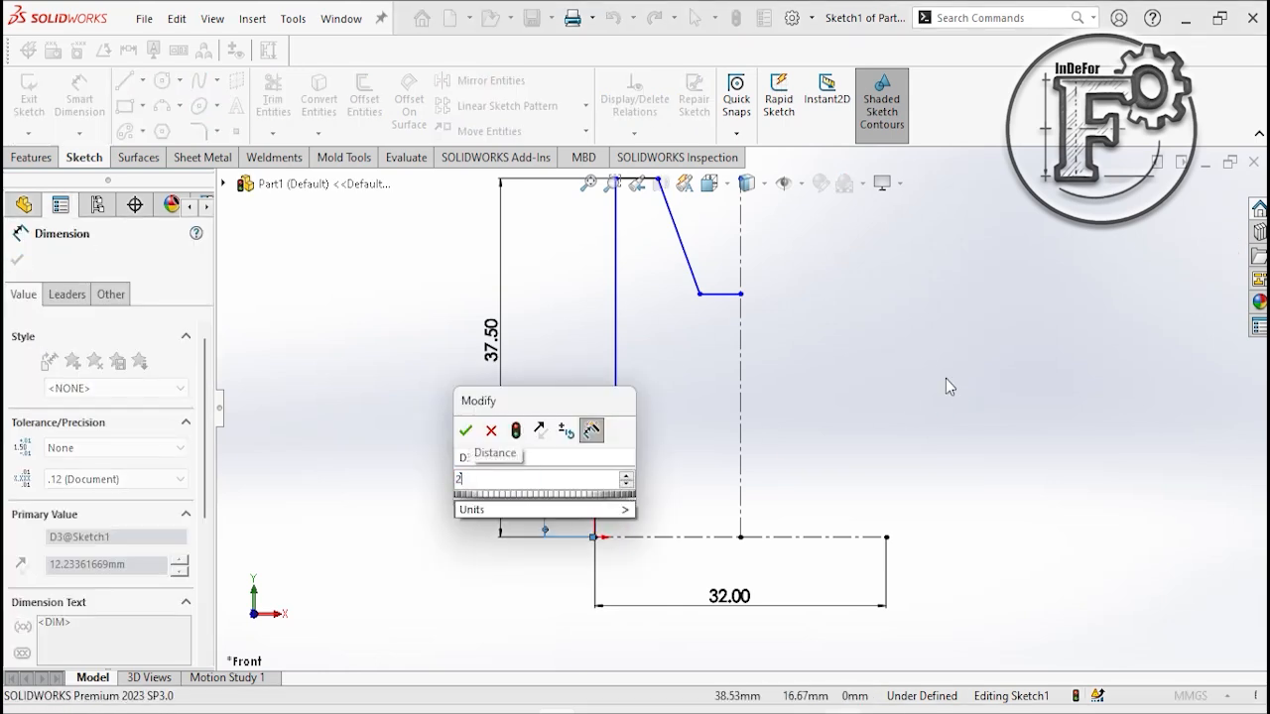
pyautogui.write('7.5')
pyautogui.press('Return')
pyautogui.press('f')
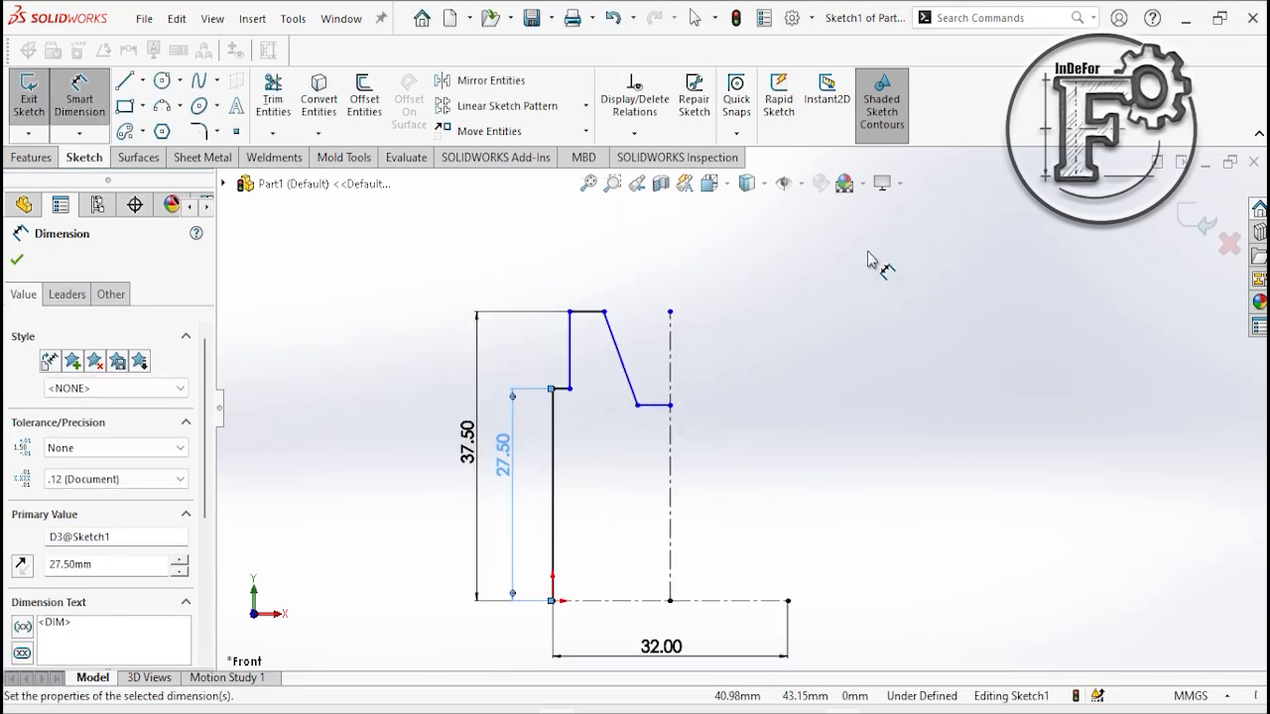
pyautogui.scroll(1, 769, 439)
pyautogui.scroll(-1, 769, 437)
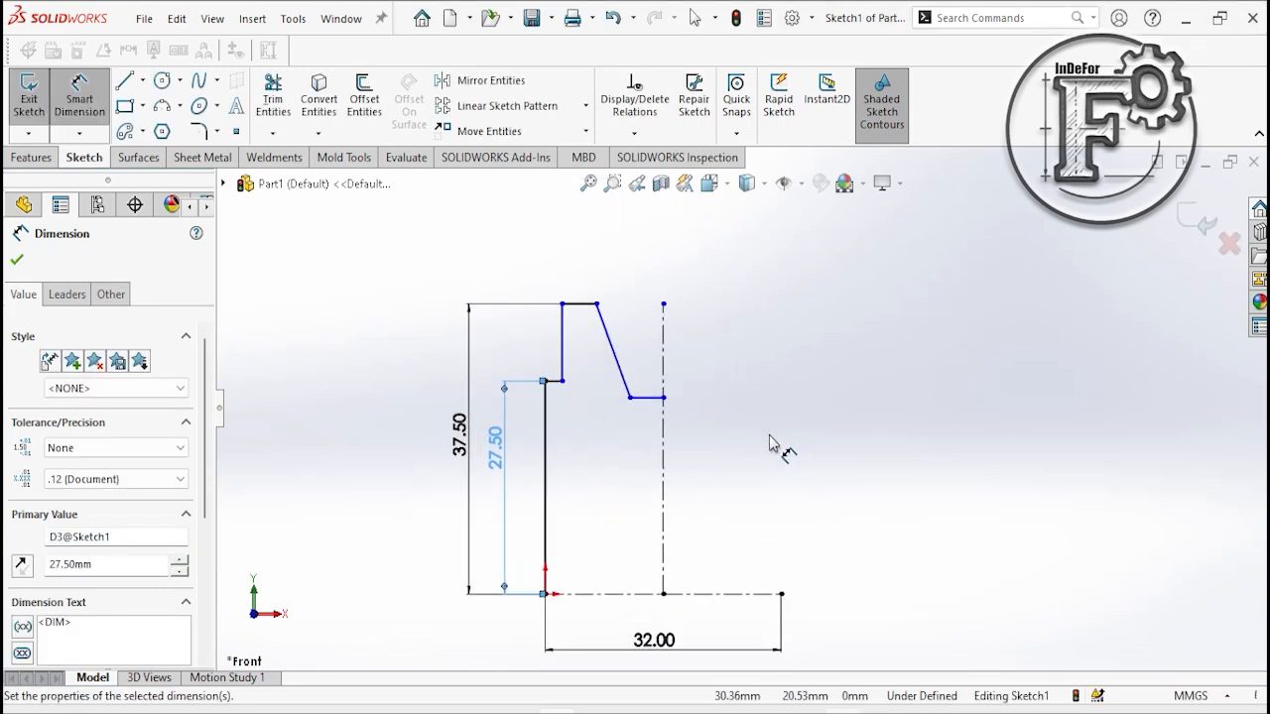
pyautogui.click(784, 347)
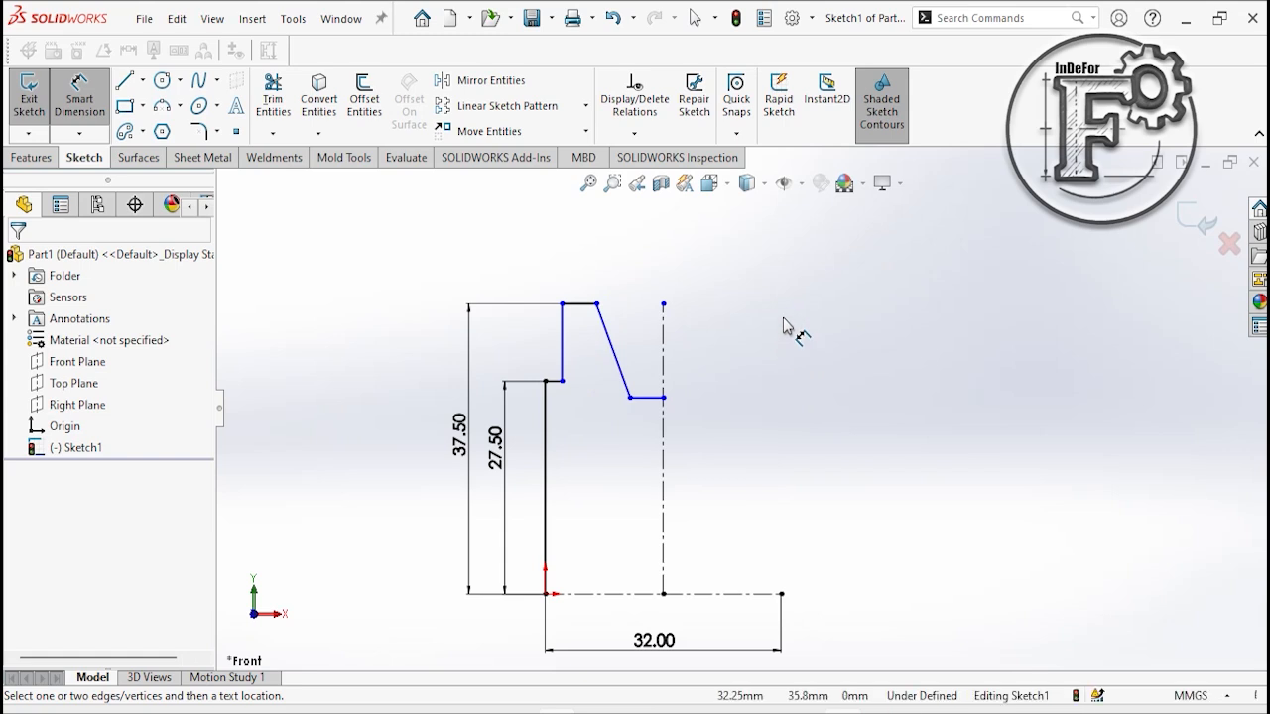
pyautogui.rightClick(788, 326)
pyautogui.click(822, 377)
# Add a horizontal relation between the vertical centerline's upper endpoint and the top of the slanted groove side.
pyautogui.click(664, 305)
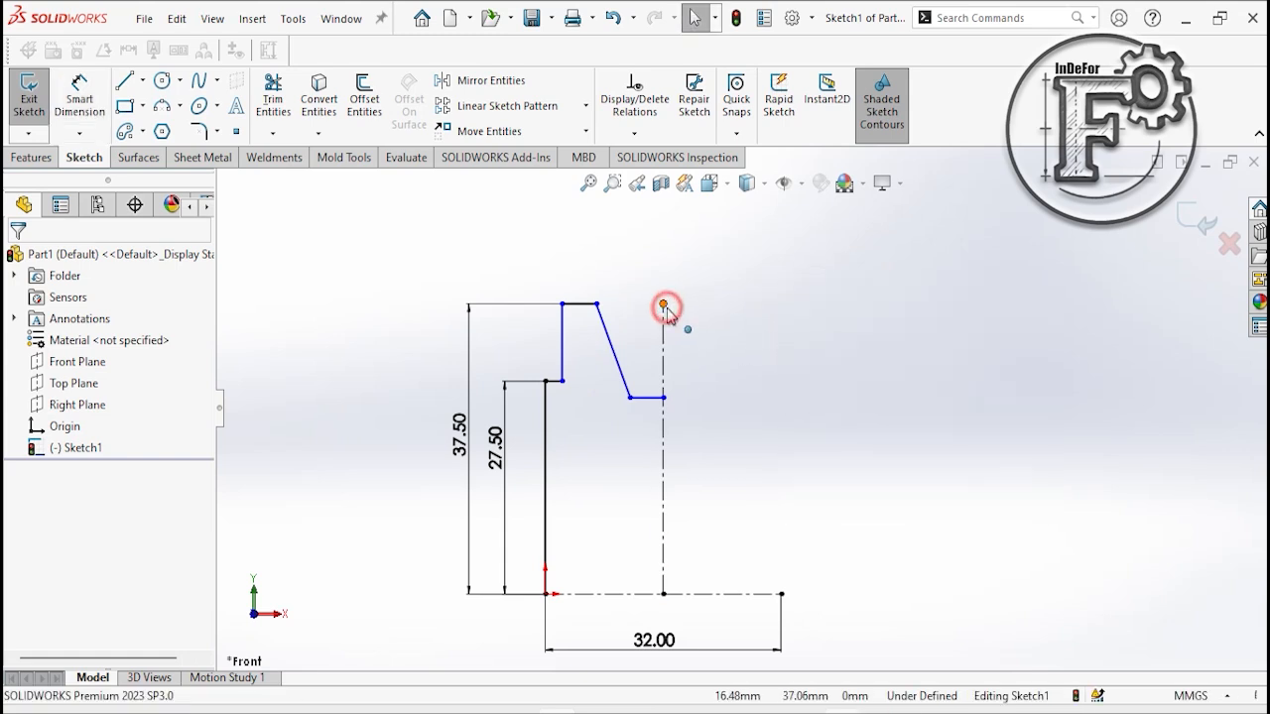
pyautogui.click(596, 304)
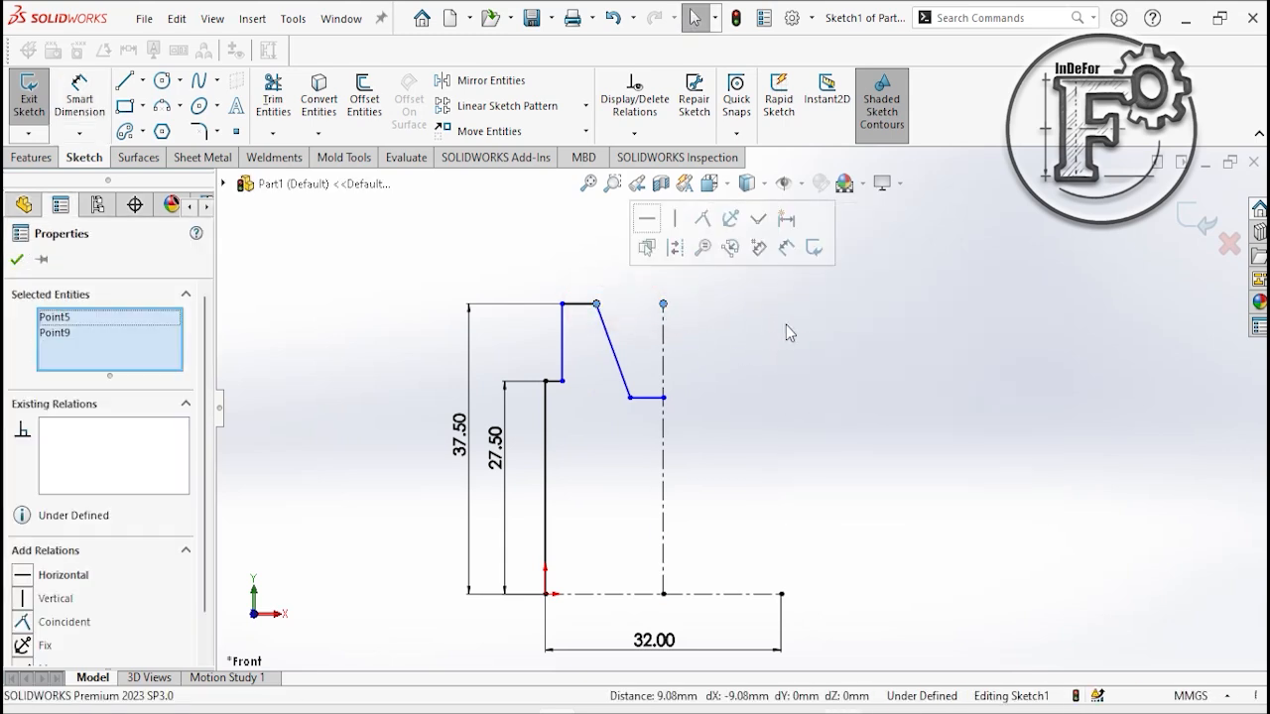
pyautogui.click(646, 218)
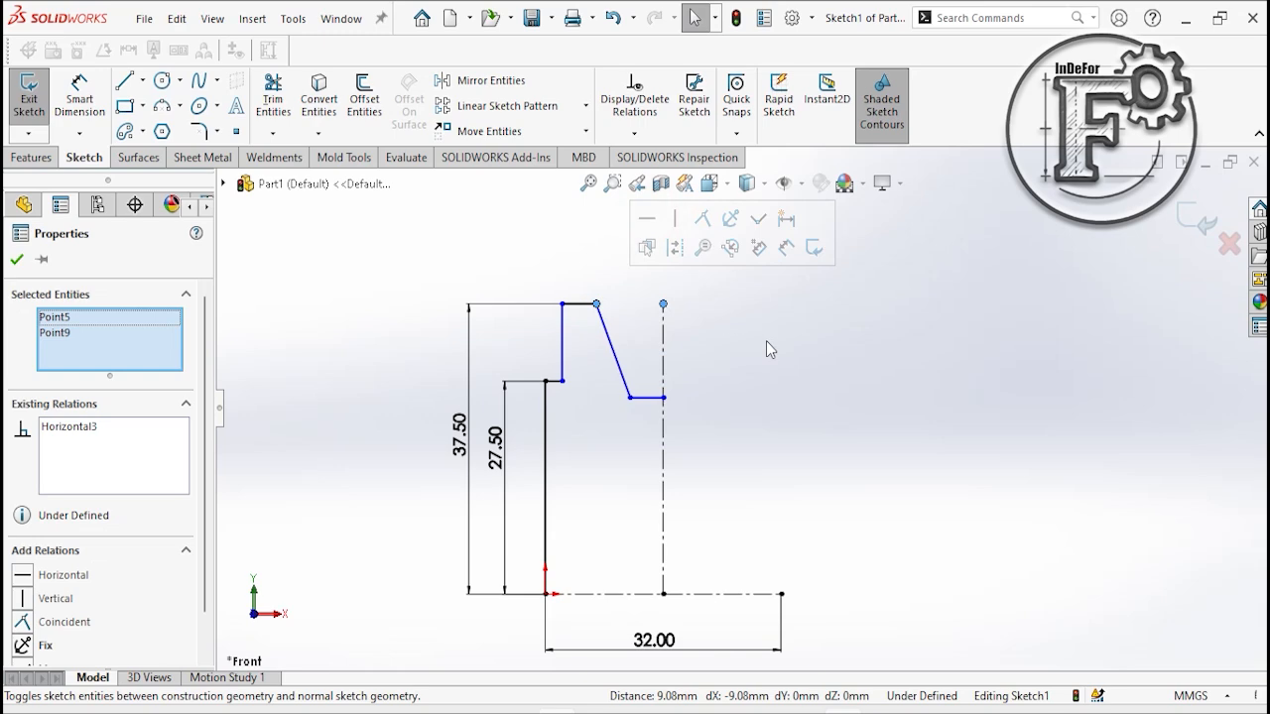
pyautogui.click(17, 259)
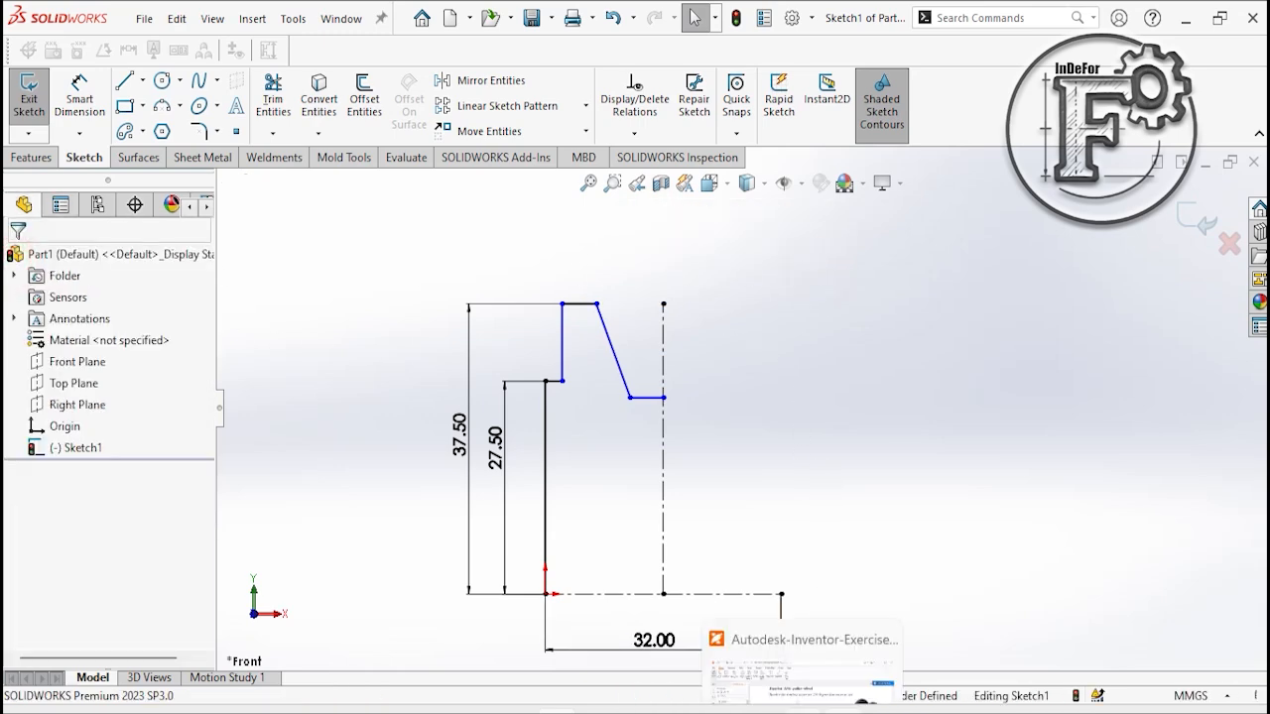
# Check the PDF drawing and dimension the groove depth from the profile's top edge to the groove floor as 15 mm.
pyautogui.click(807, 711)
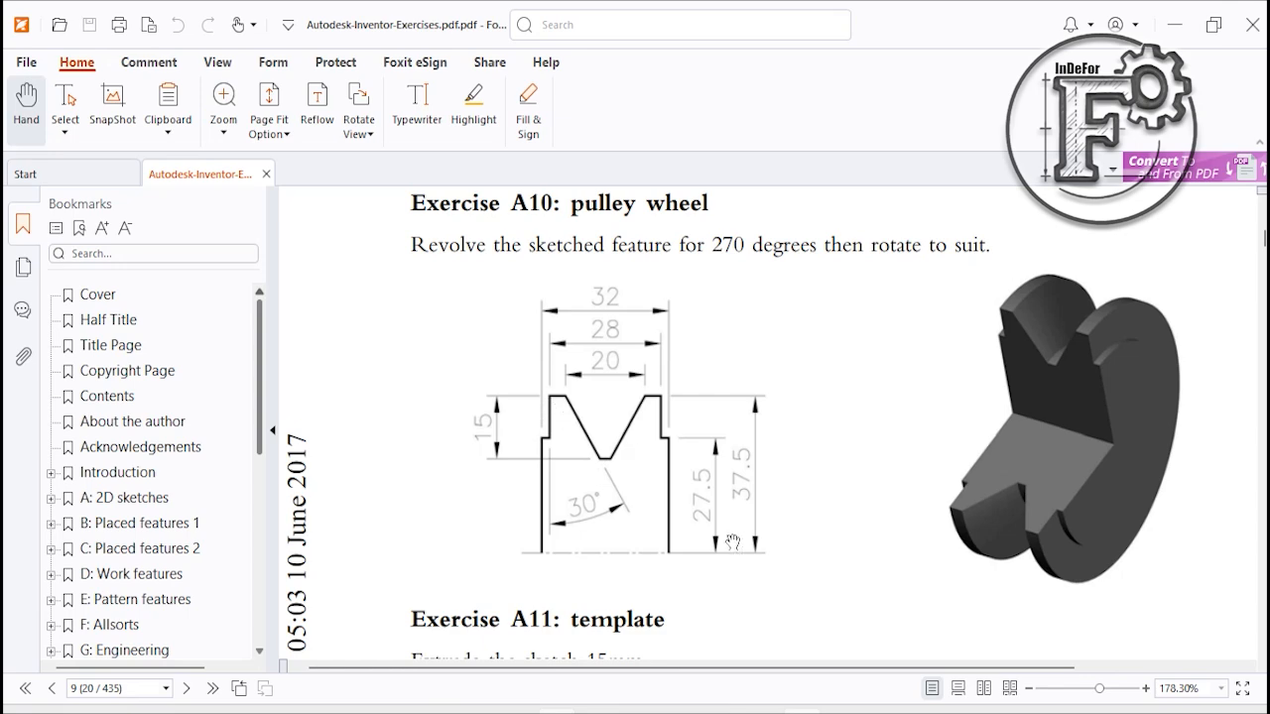
pyautogui.click(806, 710)
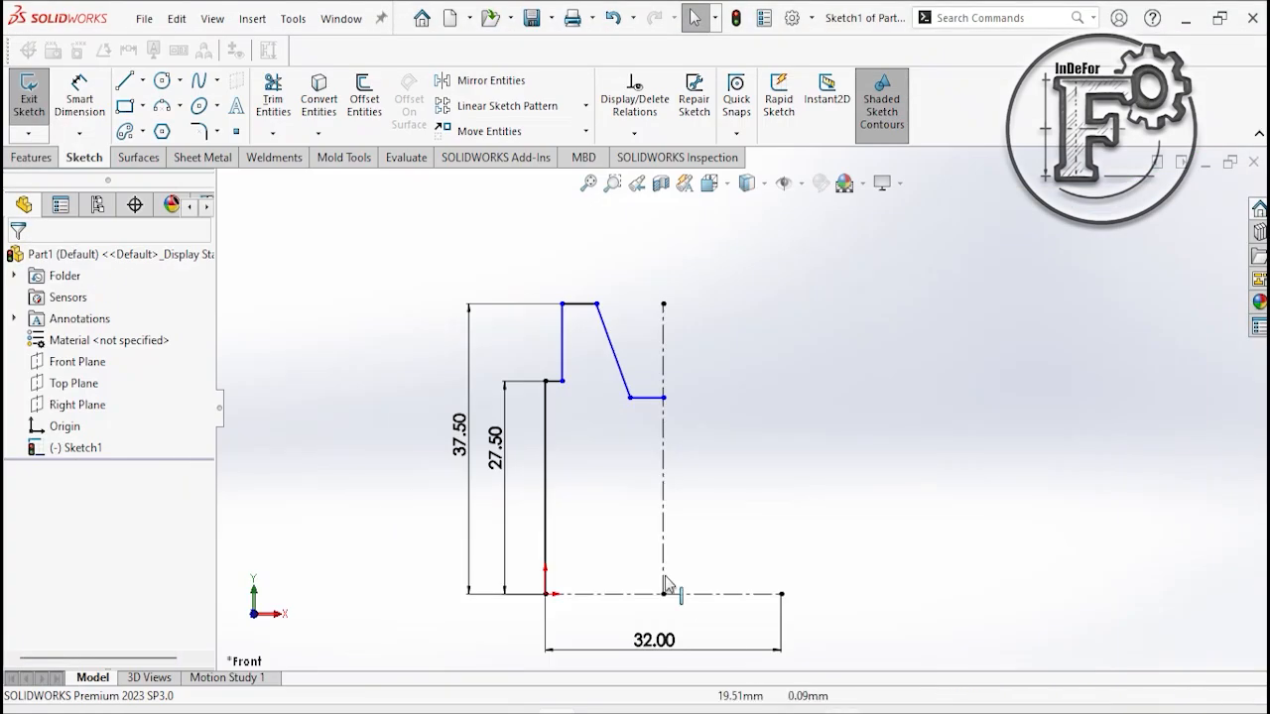
pyautogui.click(75, 103)
pyautogui.click(645, 401)
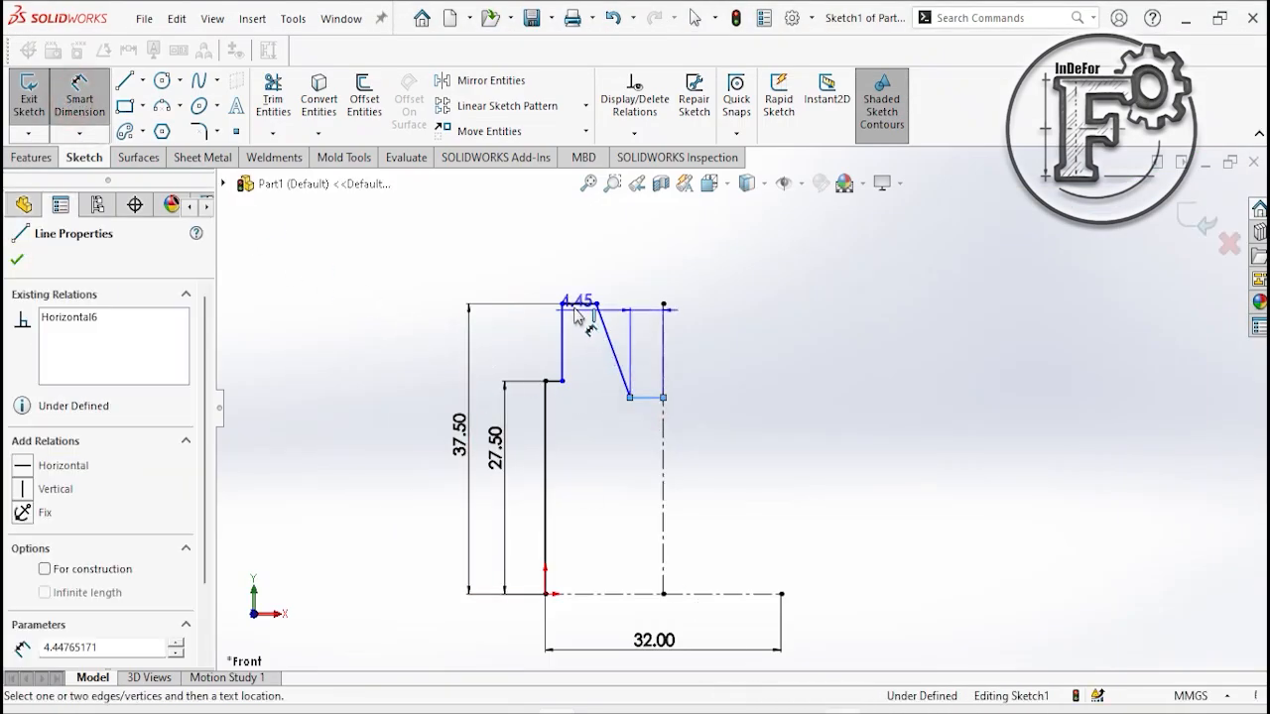
pyautogui.click(579, 303)
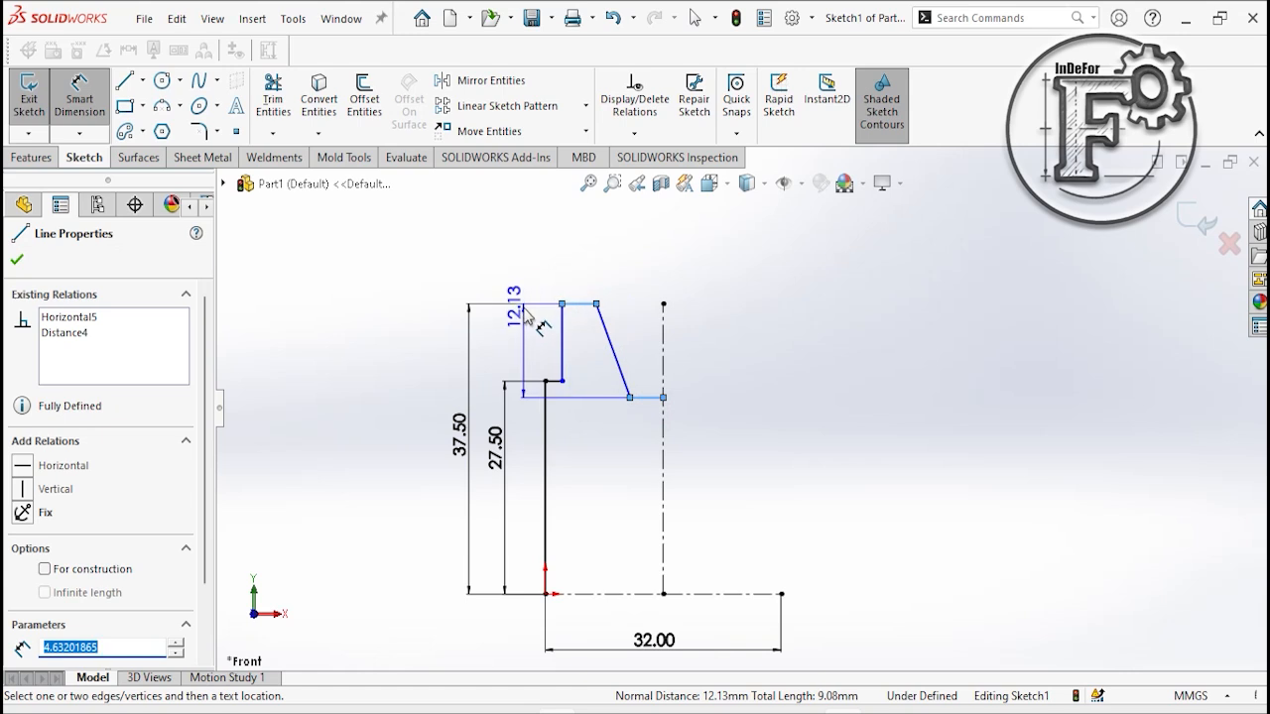
pyautogui.click(508, 348)
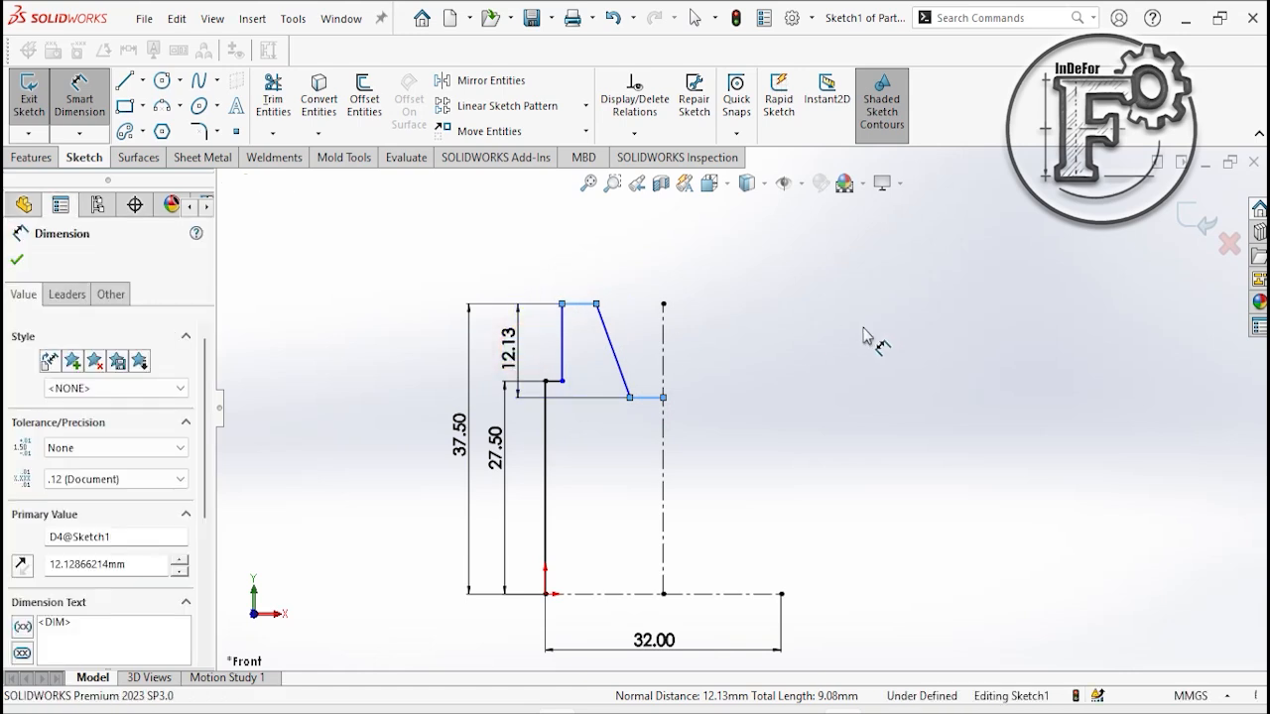
pyautogui.write('15')
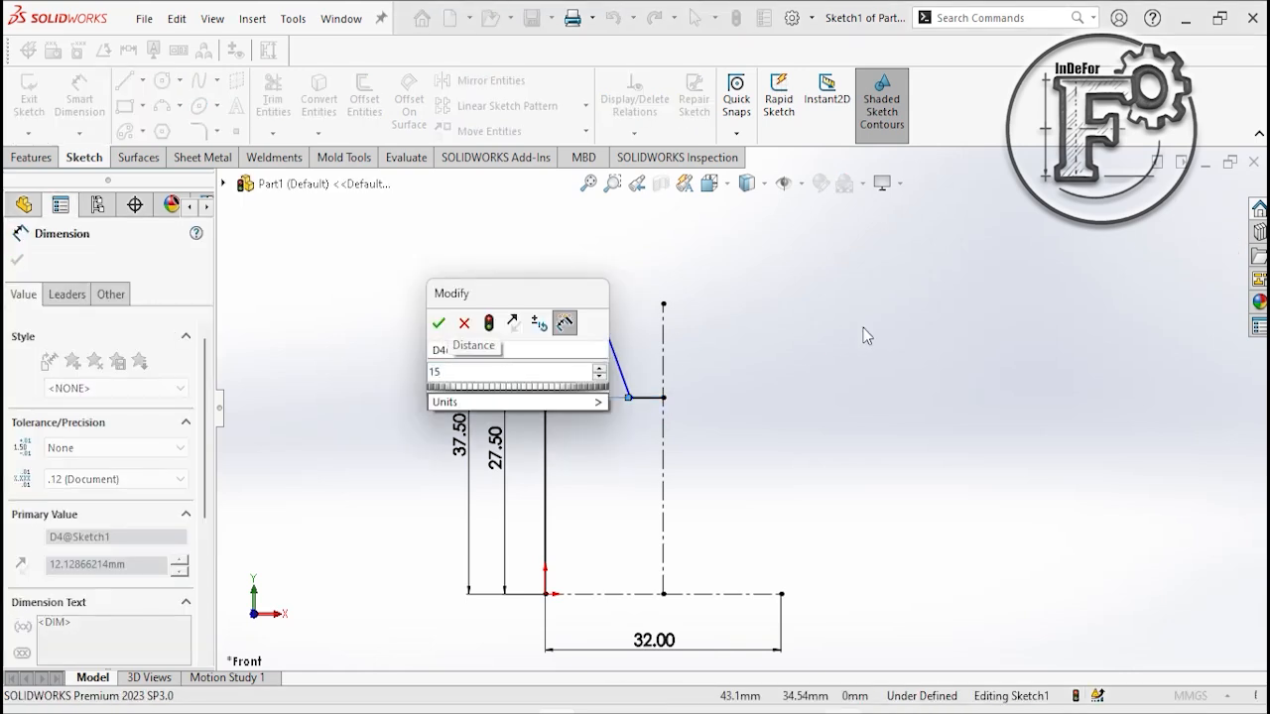
pyautogui.press('Return')
pyautogui.click(864, 331)
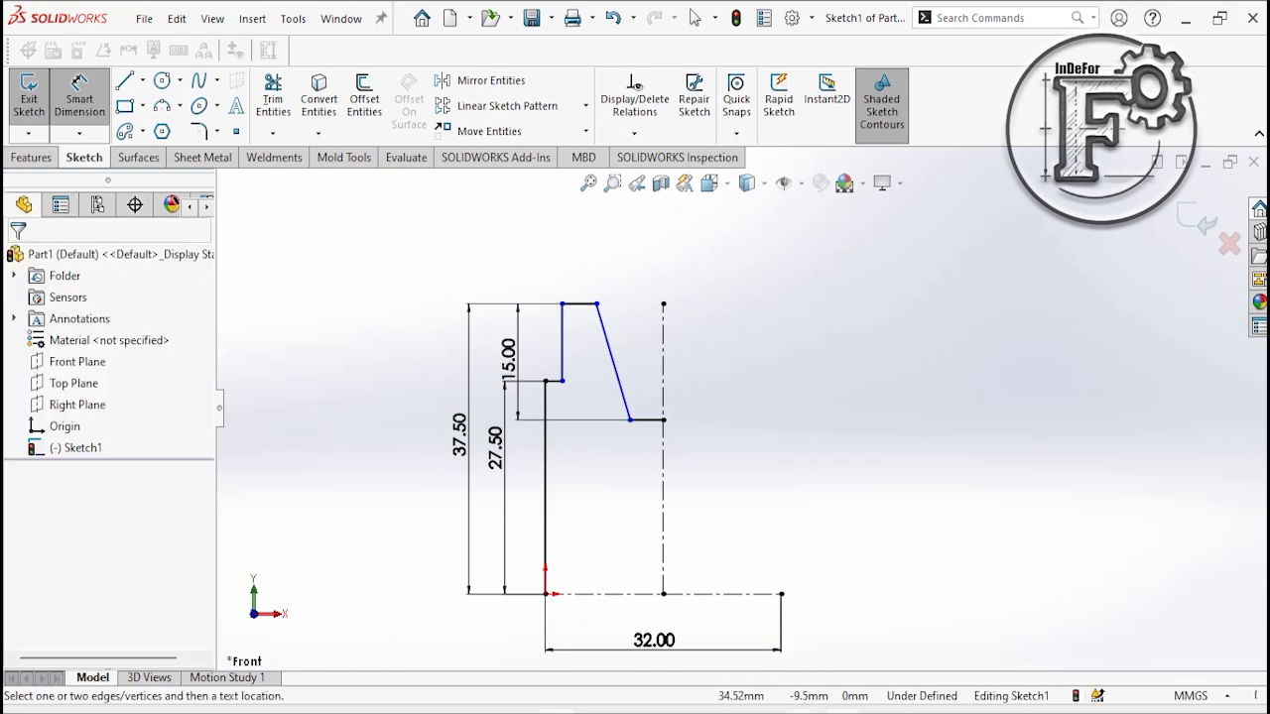
# Check the groove width in the PDF drawing and dimension the slanted side's upper corner 10 mm from the vertical centerline.
pyautogui.click(801, 712)
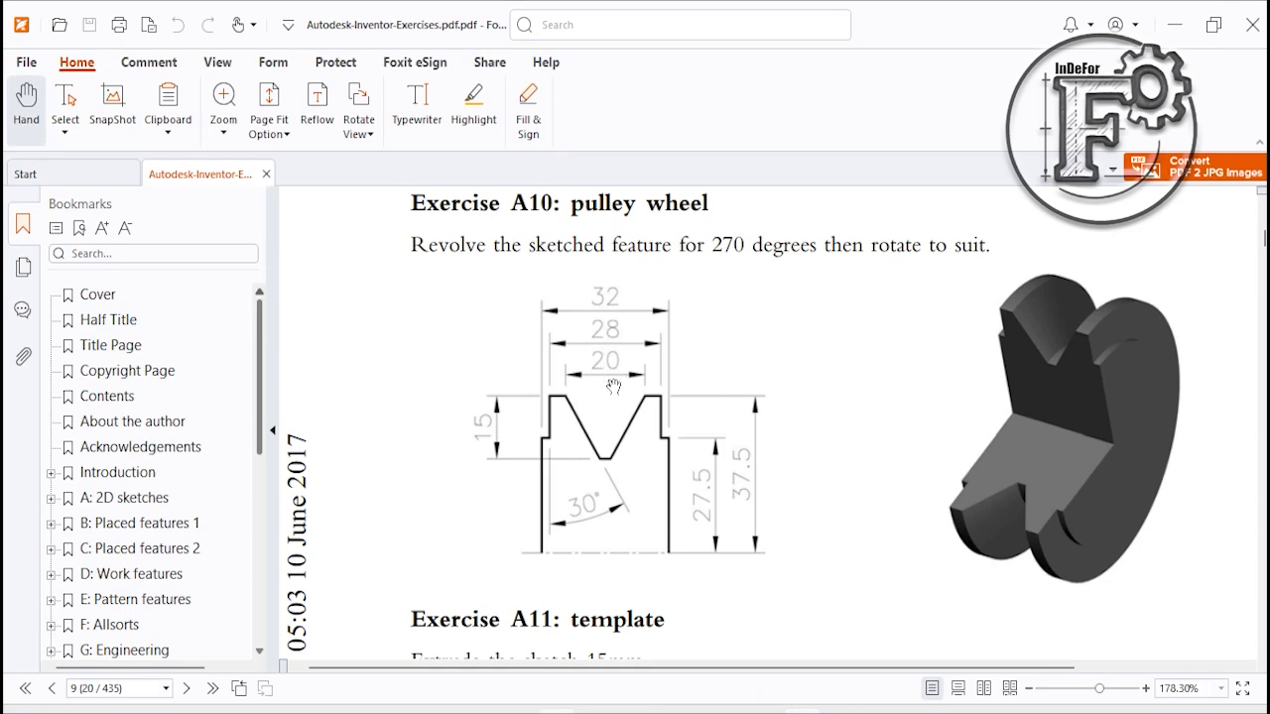
pyautogui.click(799, 712)
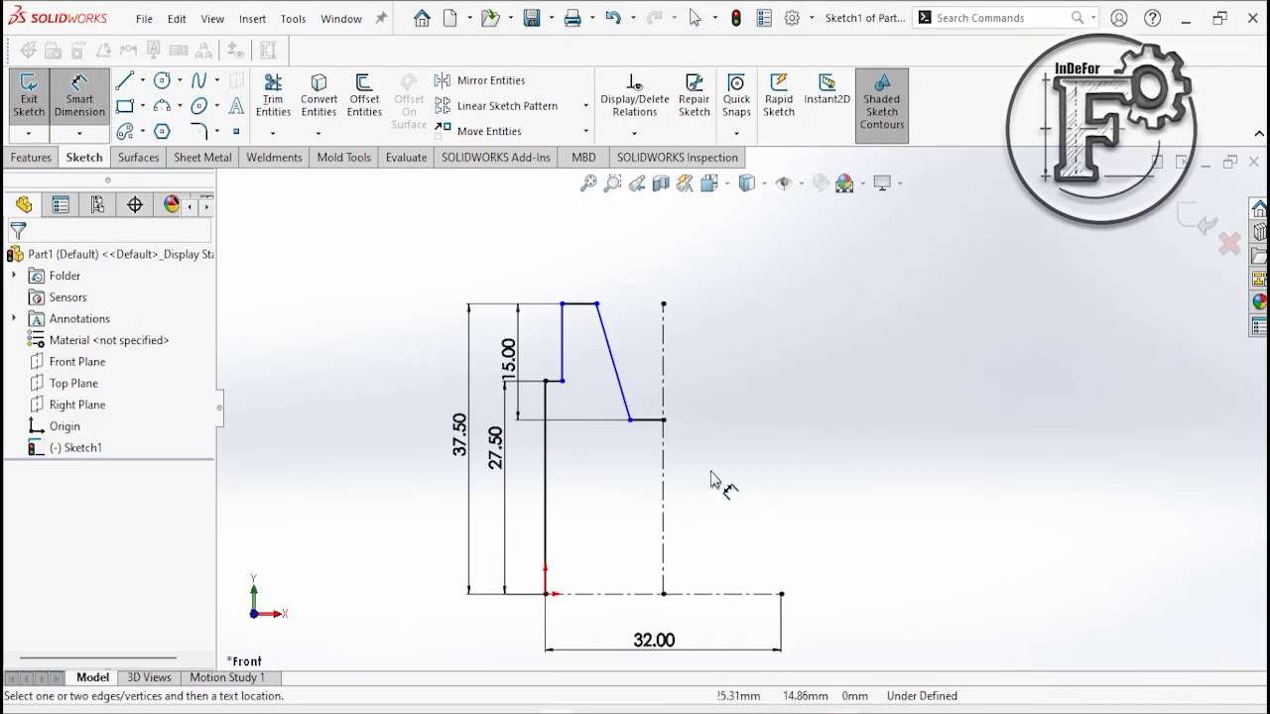
pyautogui.click(799, 711)
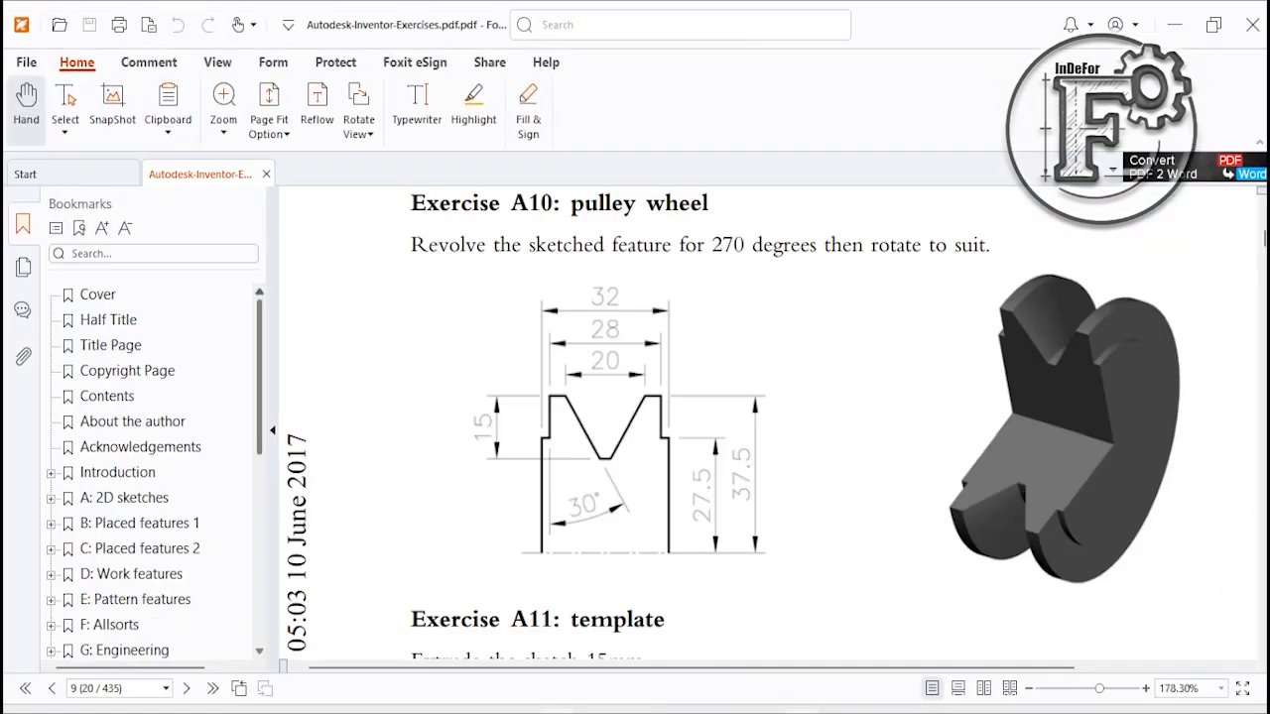
pyautogui.click(800, 711)
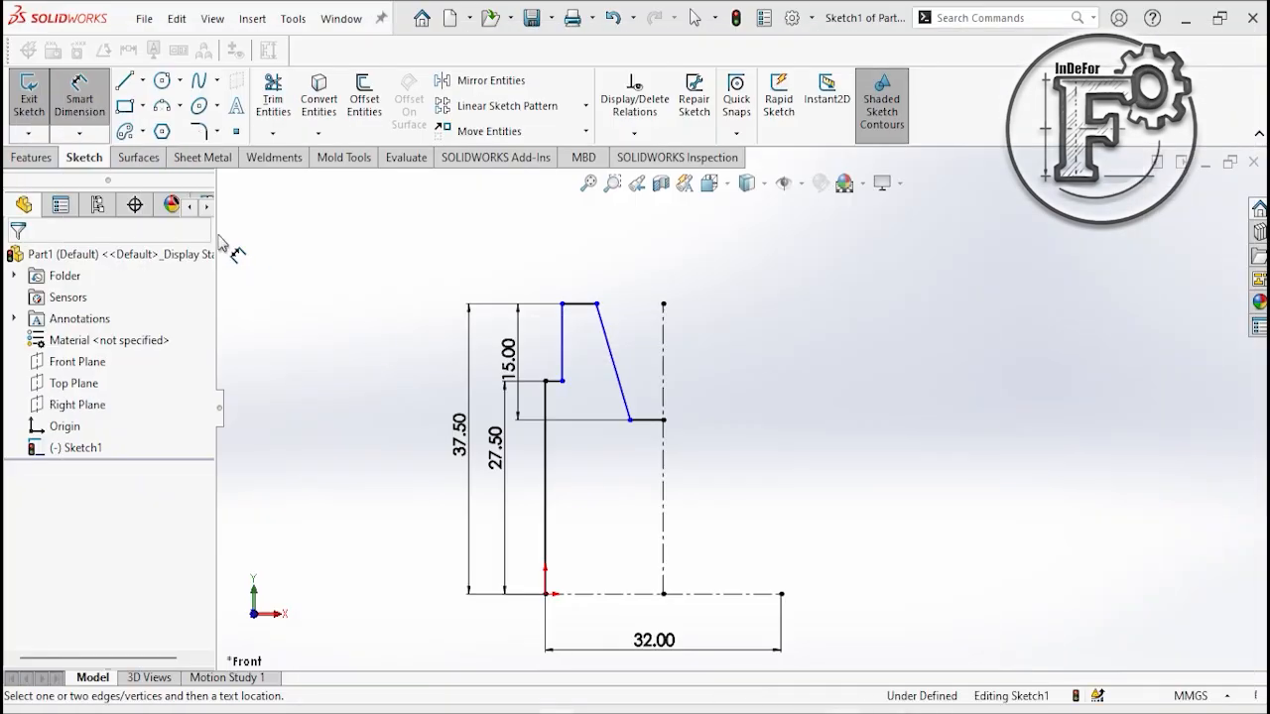
pyautogui.click(595, 304)
pyautogui.click(662, 314)
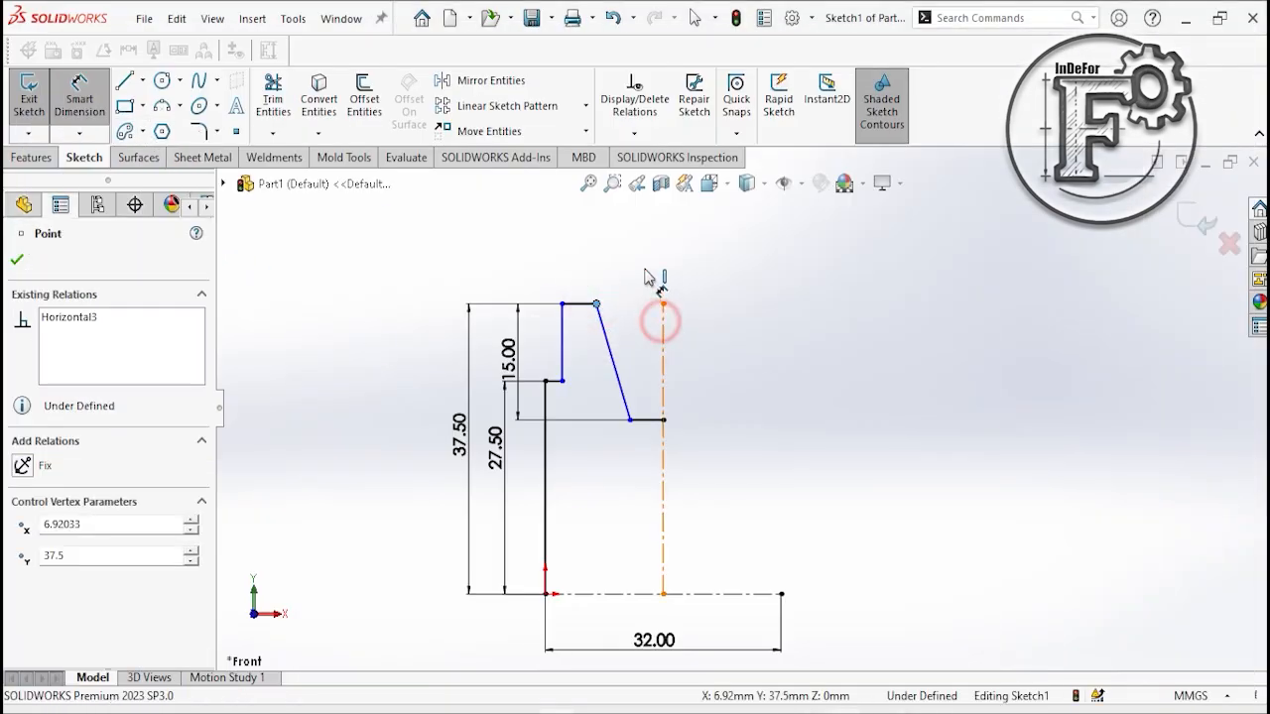
pyautogui.click(636, 248)
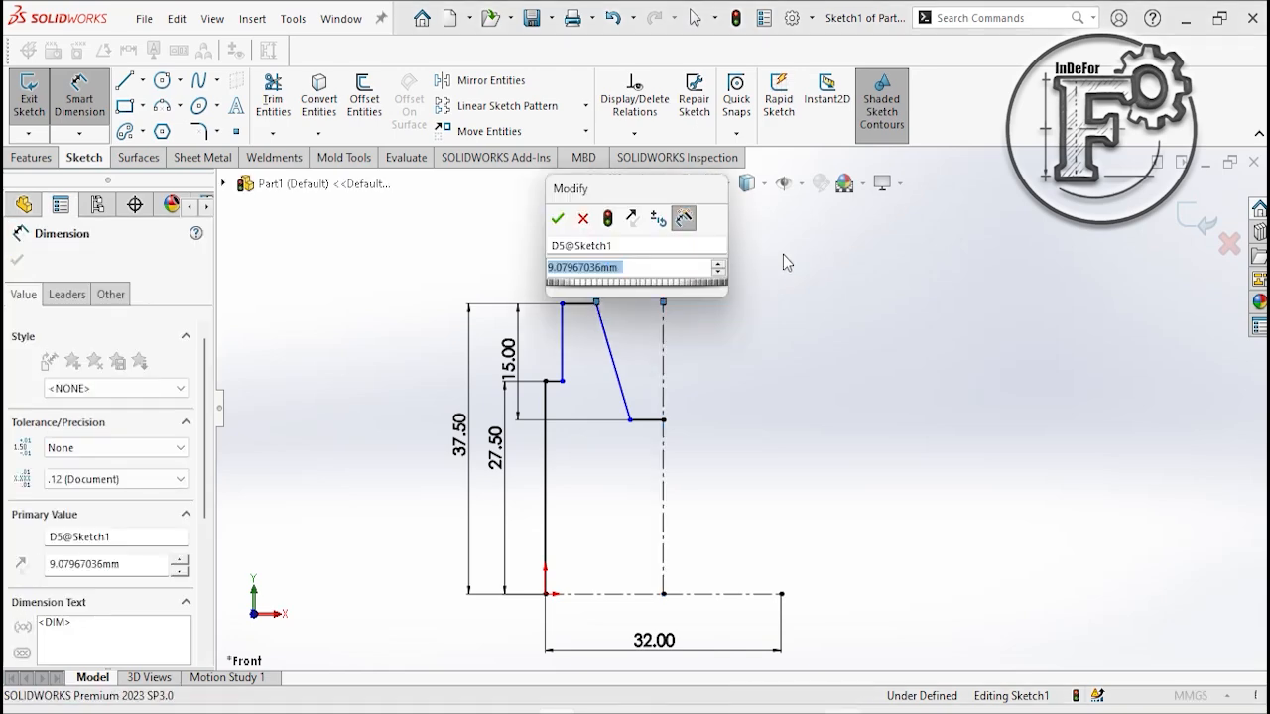
pyautogui.write('10')
pyautogui.press('Return')
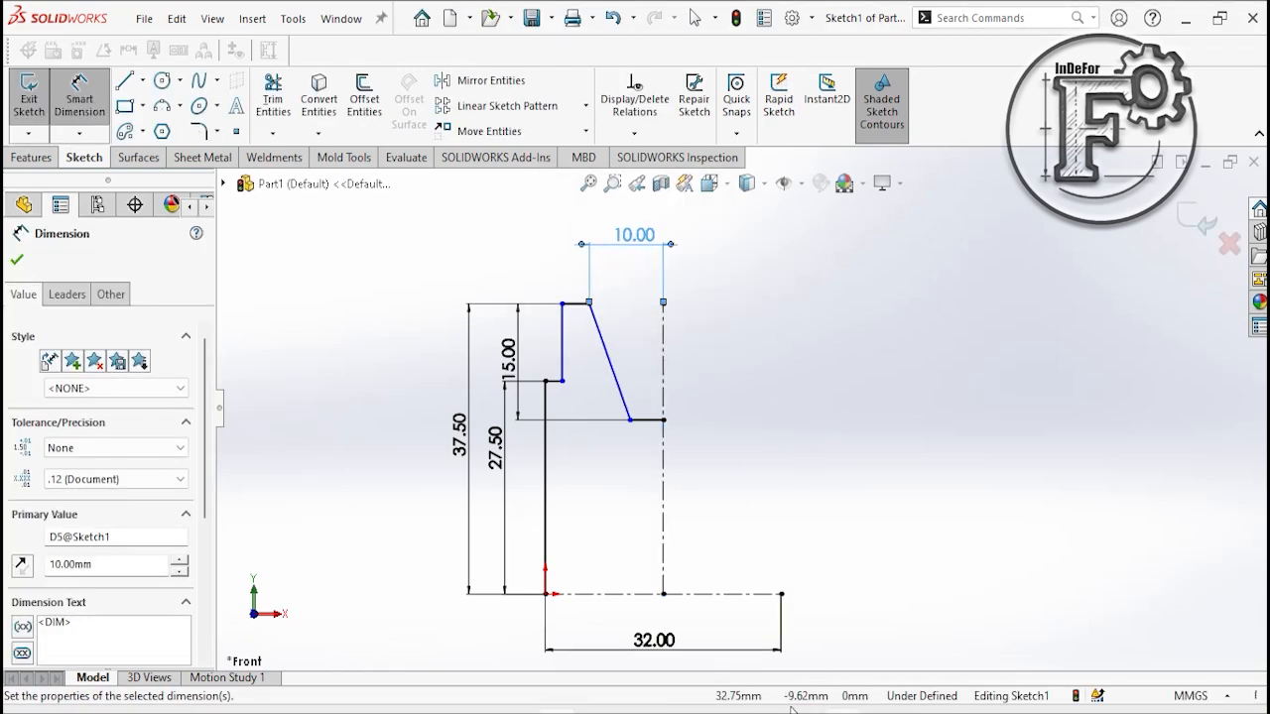
# Check the rim width in the PDF drawing and dimension the rim's outer top corner from the vertical centerline as 28/2 mm.
pyautogui.hotkey('alt', 'Tab')
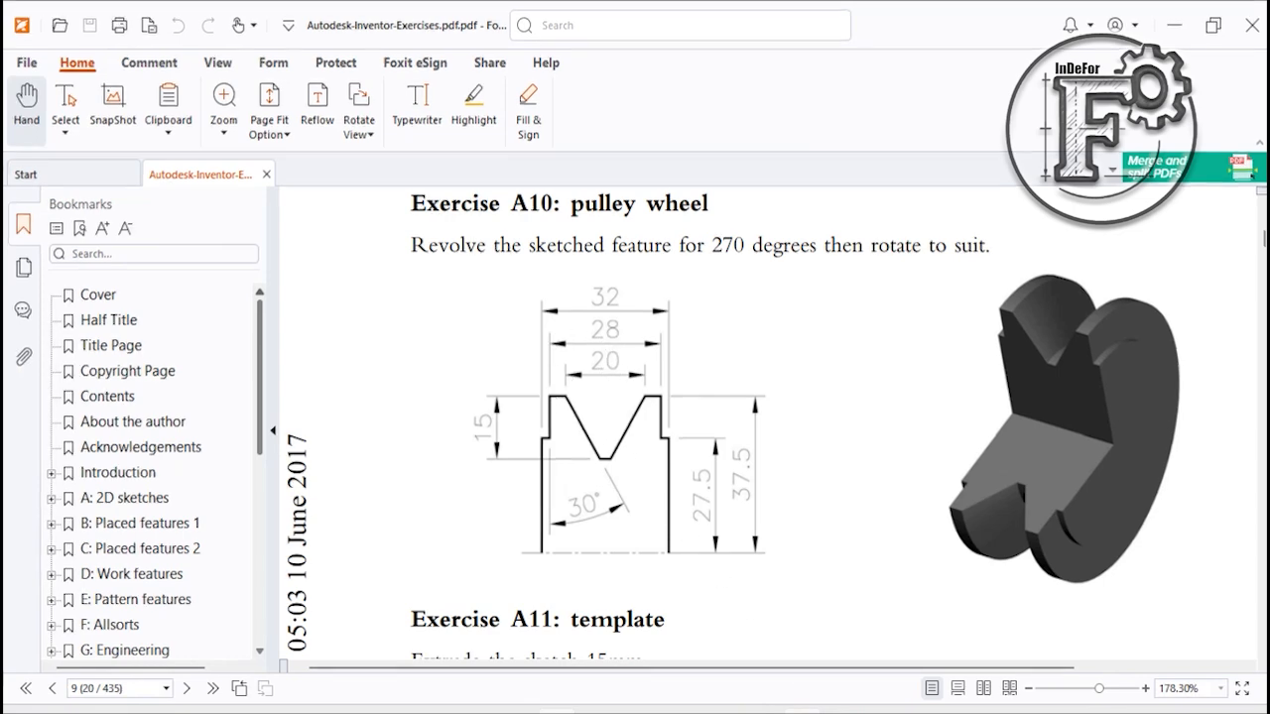
pyautogui.hotkey('alt', 'Tab')
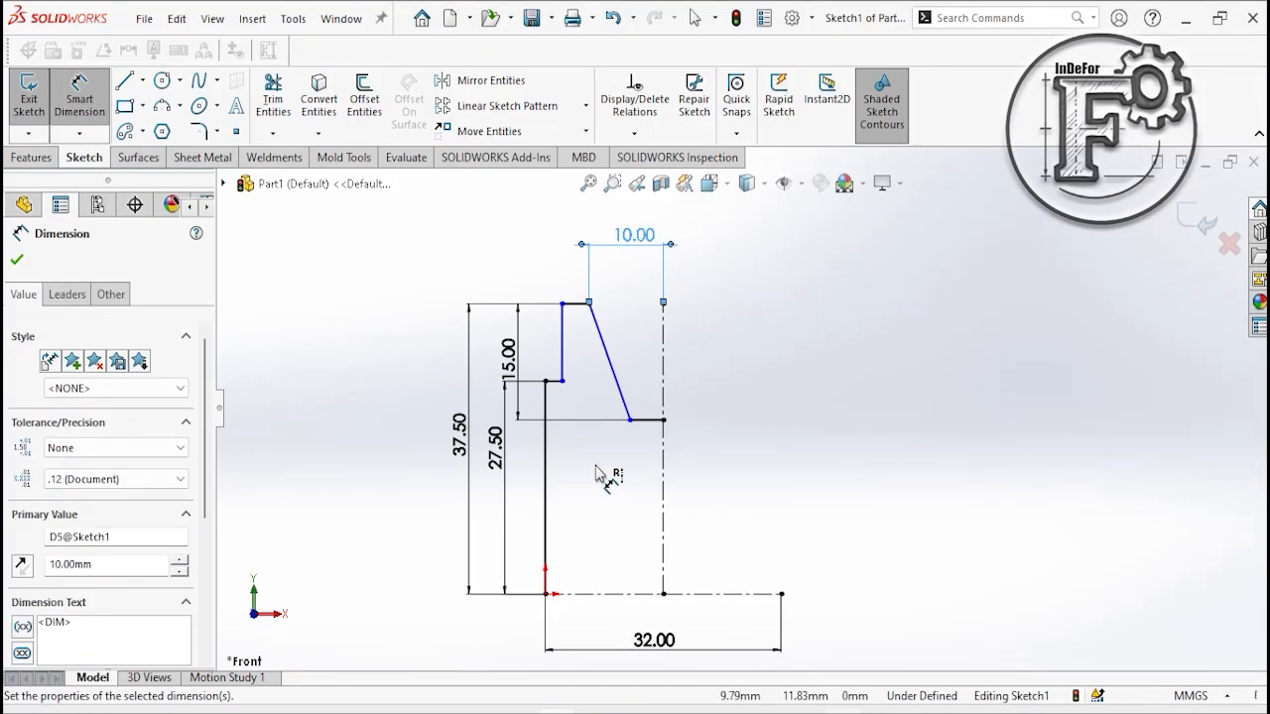
pyautogui.click(562, 304)
pyautogui.click(664, 342)
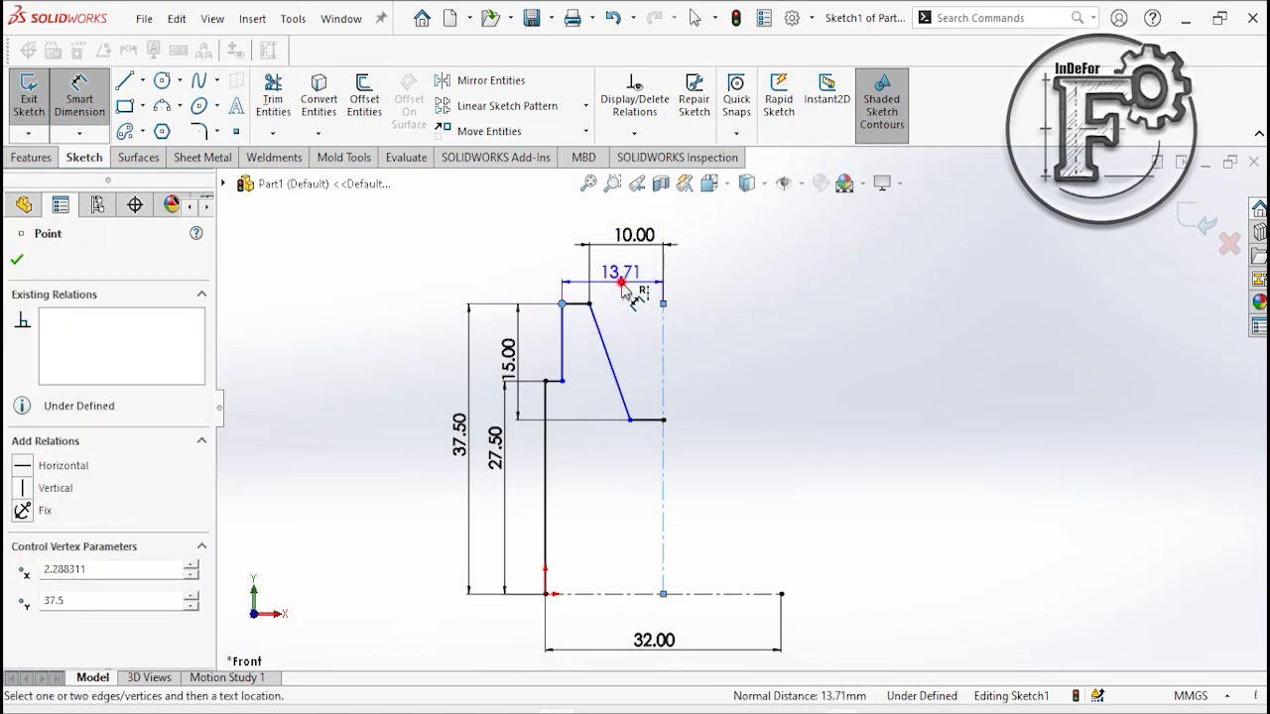
pyautogui.click(623, 287)
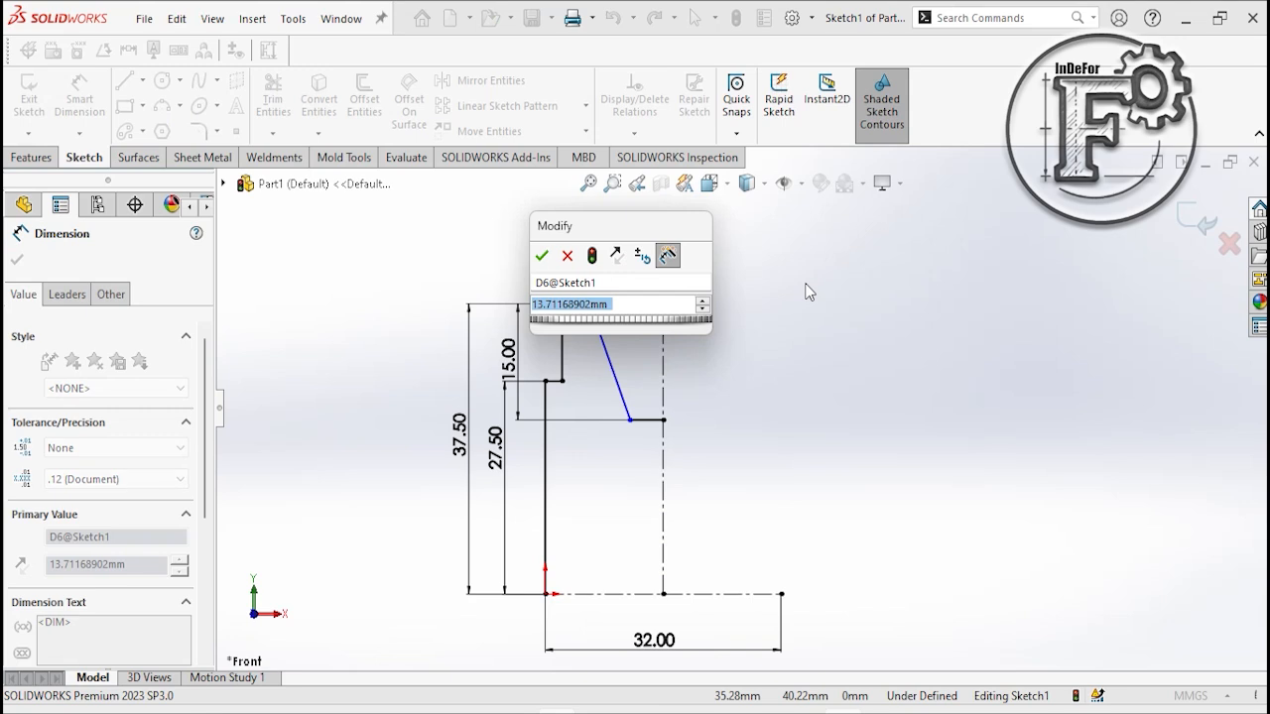
pyautogui.write('28')
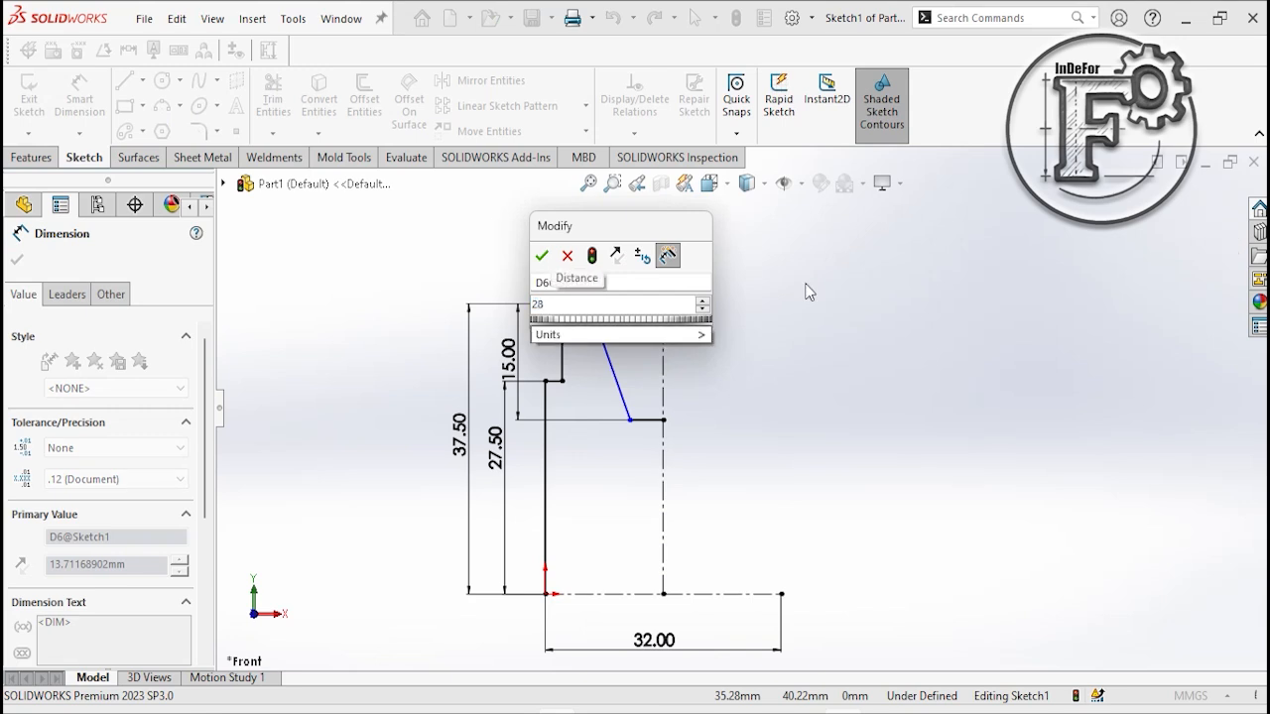
pyautogui.write('/2')
pyautogui.press('Return')
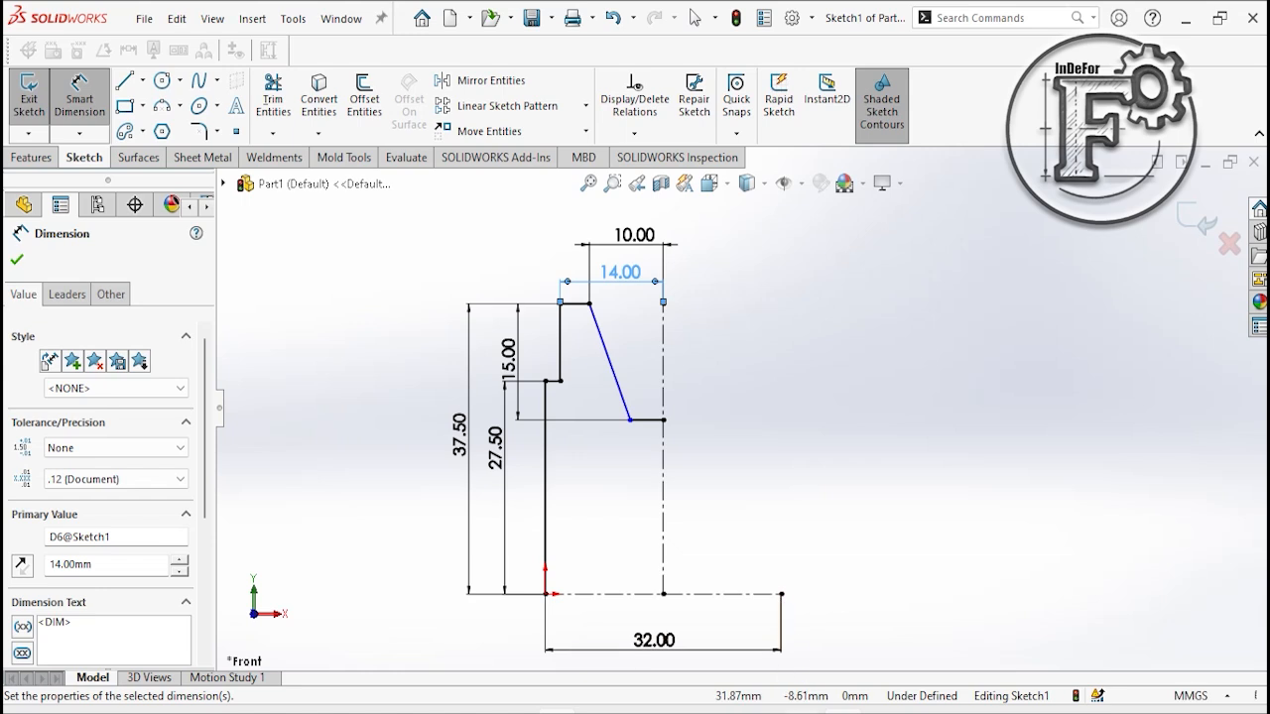
# Check the groove angle in the PDF drawing and dimension the angle between the slanted groove side and the rim's outer vertical edge as 30°.
pyautogui.click(802, 711)
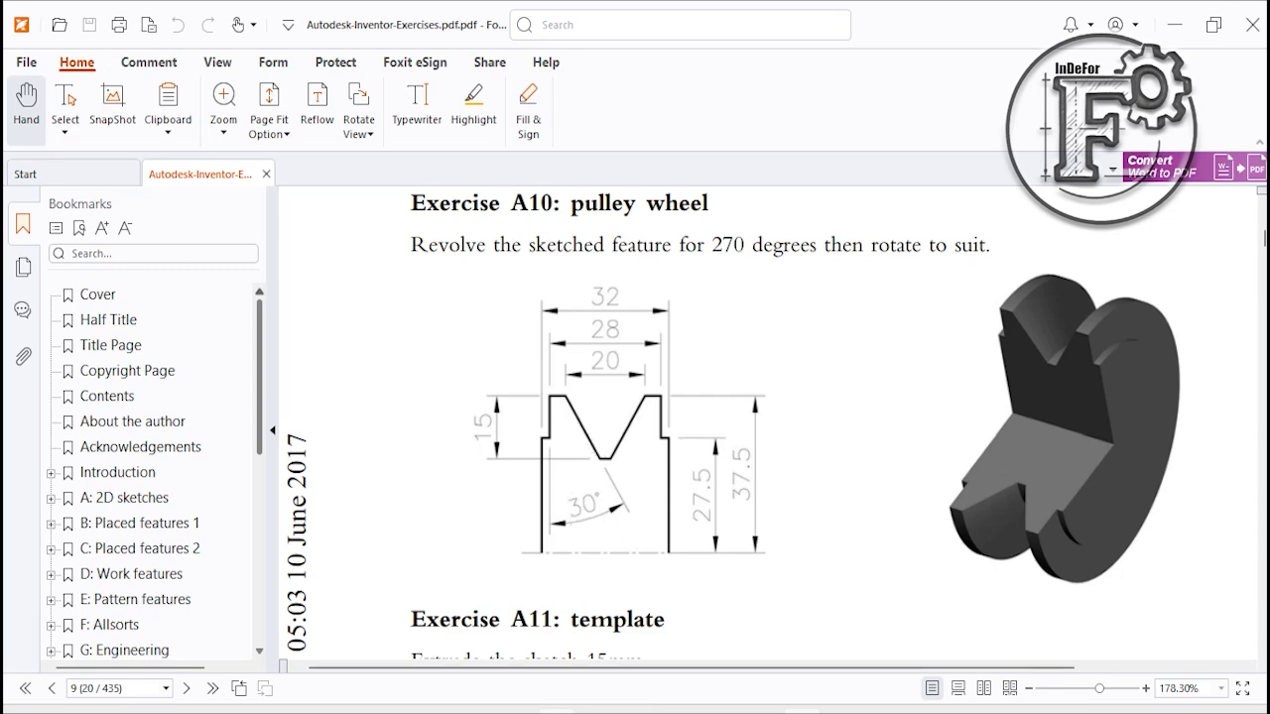
pyautogui.click(776, 712)
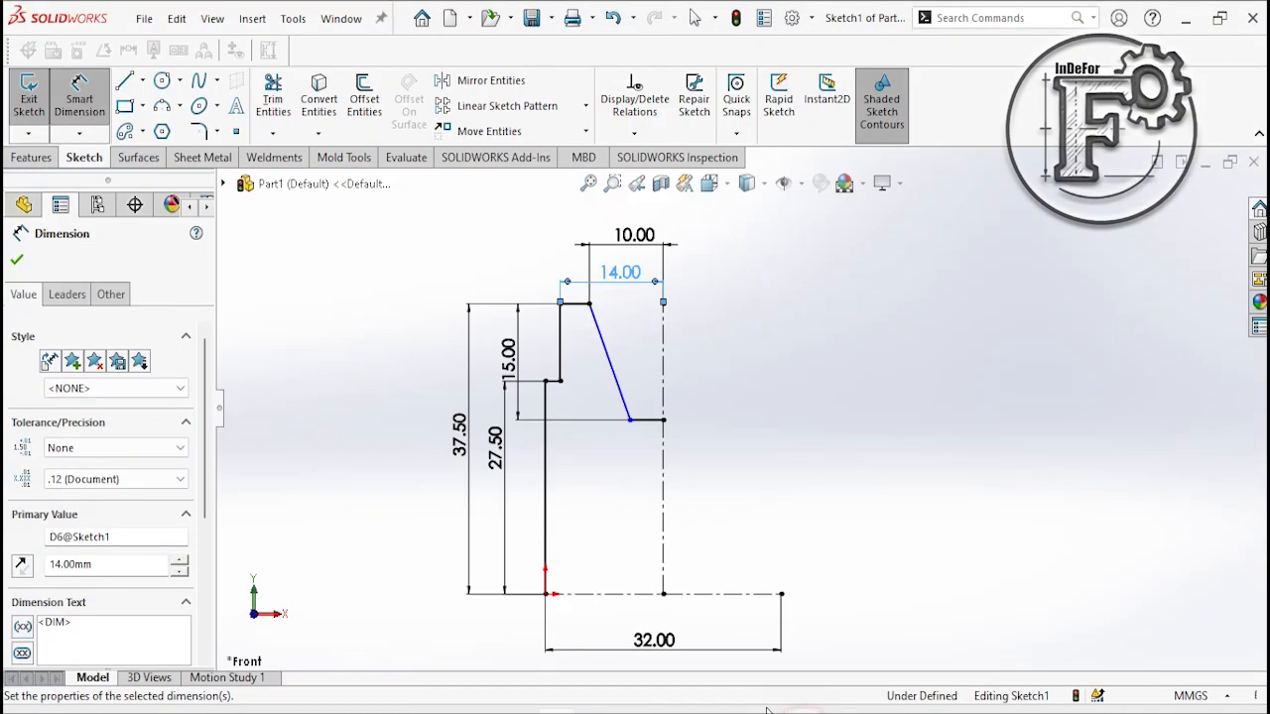
pyautogui.click(615, 385)
pyautogui.click(562, 347)
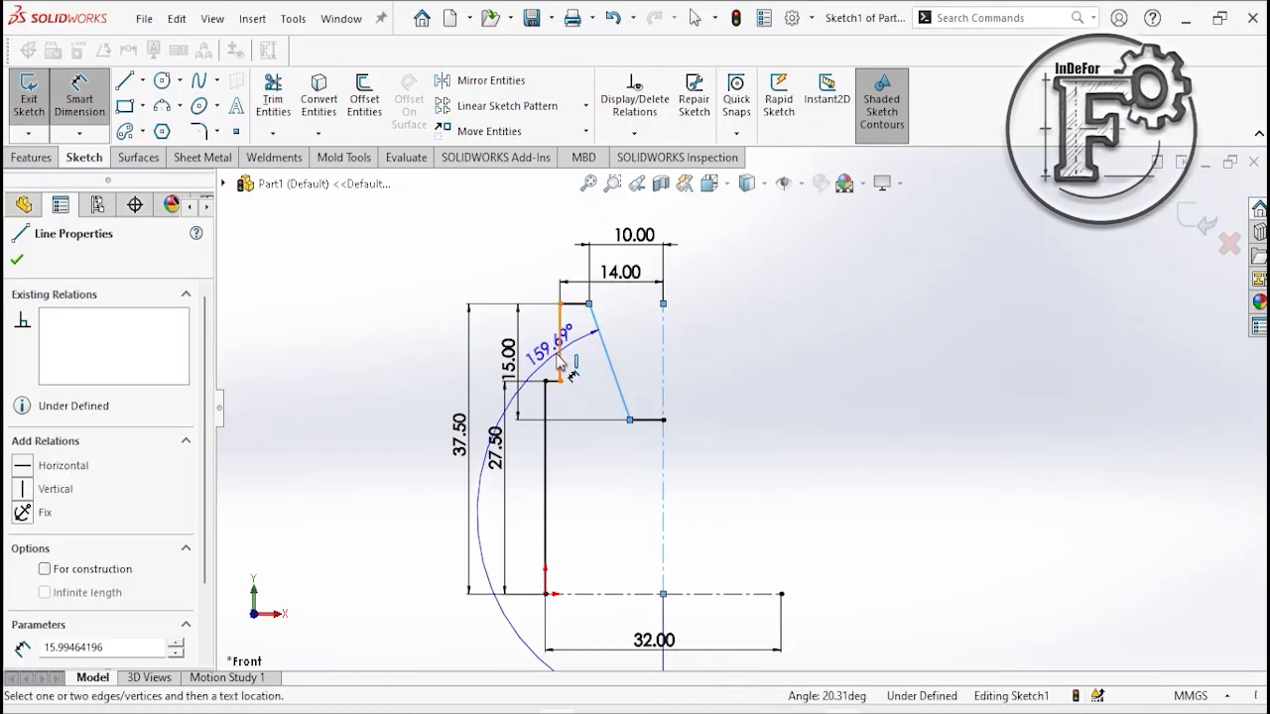
pyautogui.click(595, 442)
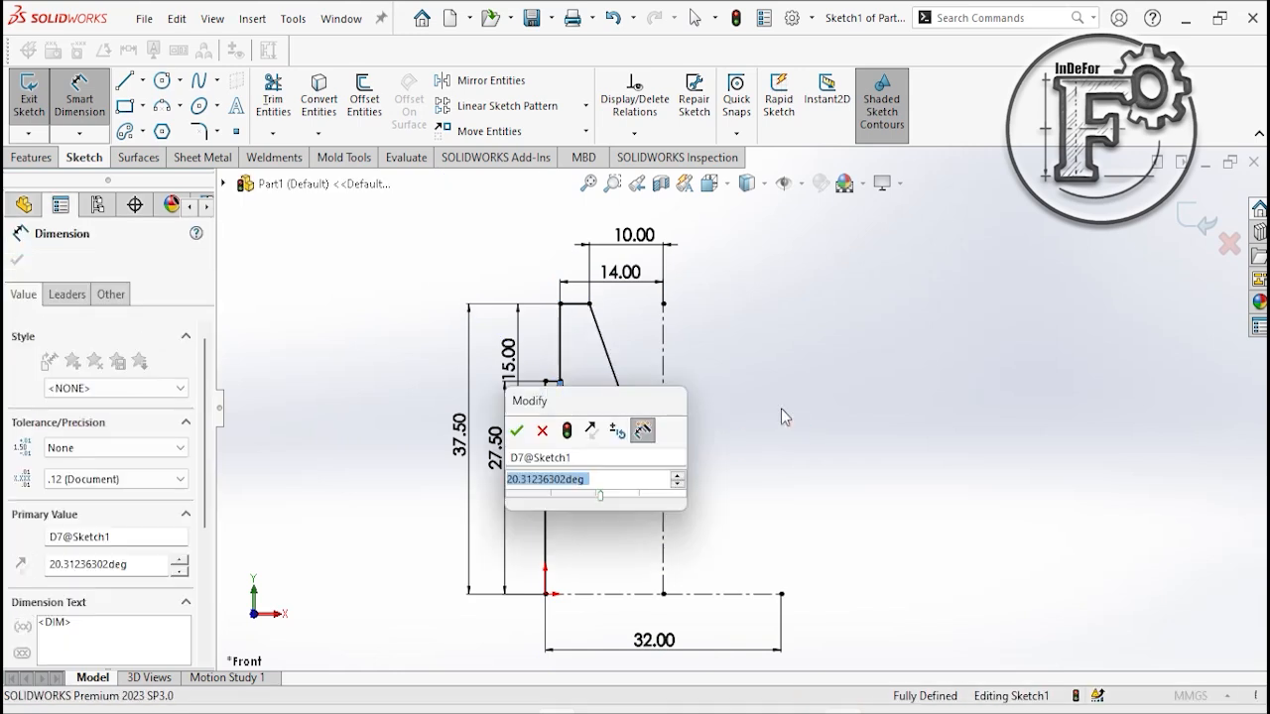
pyautogui.press('Return')
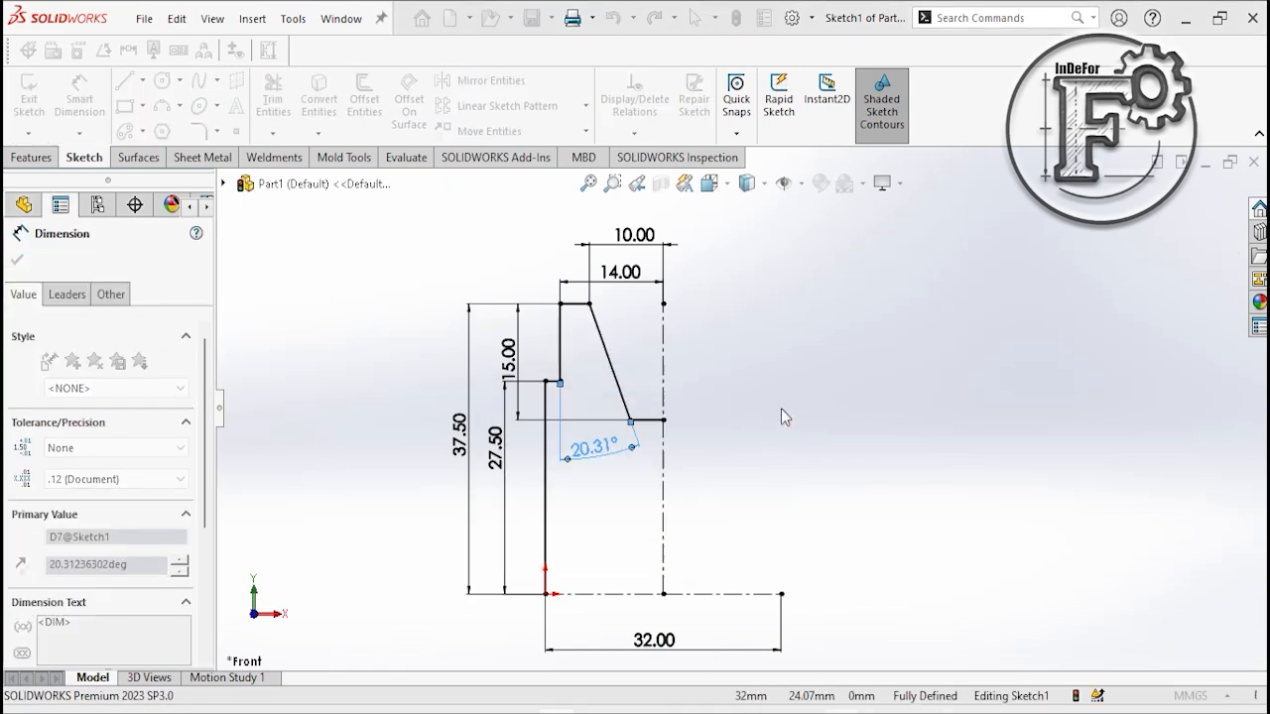
pyautogui.click(818, 337)
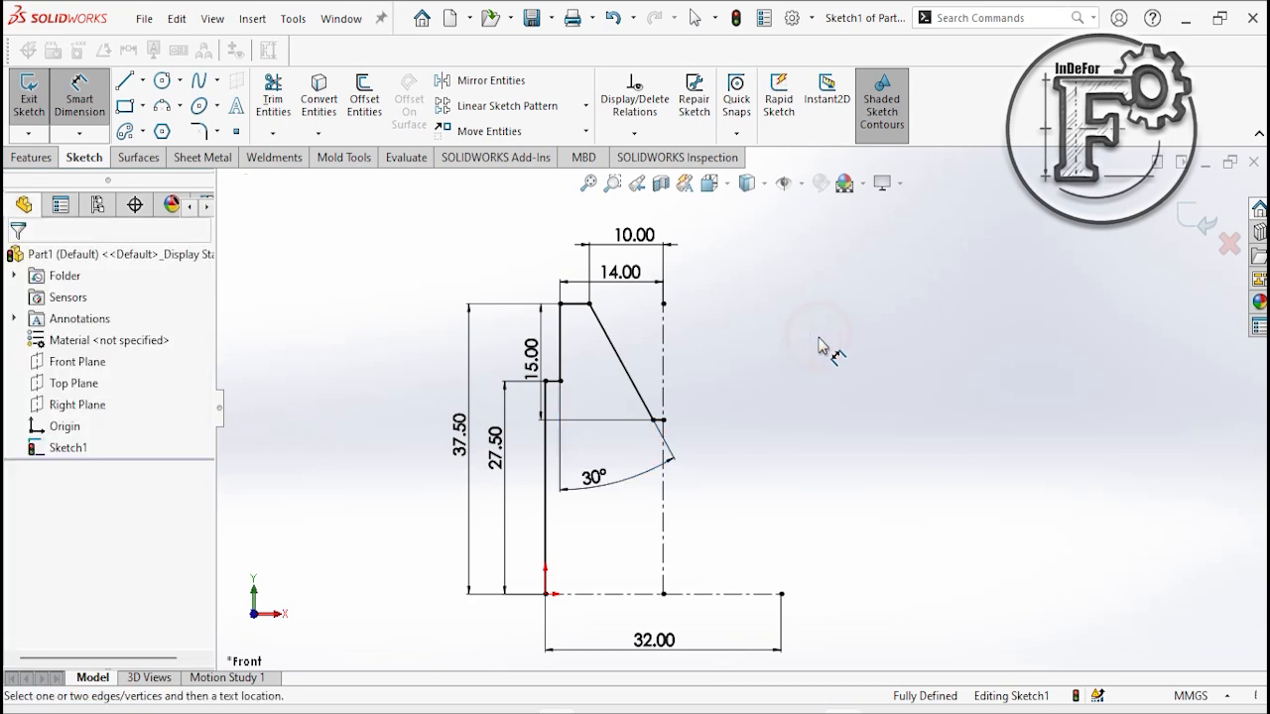
# Finish dimensioning and move the 30° angle dimension up between the rim's outer edge and the slanted groove side.
pyautogui.rightClick(811, 298)
pyautogui.click(850, 357)
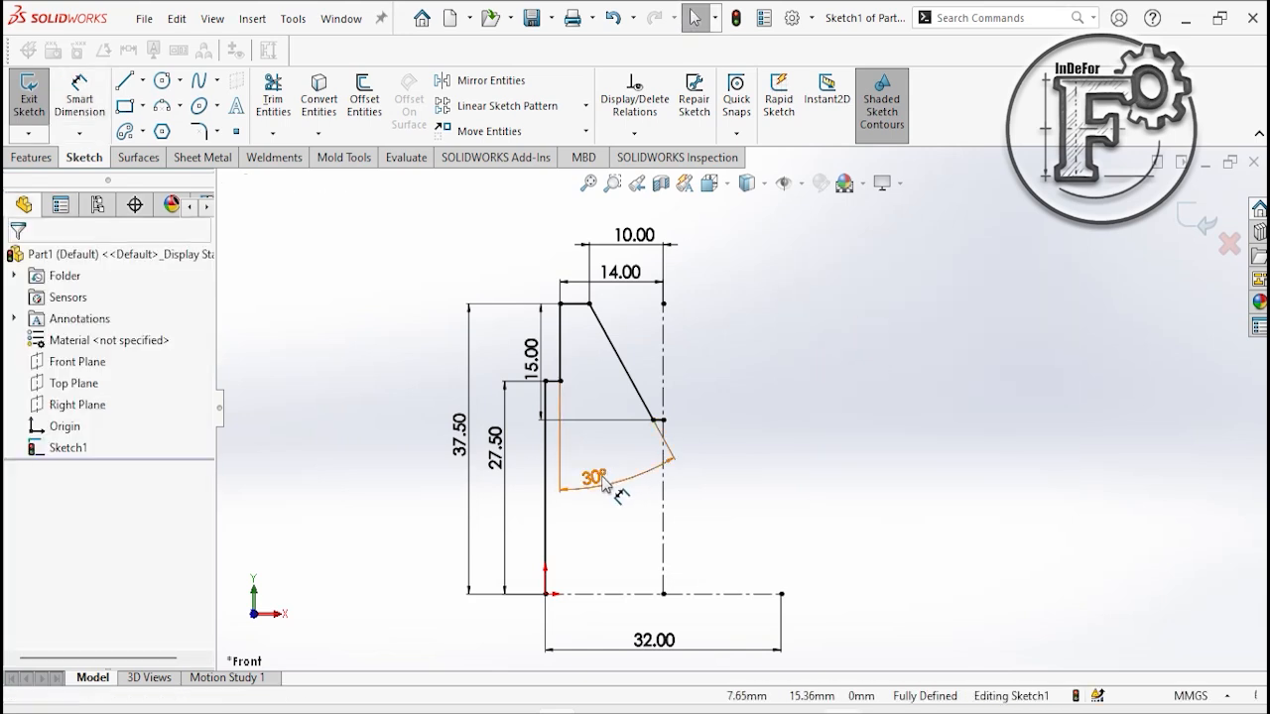
pyautogui.moveTo(605, 482)
pyautogui.mouseDown()
pyautogui.moveTo(590, 434)
pyautogui.moveTo(604, 398)
pyautogui.mouseUp()
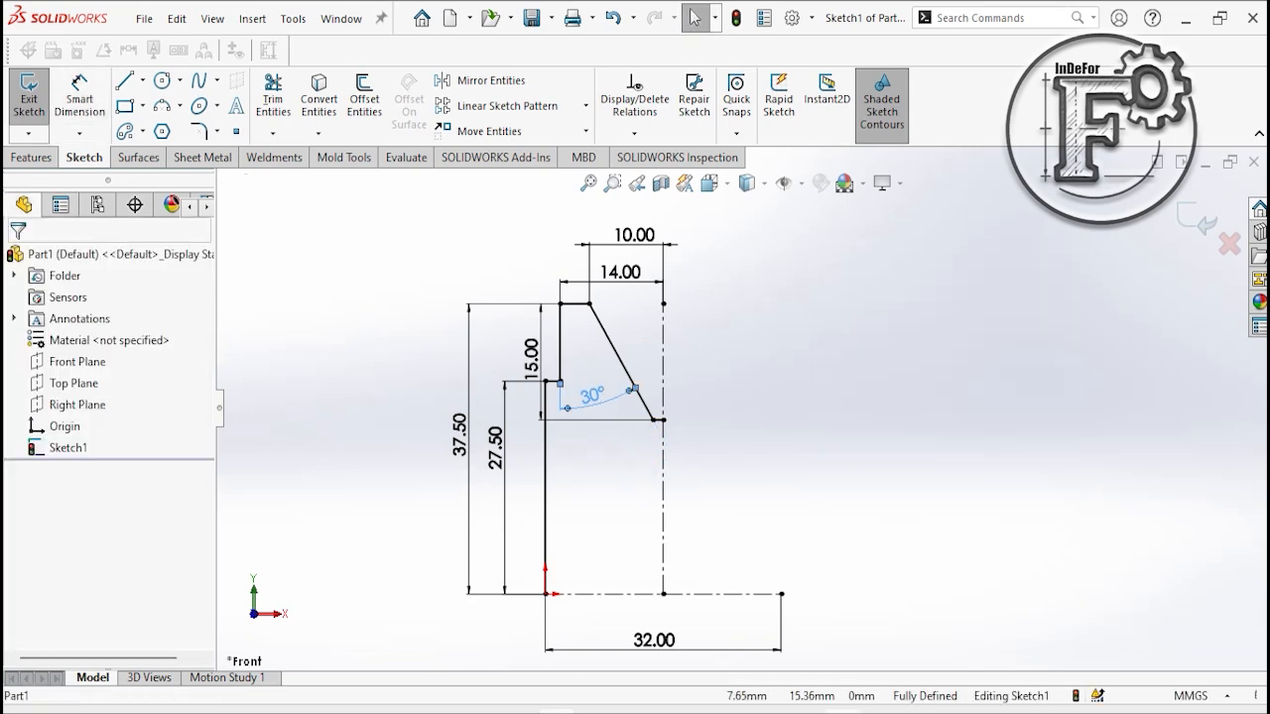
pyautogui.click(797, 397)
pyautogui.scroll(1, 911, 396)
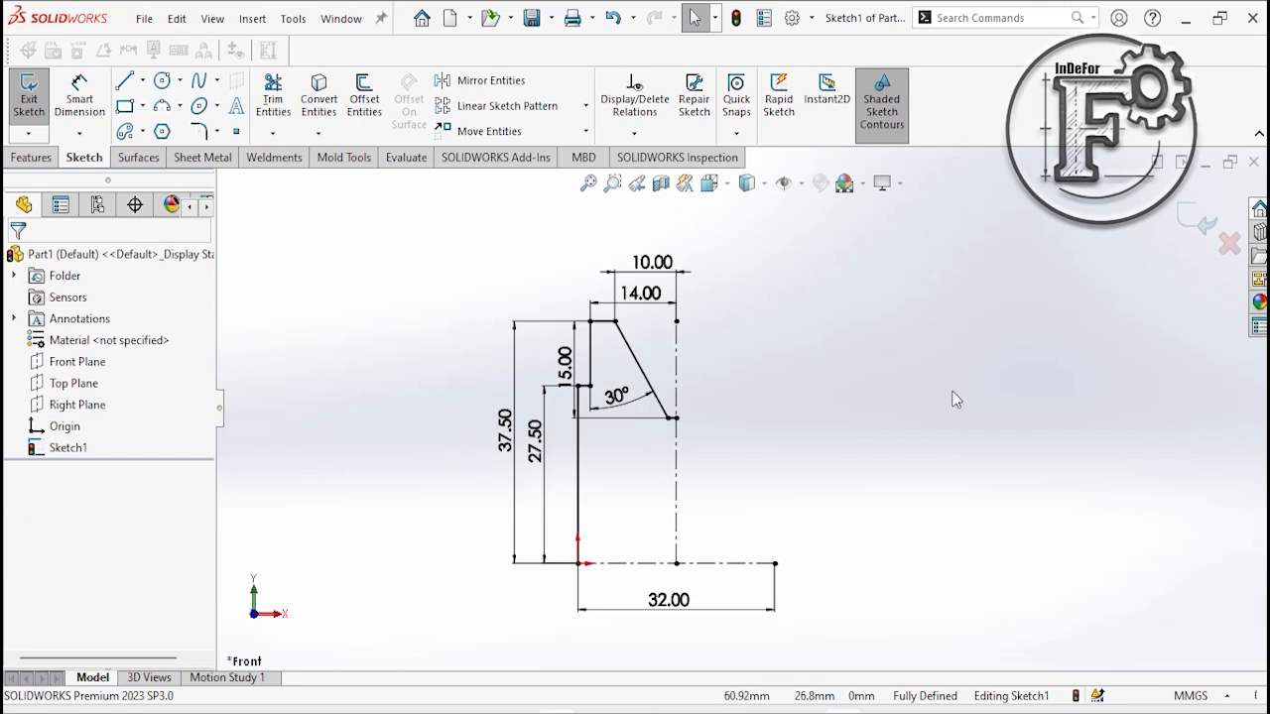
pyautogui.scroll(-1, 955, 398)
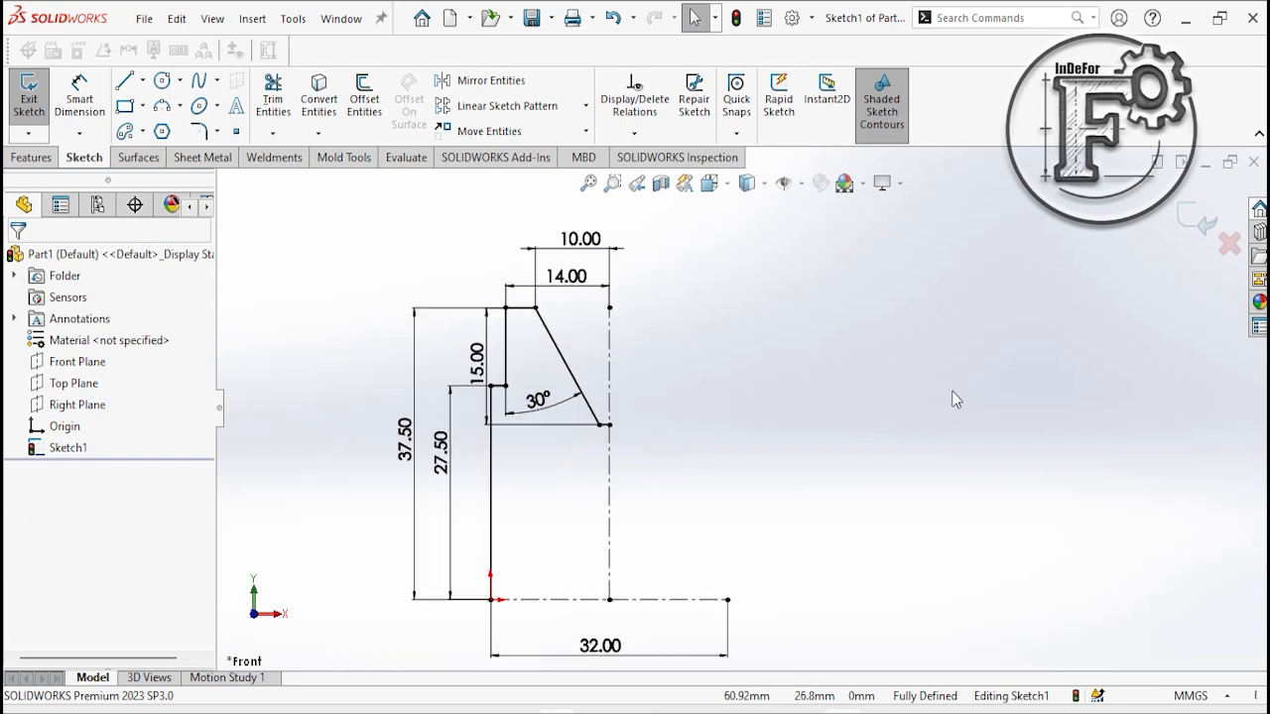
# Mirror all six solid lines of the half-profile about the vertical centerline, keeping the originals with Copy enabled.
pyautogui.click(491, 81)
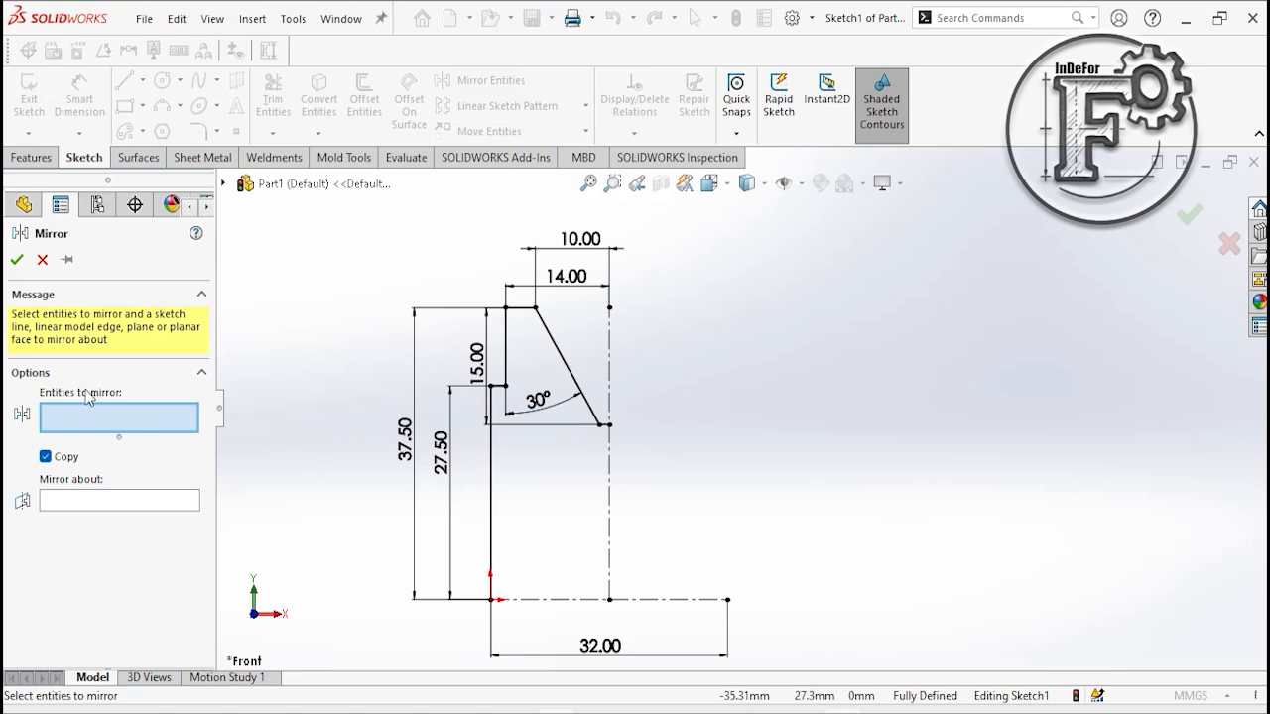
pyautogui.click(492, 501)
pyautogui.click(501, 387)
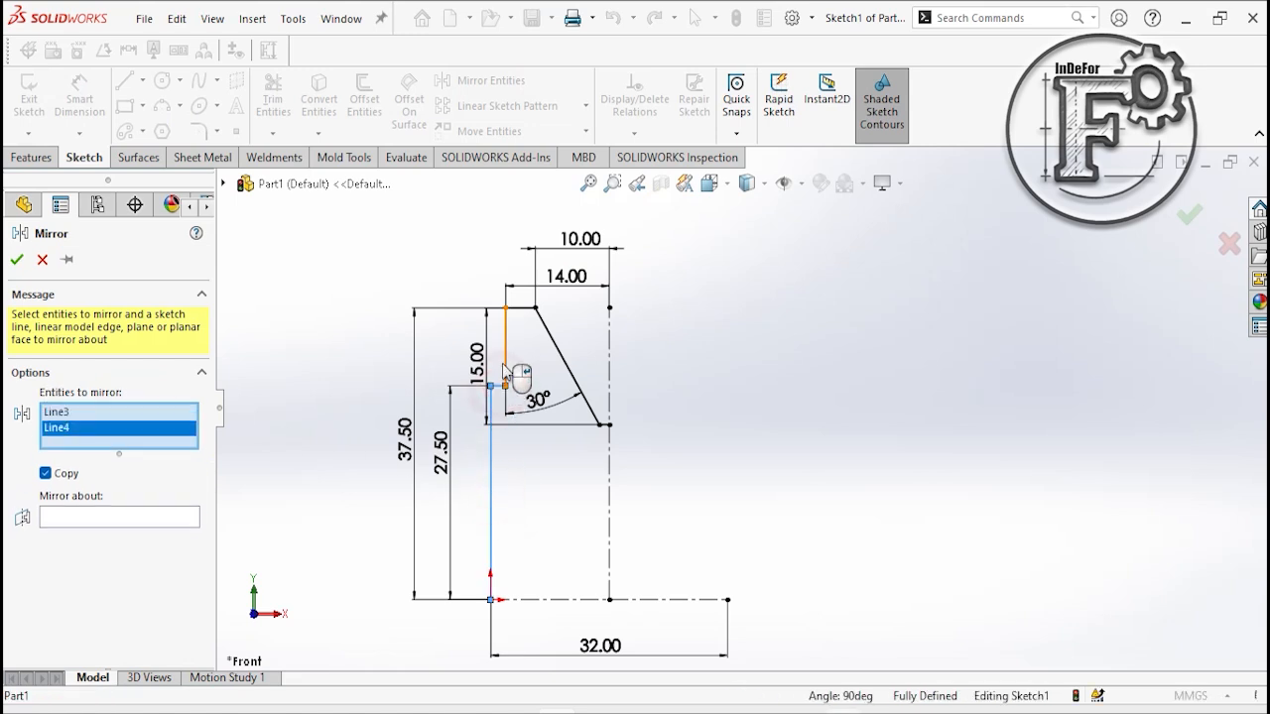
pyautogui.click(506, 359)
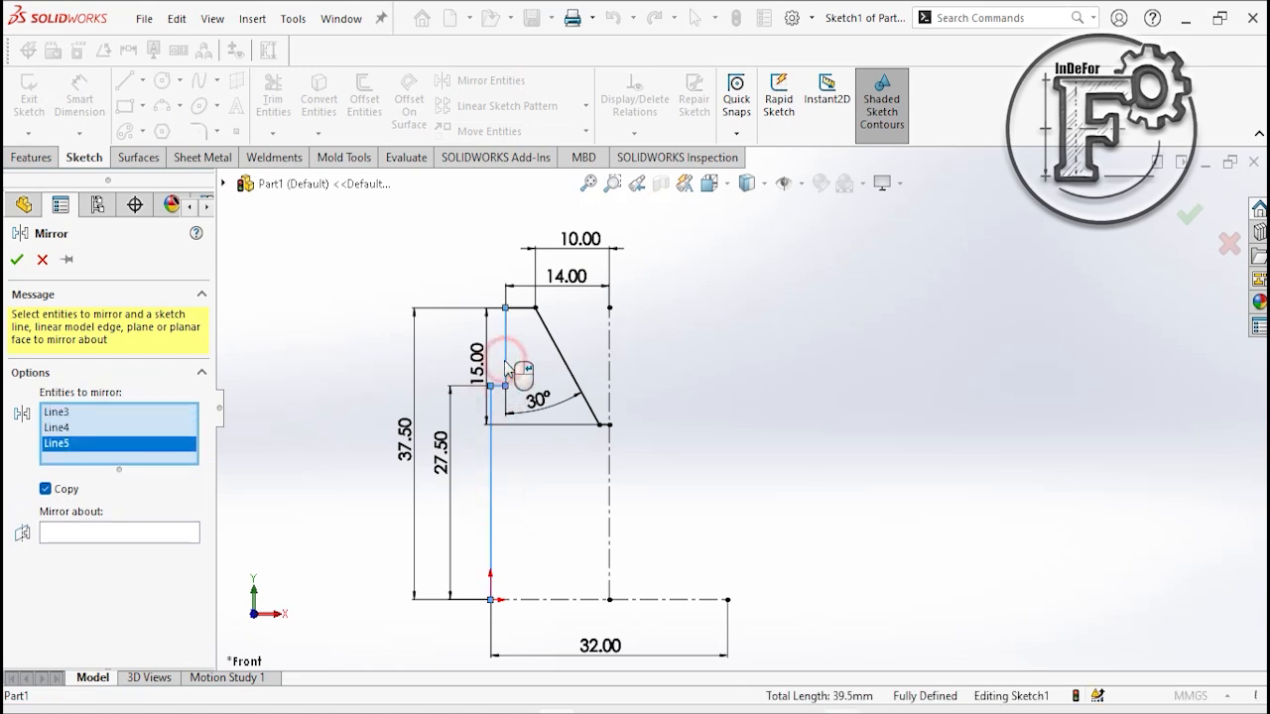
pyautogui.click(526, 309)
pyautogui.click(567, 363)
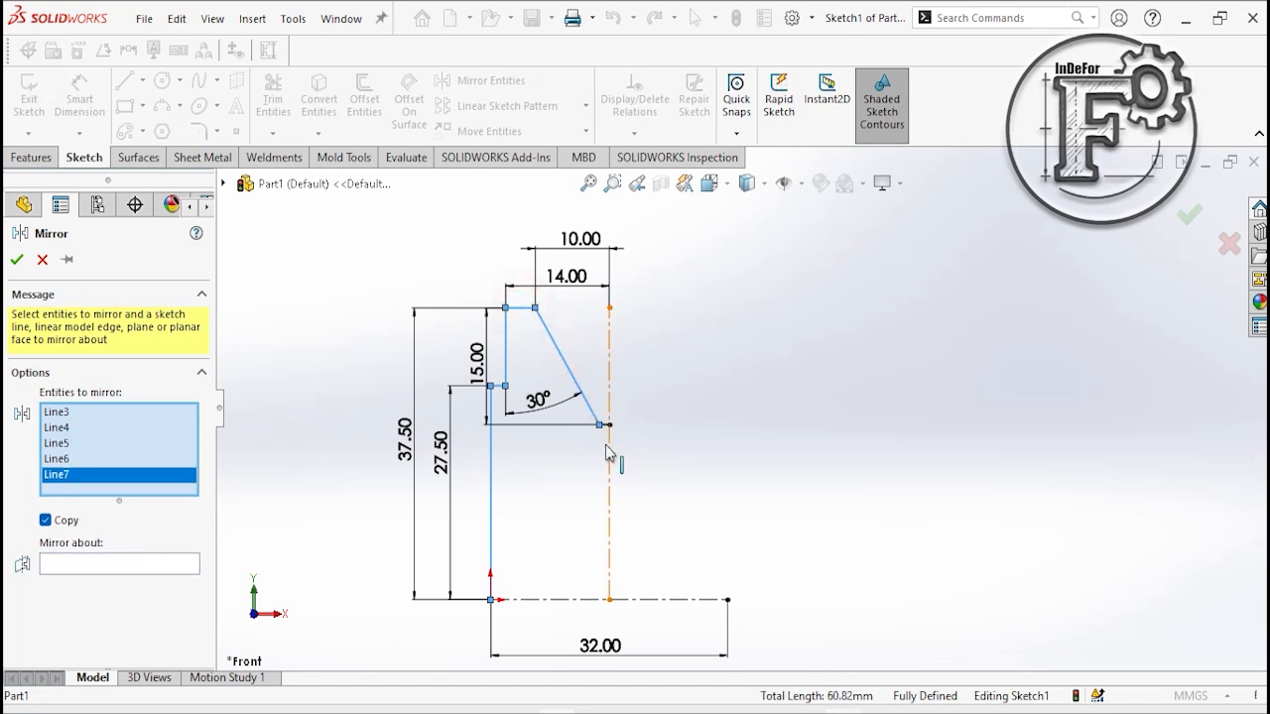
pyautogui.scroll(-2, 609, 452)
pyautogui.click(618, 414)
pyautogui.scroll(3, 701, 406)
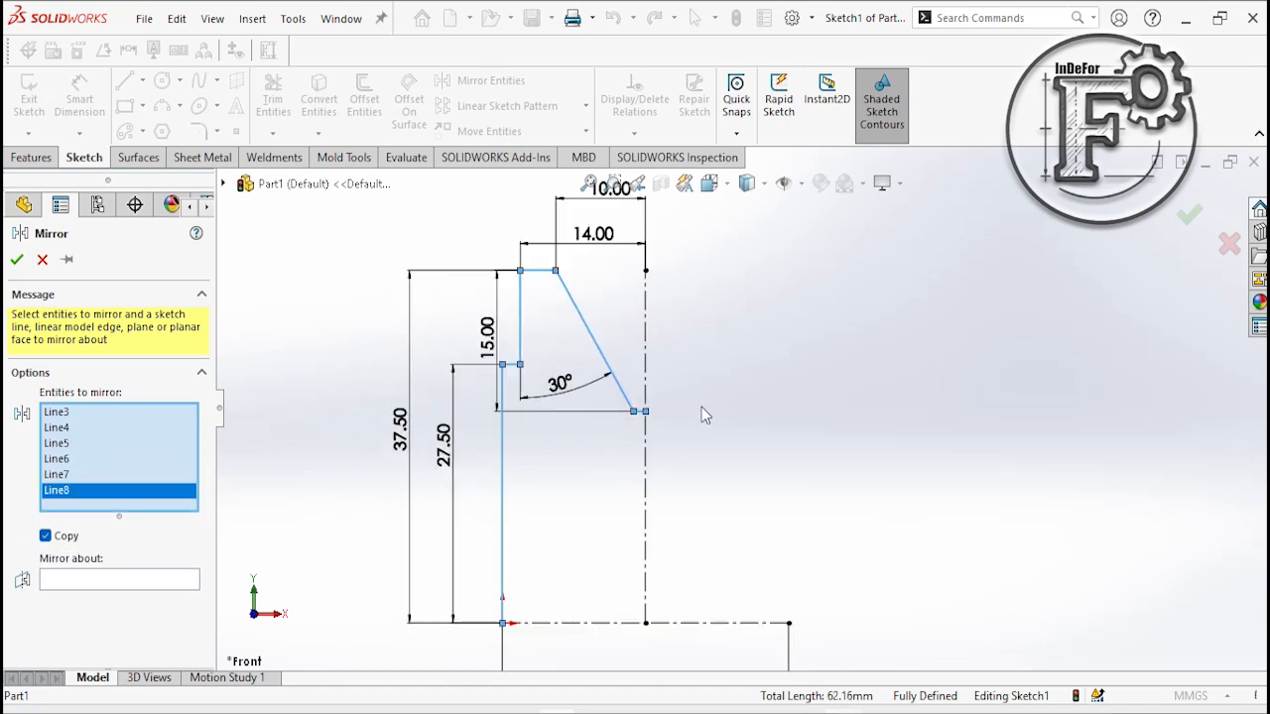
pyautogui.scroll(-1, 936, 413)
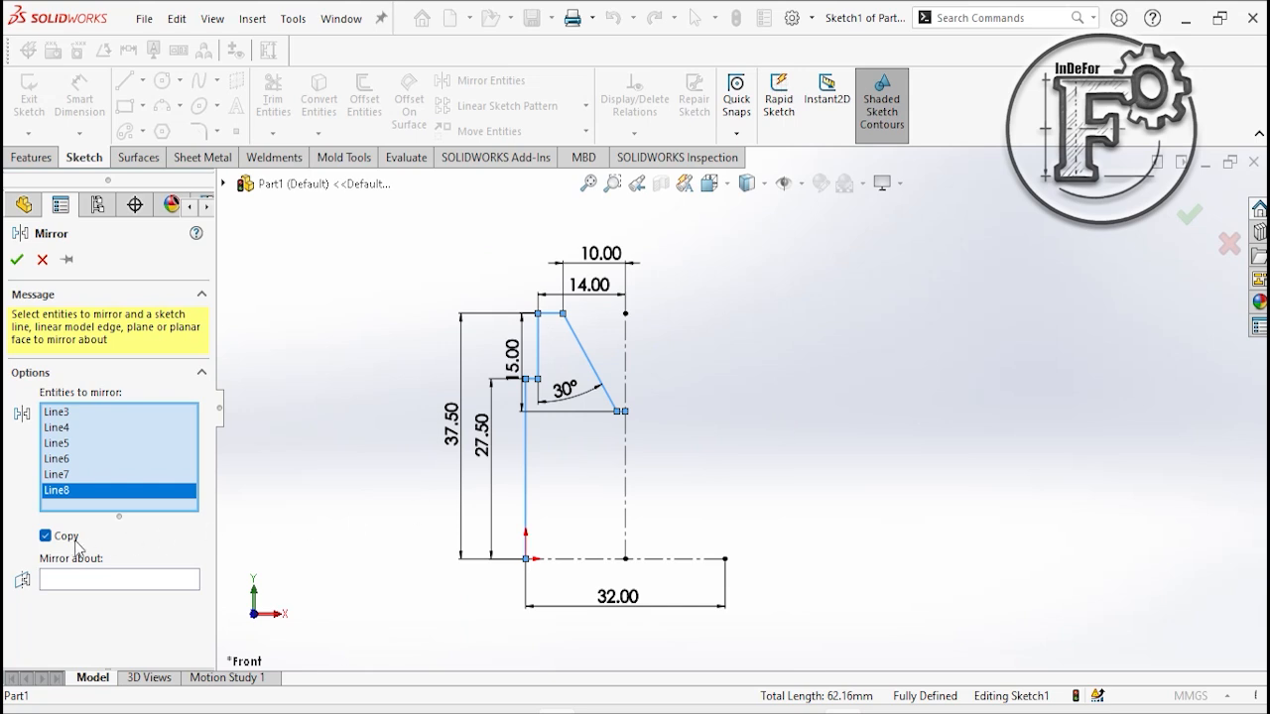
pyautogui.click(97, 581)
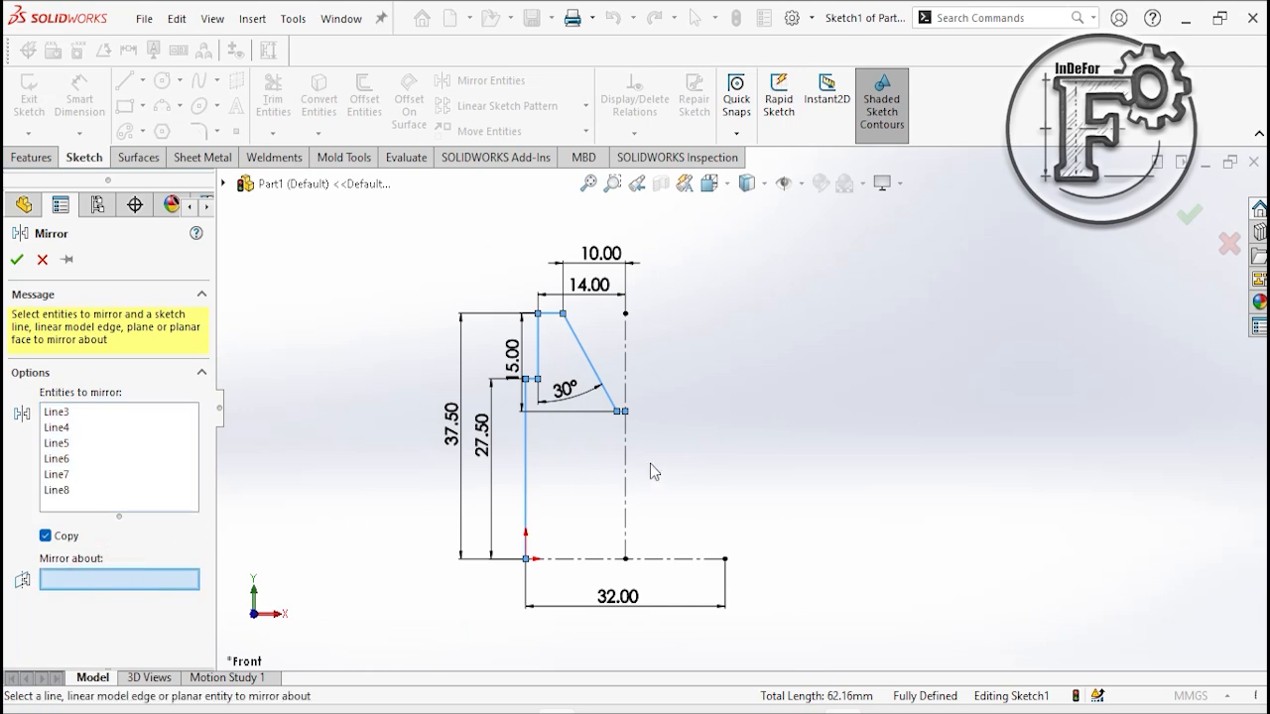
pyautogui.click(626, 476)
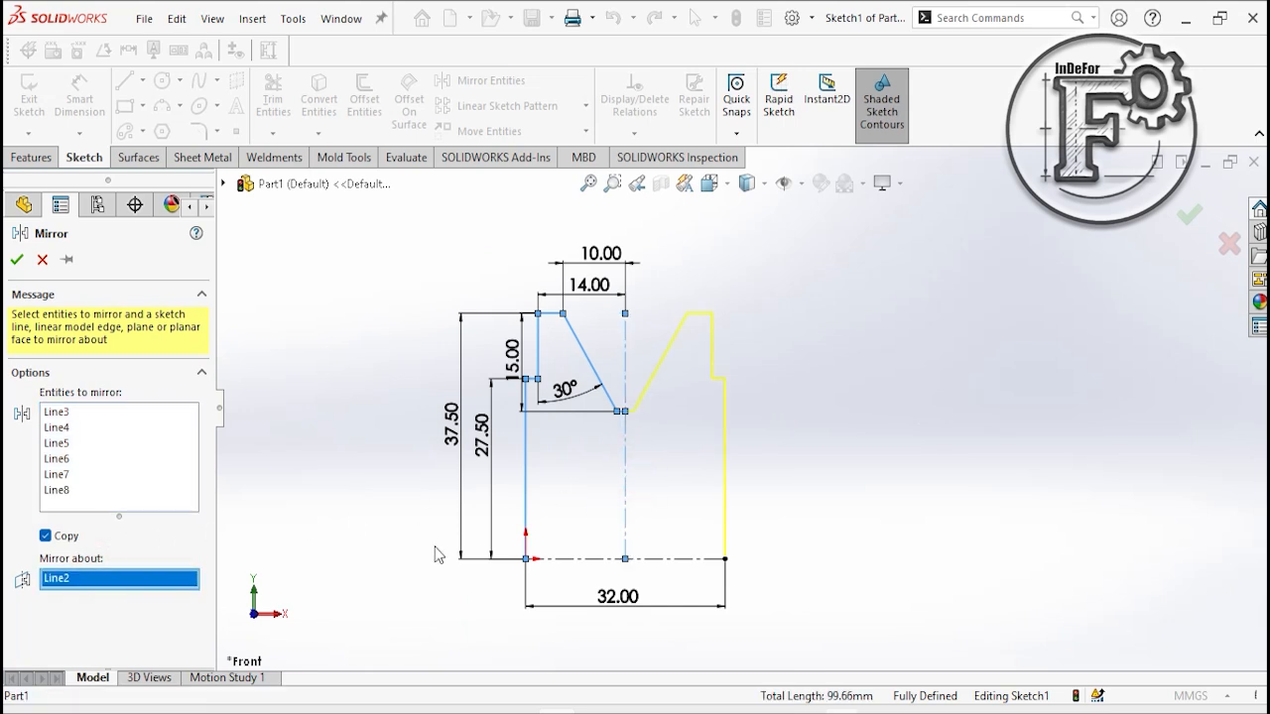
pyautogui.click(16, 261)
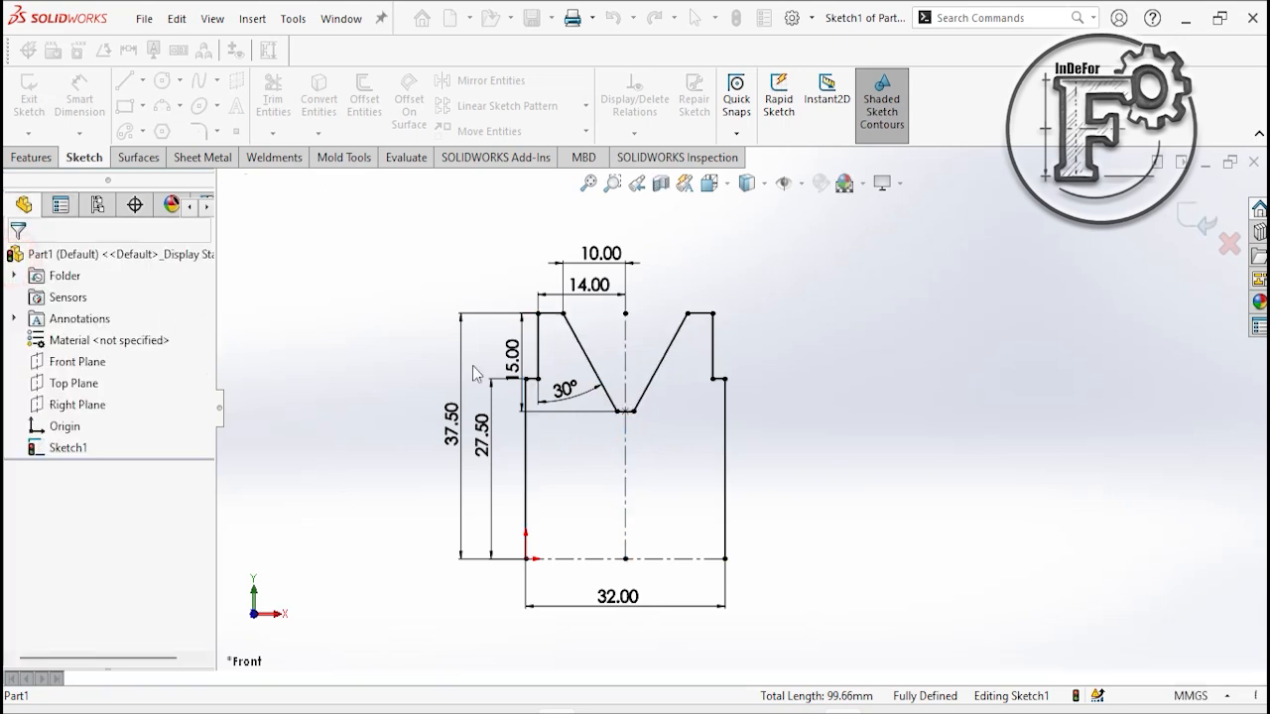
# Compare the full profile with the Exercise A10 PDF drawing and exit the sketch.
pyautogui.scroll(1, 852, 408)
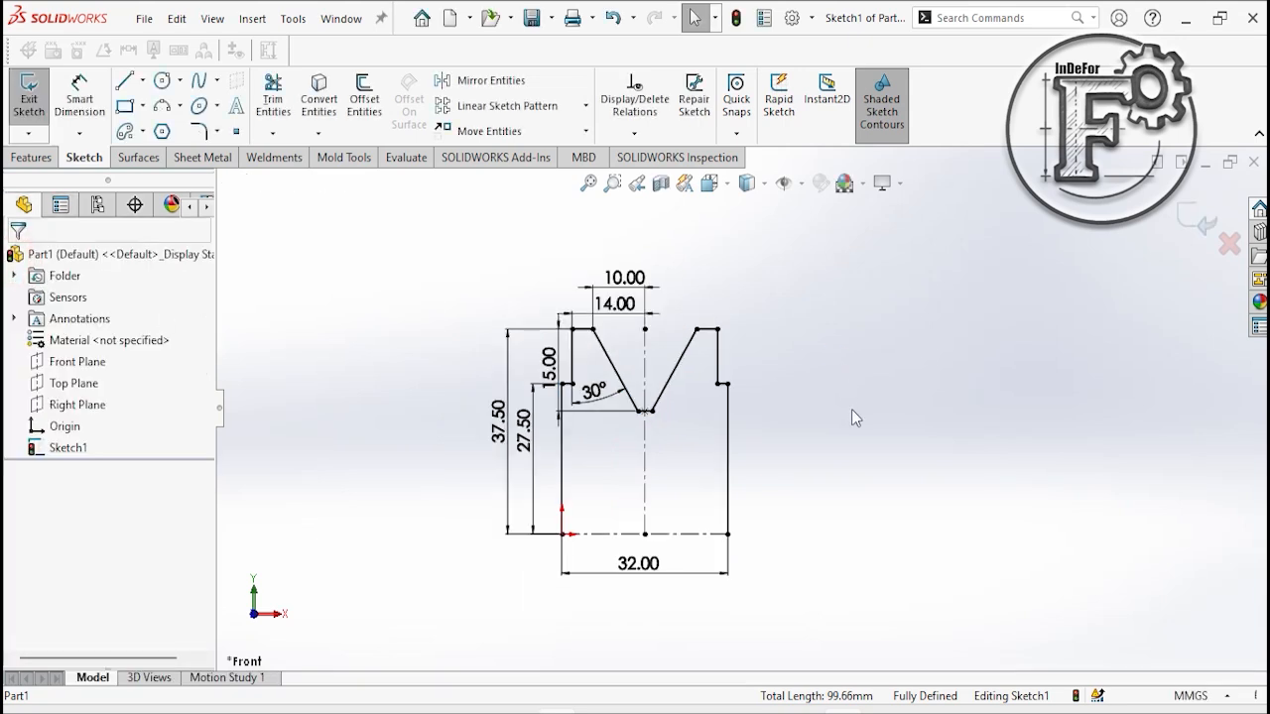
pyautogui.scroll(-1, 851, 409)
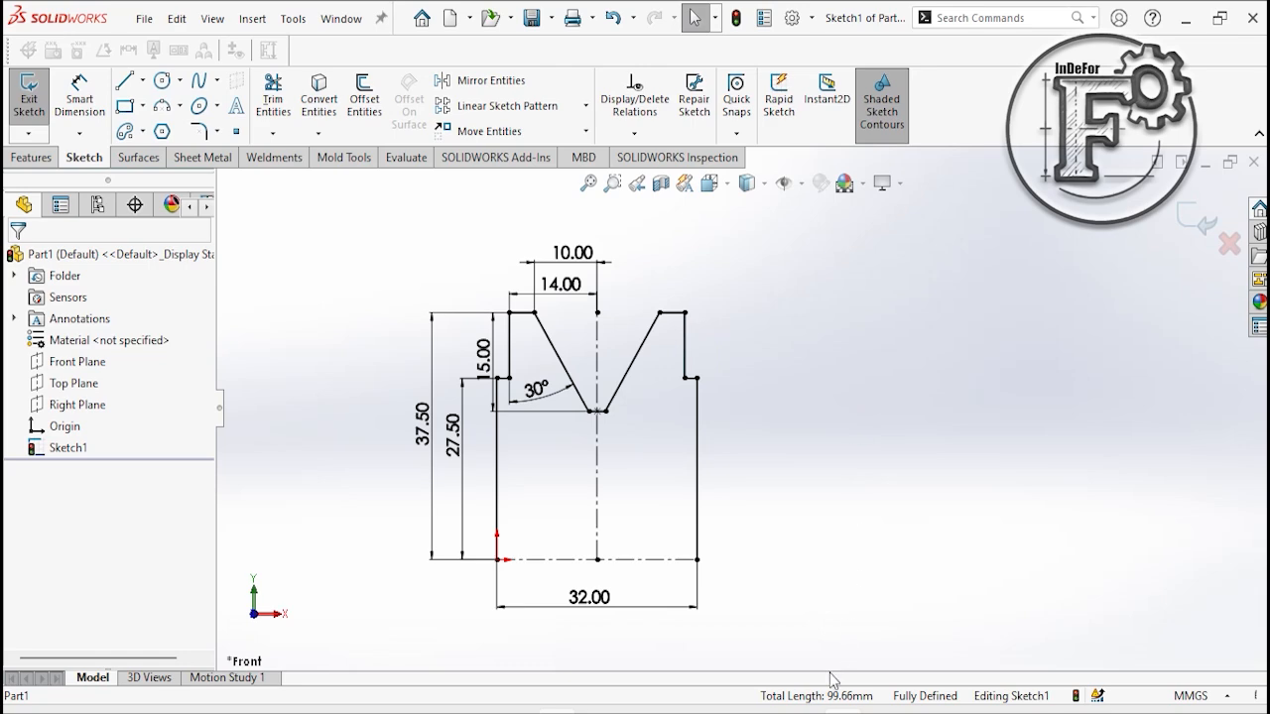
pyautogui.click(801, 712)
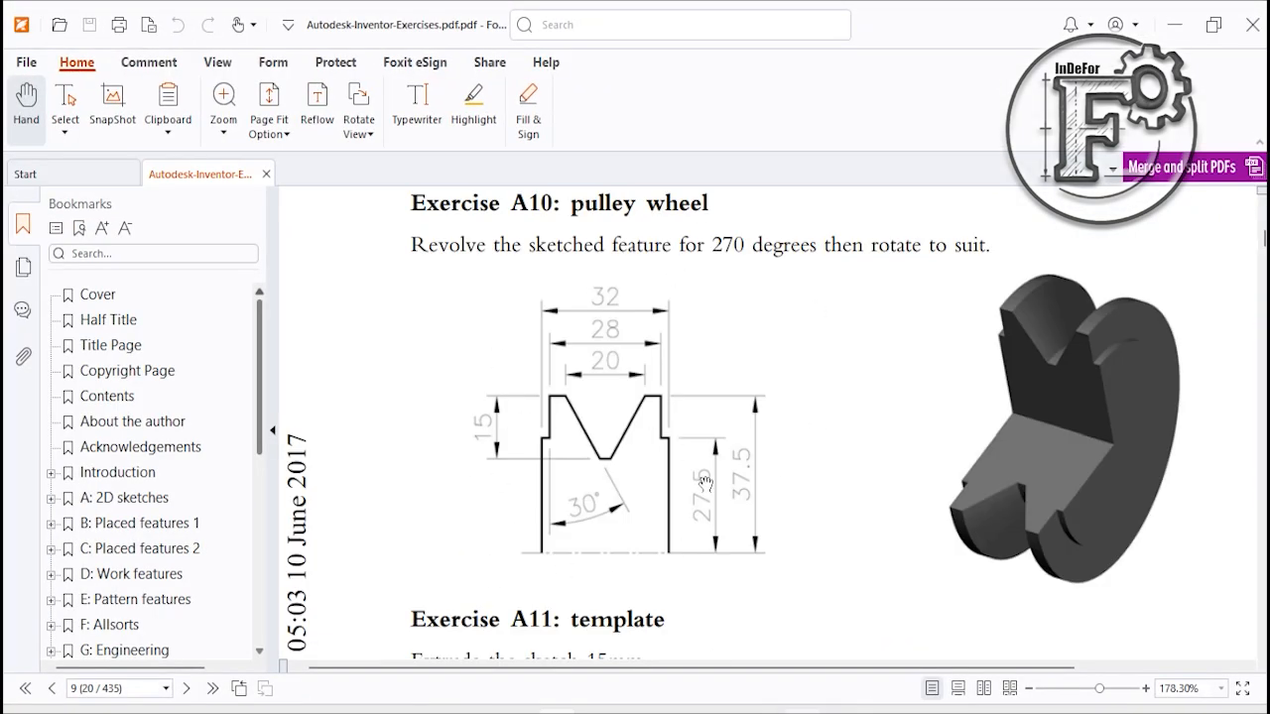
pyautogui.click(802, 711)
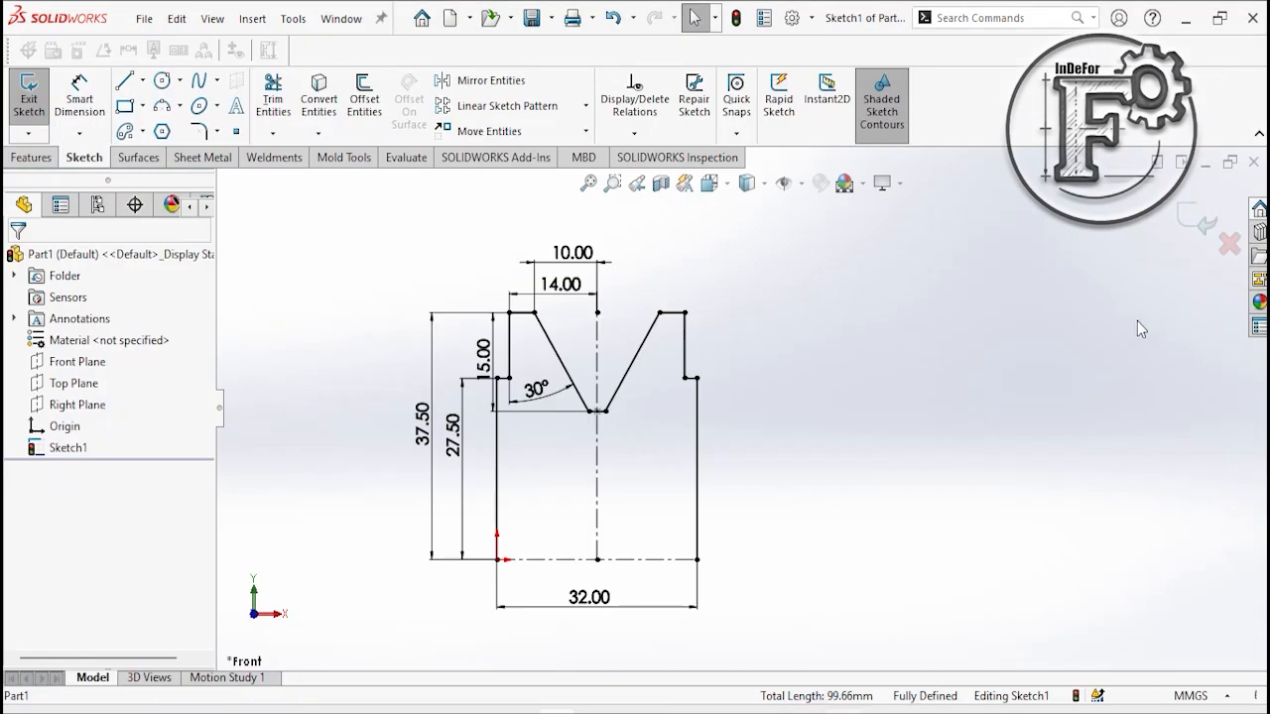
pyautogui.click(1204, 223)
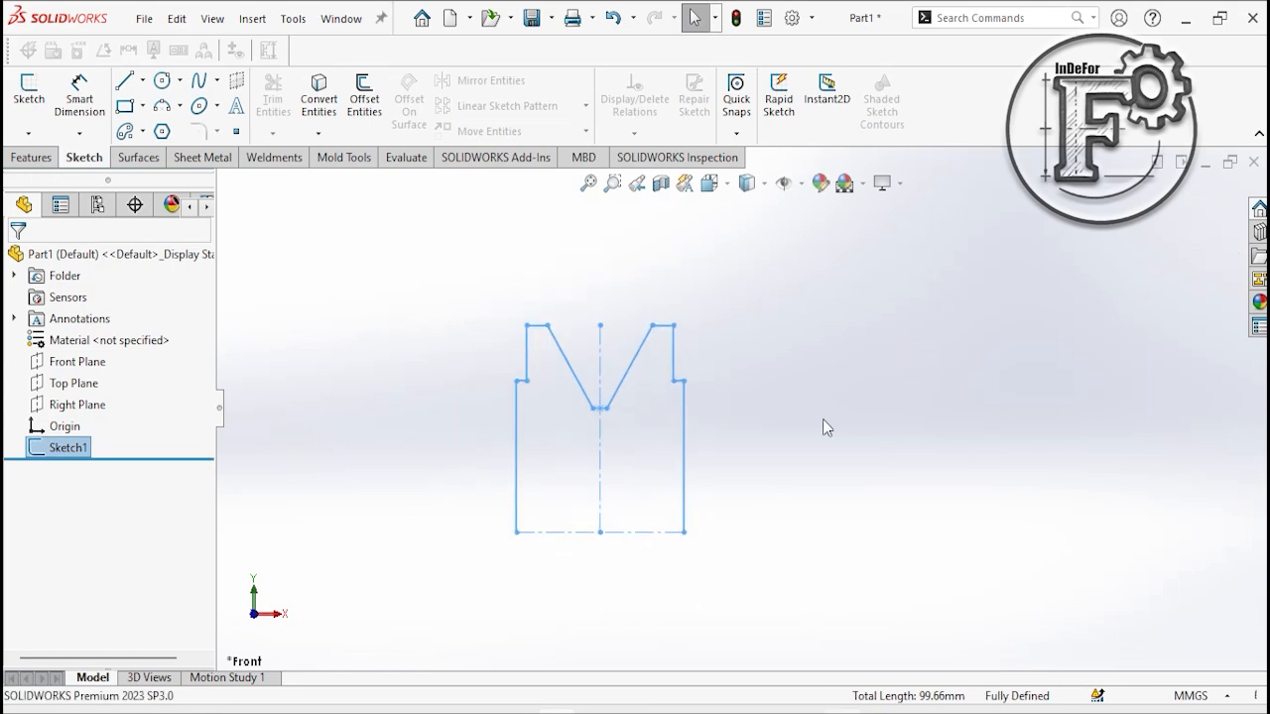
# Start a Revolved Boss/Base of the profile, let the open sketch be closed automatically, and set the horizontal base centerline as the axis.
pyautogui.click(31, 158)
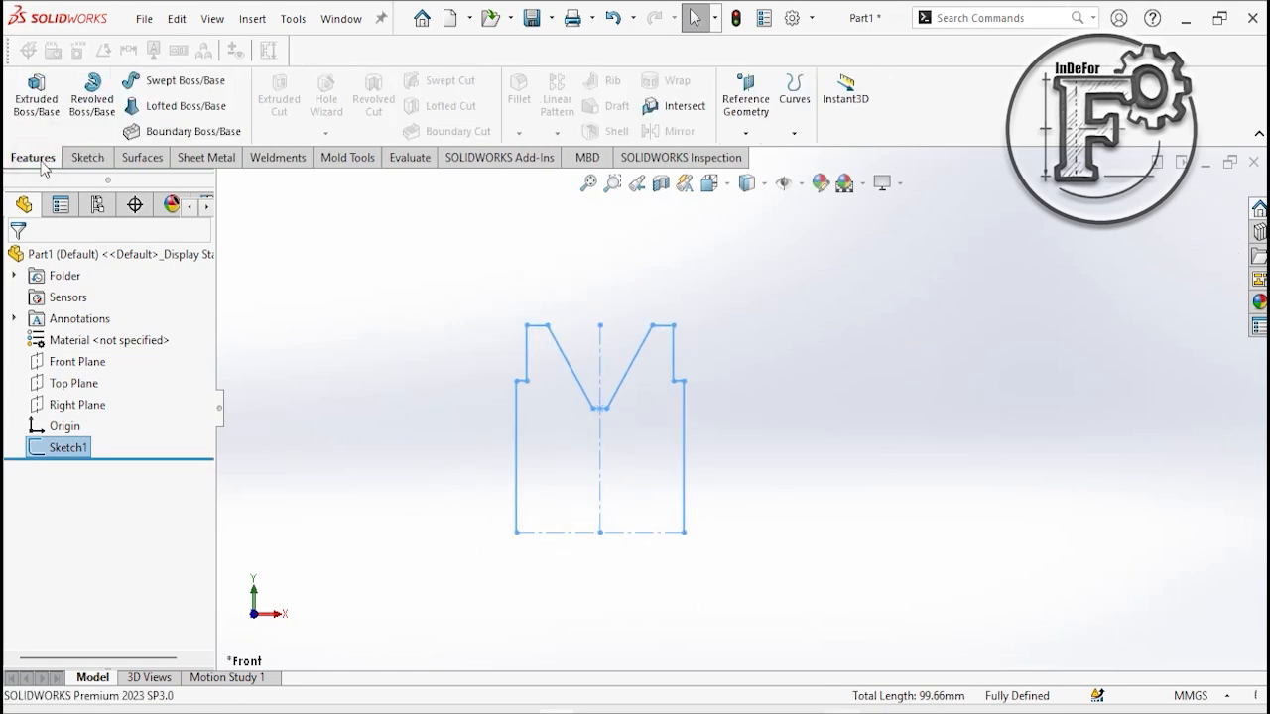
pyautogui.click(92, 96)
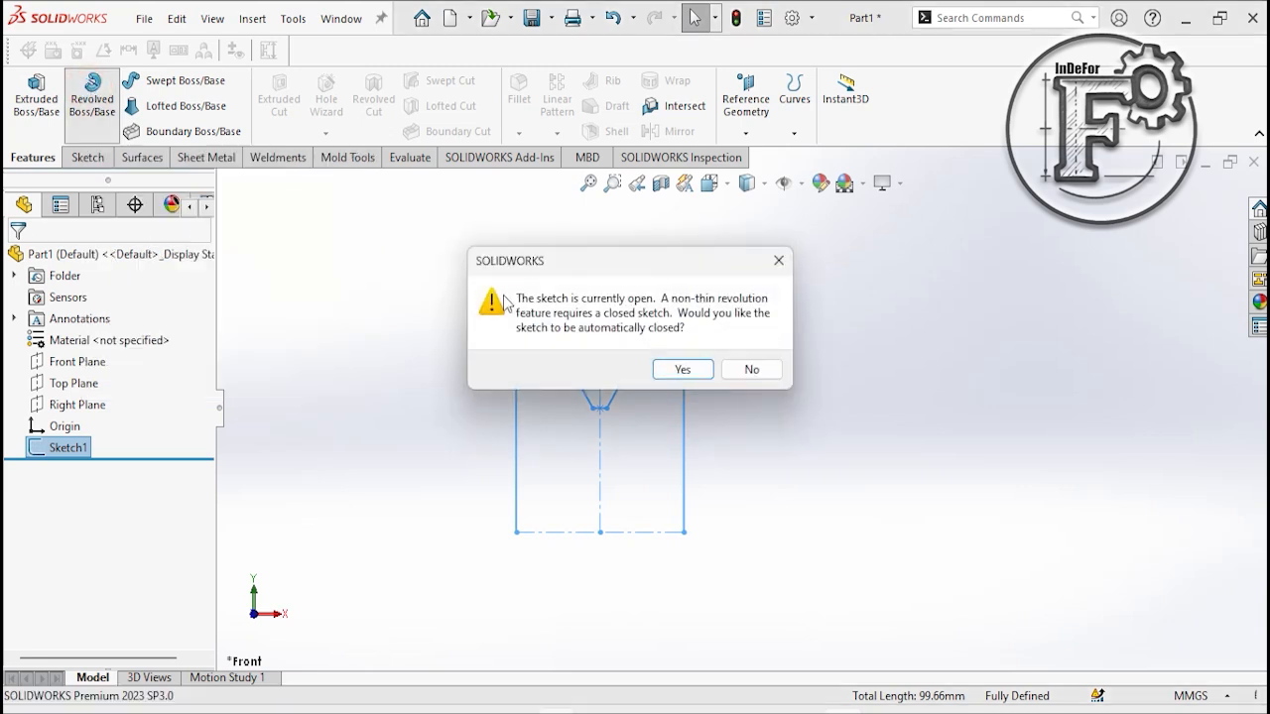
pyautogui.click(699, 373)
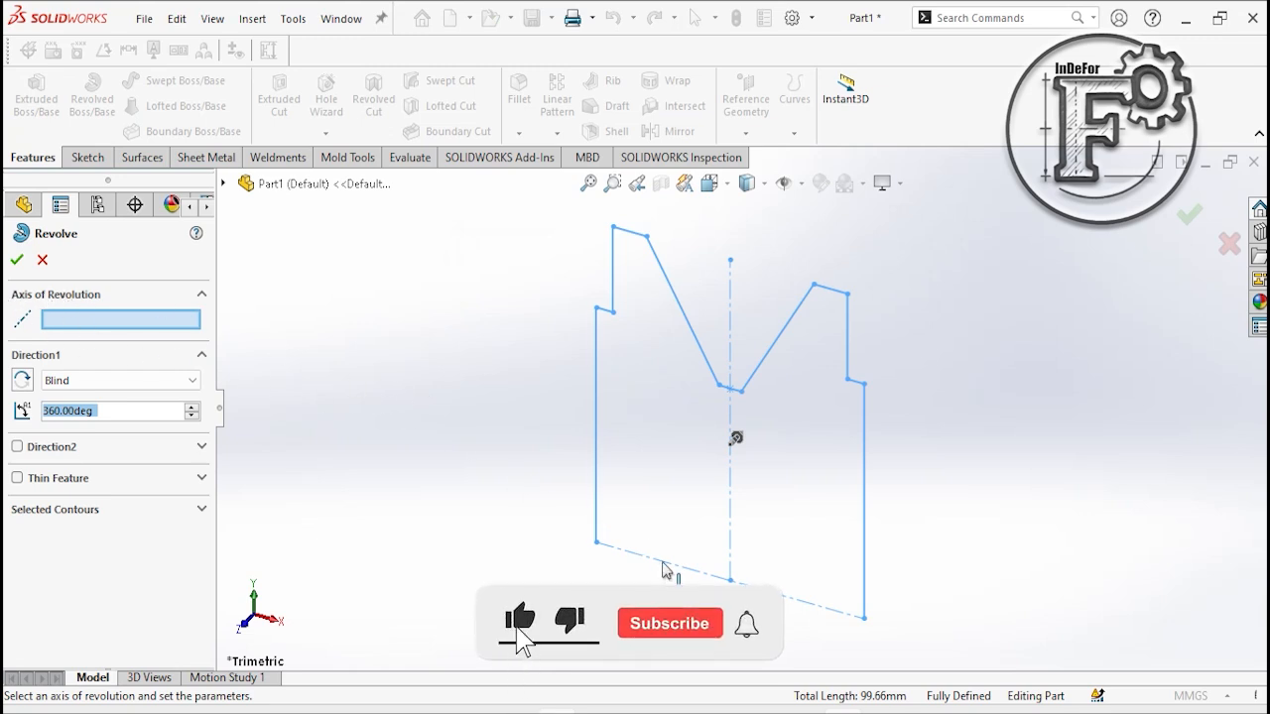
pyautogui.click(650, 560)
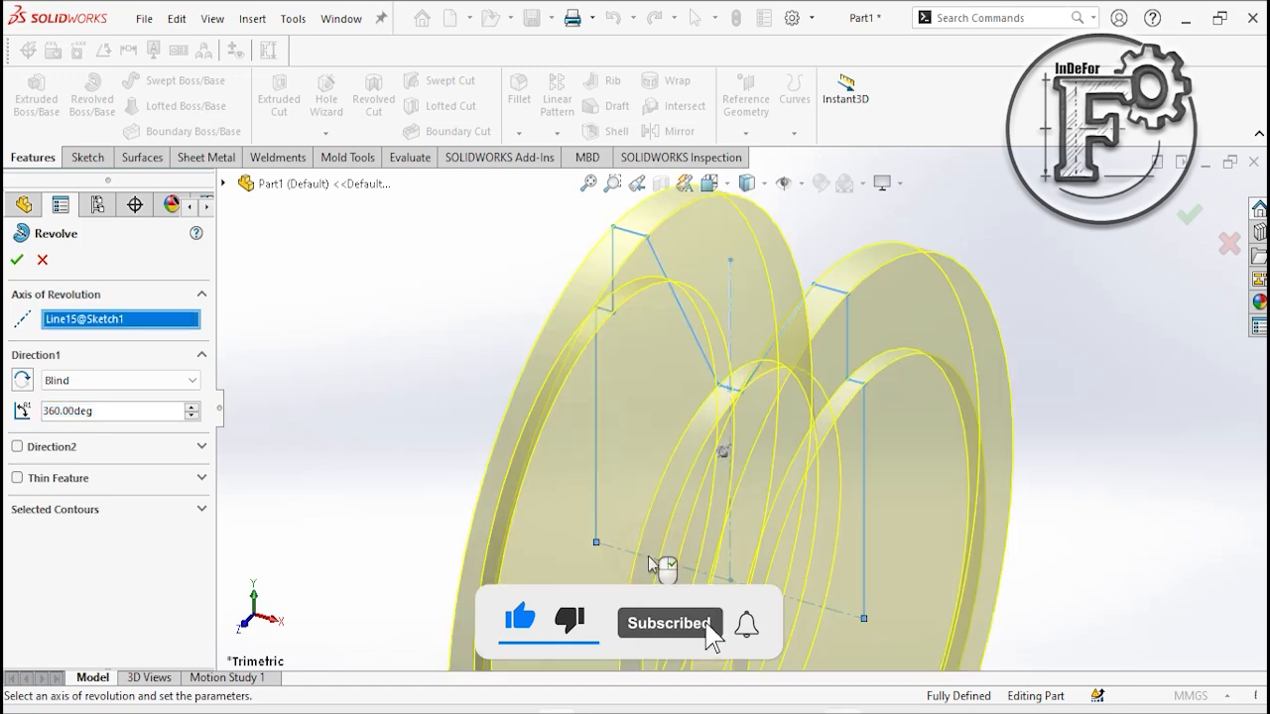
pyautogui.scroll(5, 751, 539)
pyautogui.scroll(-3, 985, 530)
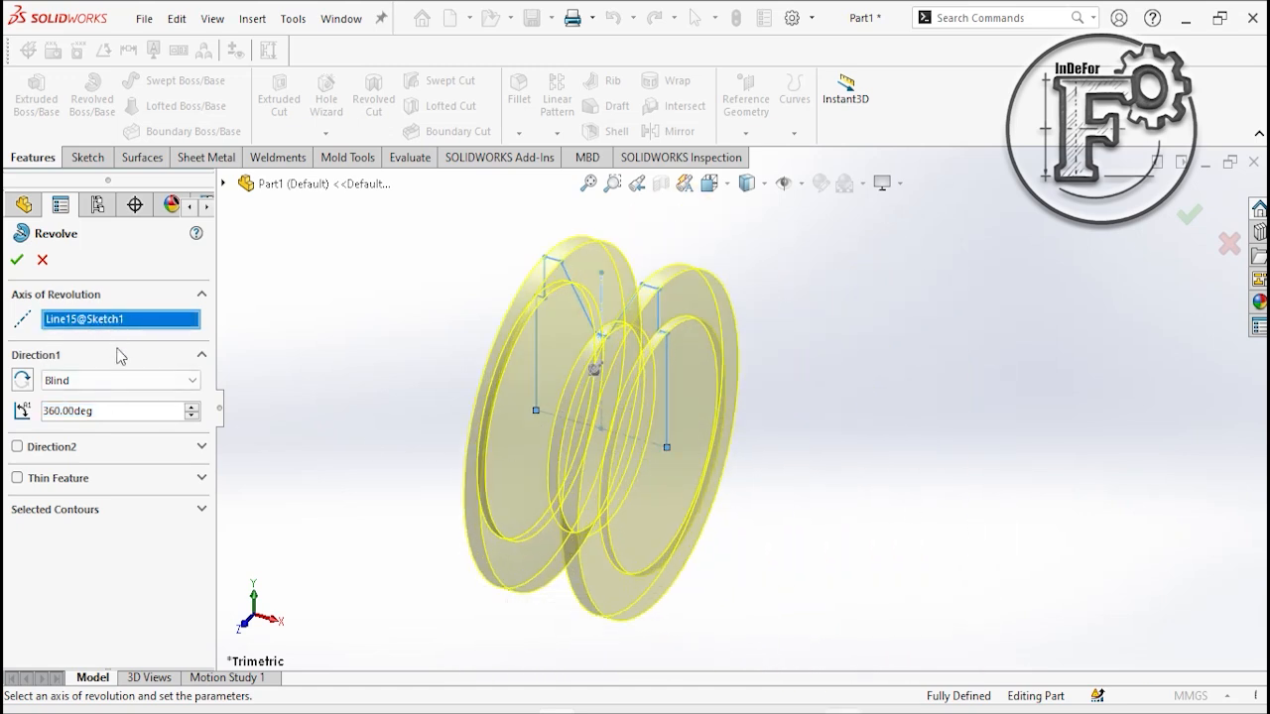
# Try the Mid Plane type for the revolve direction and set it back to Blind.
pyautogui.click(194, 385)
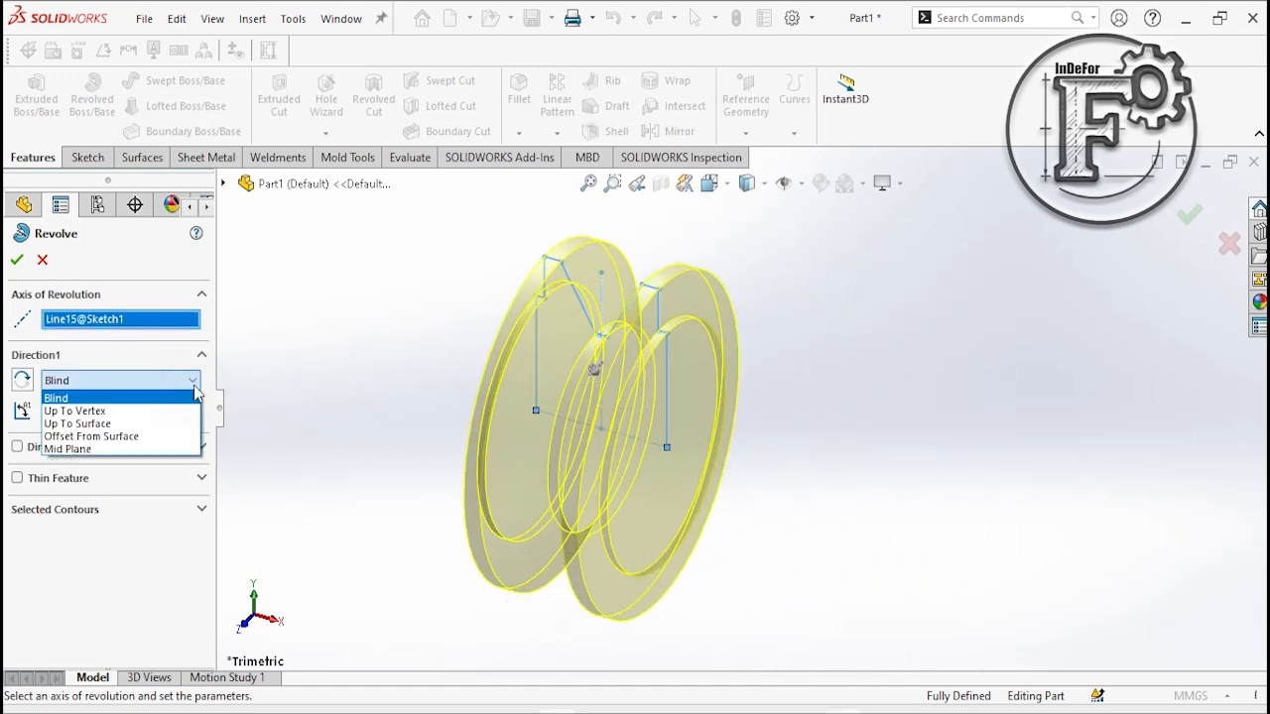
pyautogui.click(123, 448)
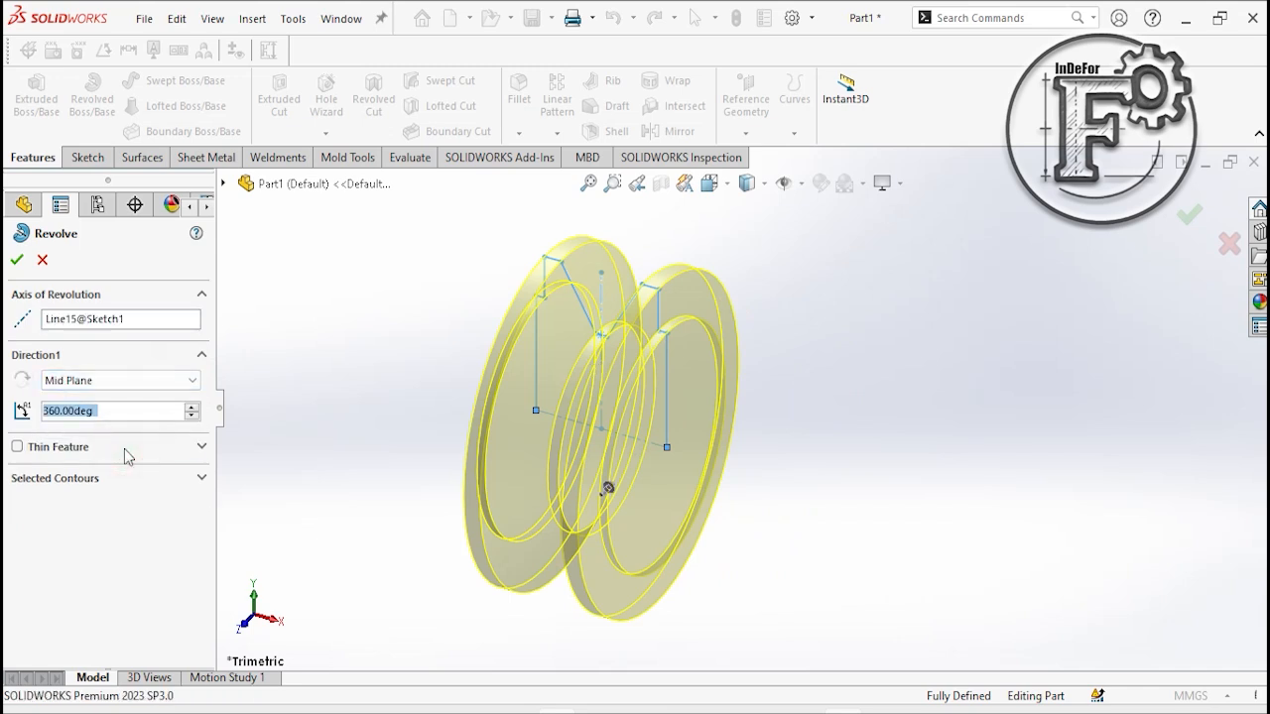
pyautogui.click(192, 381)
pyautogui.click(45, 397)
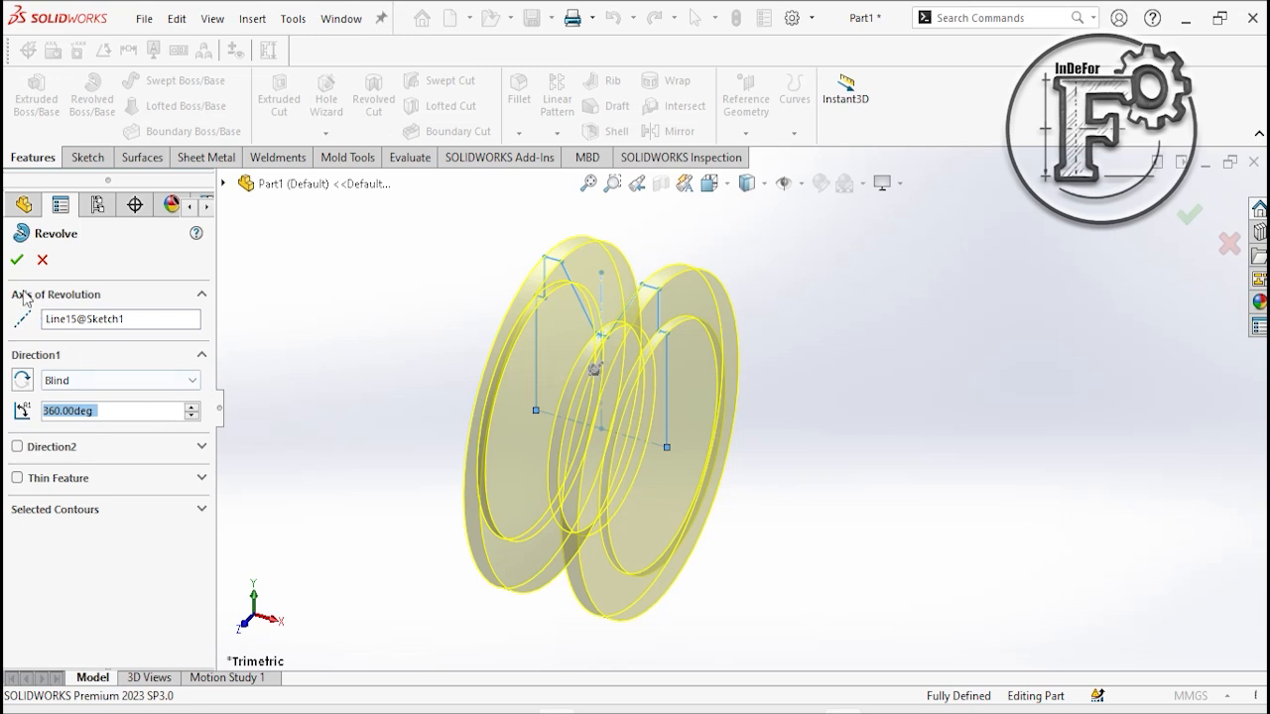
# Accept the Blind 360° revolve and inspect the resulting pulley wheel.
pyautogui.click(10, 263)
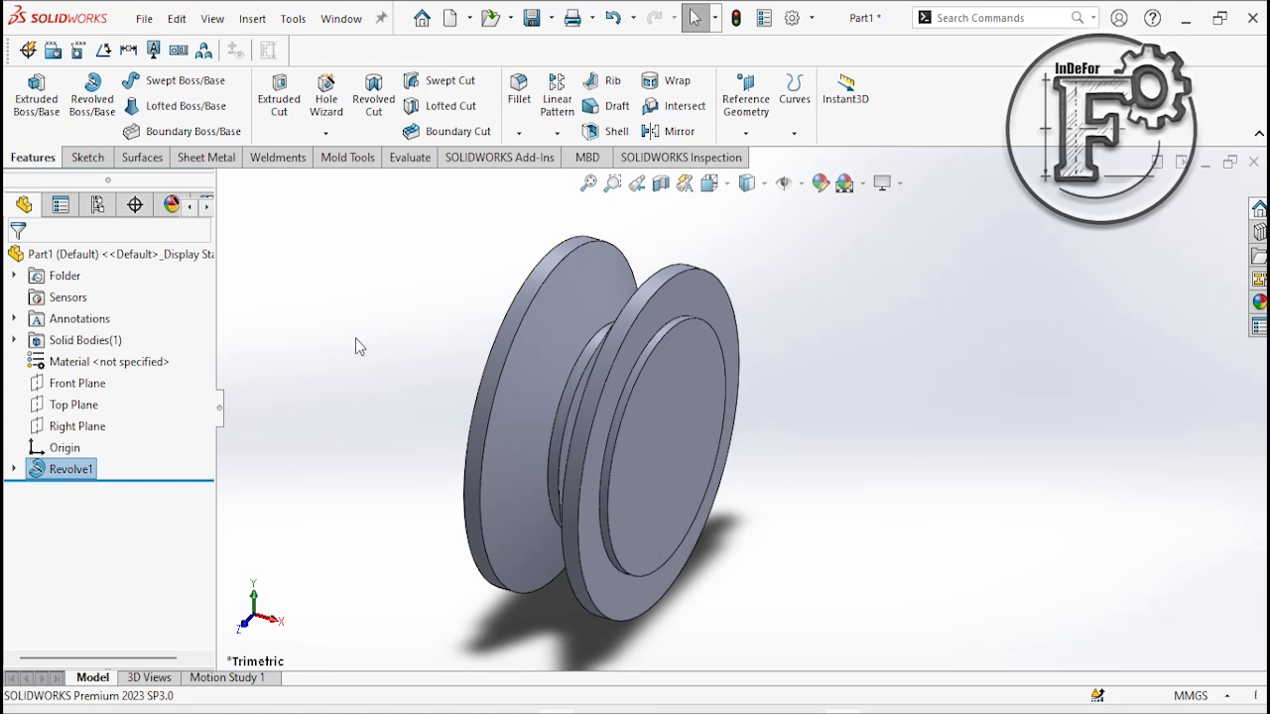
pyautogui.moveTo(359, 345)
pyautogui.mouseDown(button='middle')
pyautogui.moveTo(414, 374)
pyautogui.moveTo(329, 343)
pyautogui.moveTo(440, 360)
pyautogui.moveTo(355, 334)
pyautogui.moveTo(387, 357)
pyautogui.moveTo(355, 322)
pyautogui.mouseUp(button='middle')
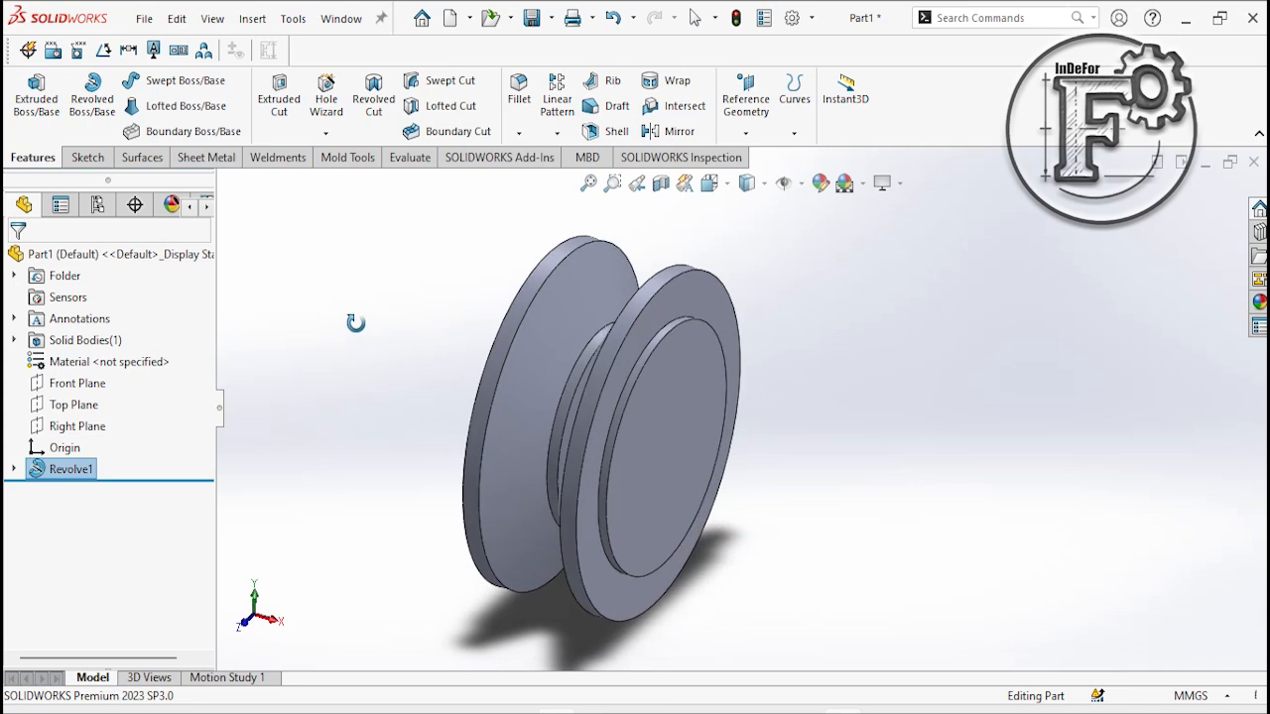
pyautogui.press('Escape')
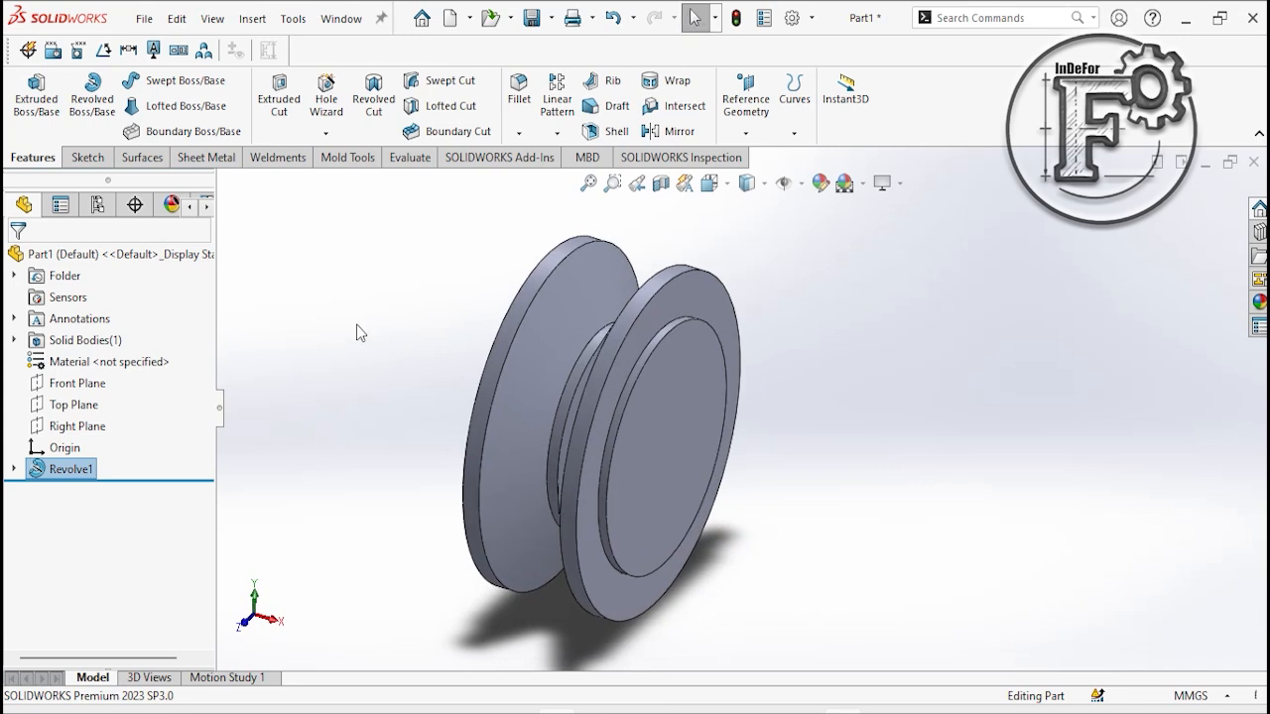
# Edit the revolve feature to a 180° angle, accept the change and inspect the resulting half wheel.
pyautogui.rightClick(75, 468)
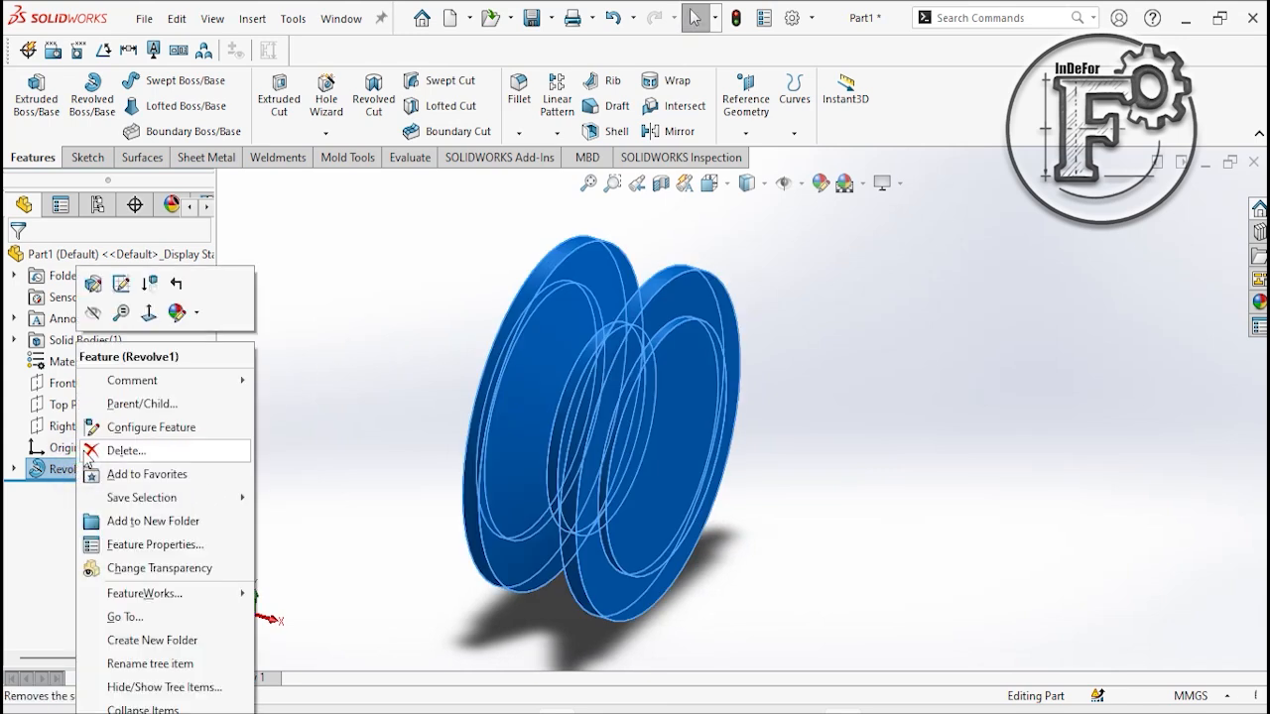
pyautogui.click(93, 285)
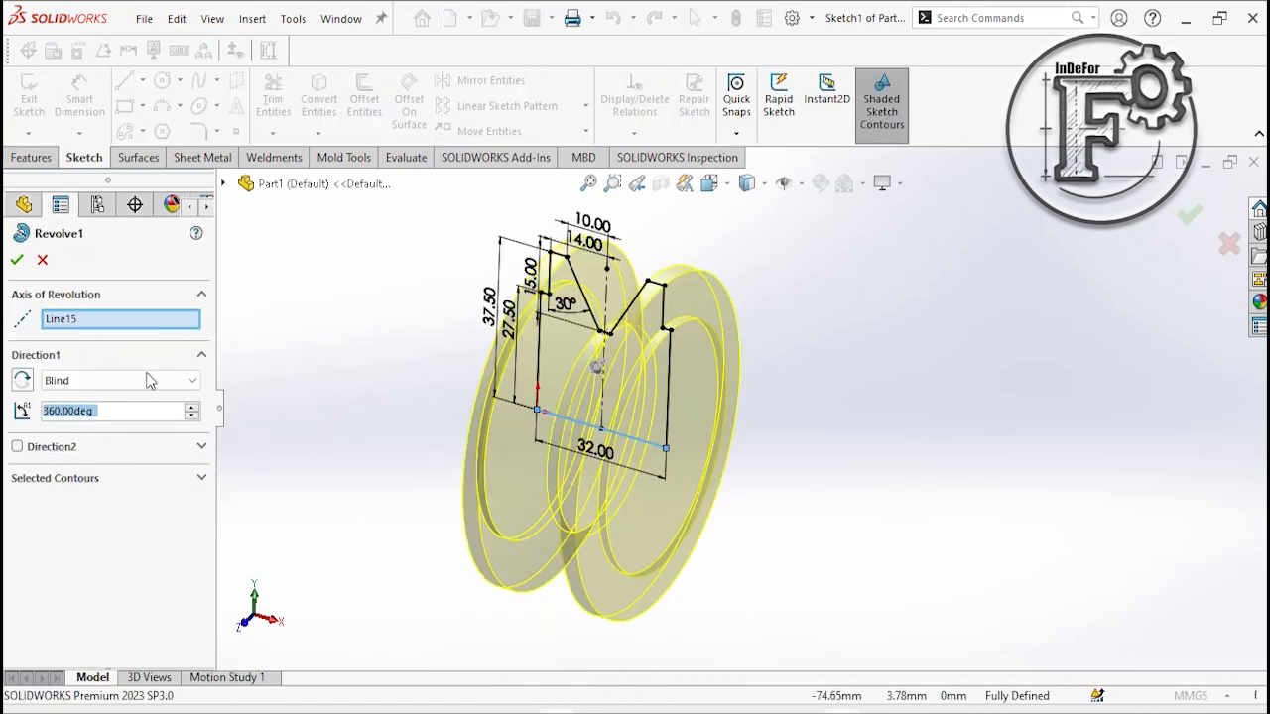
pyautogui.click(115, 409)
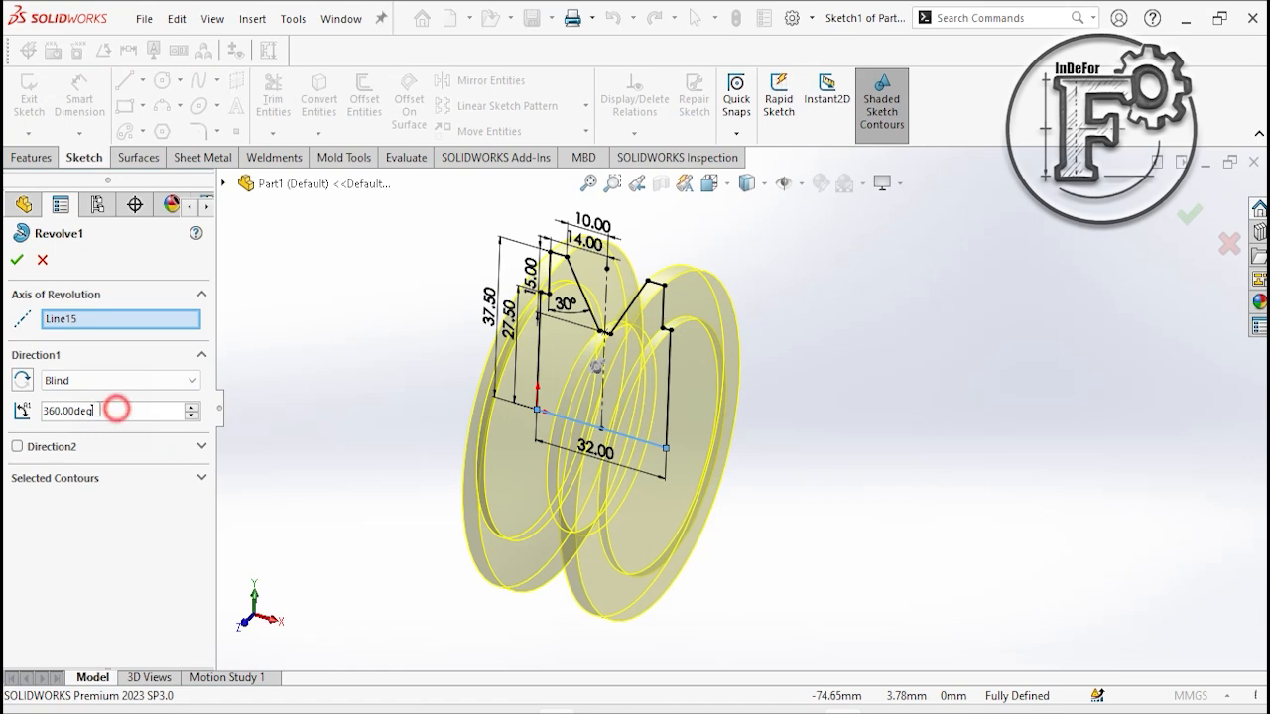
pyautogui.moveTo(115, 410); pyautogui.dragTo(44, 407)
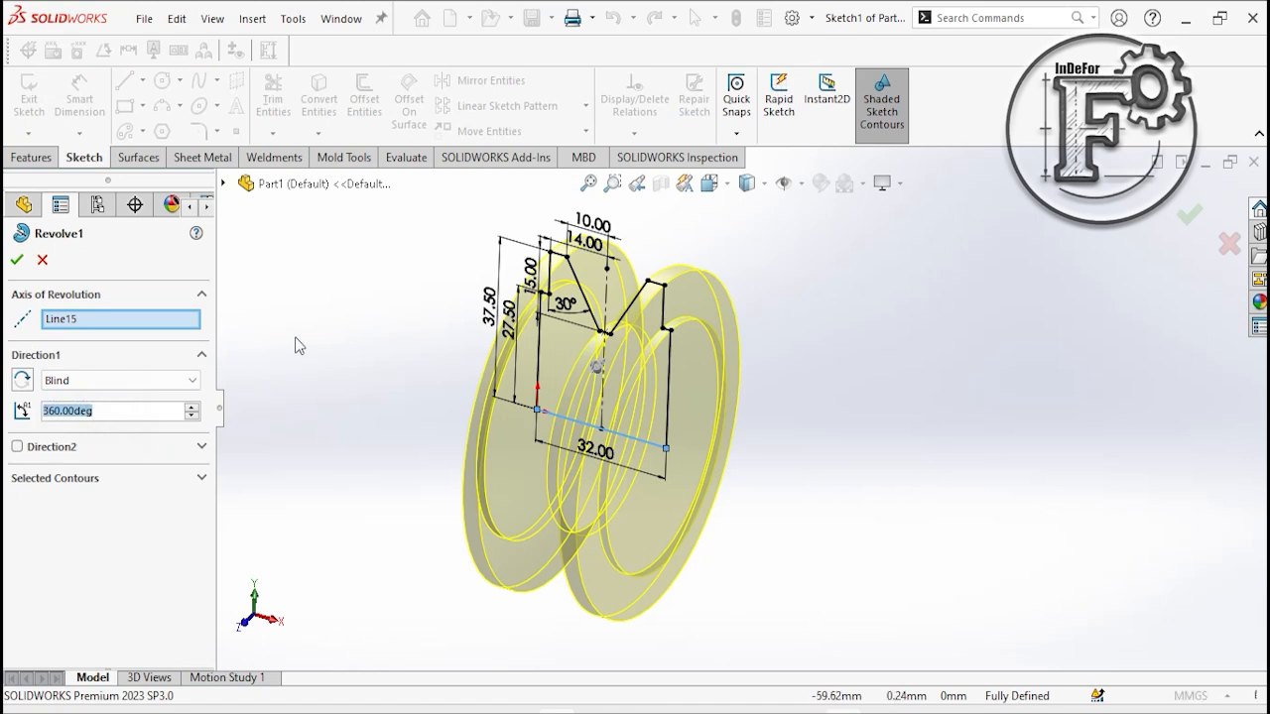
pyautogui.write('180')
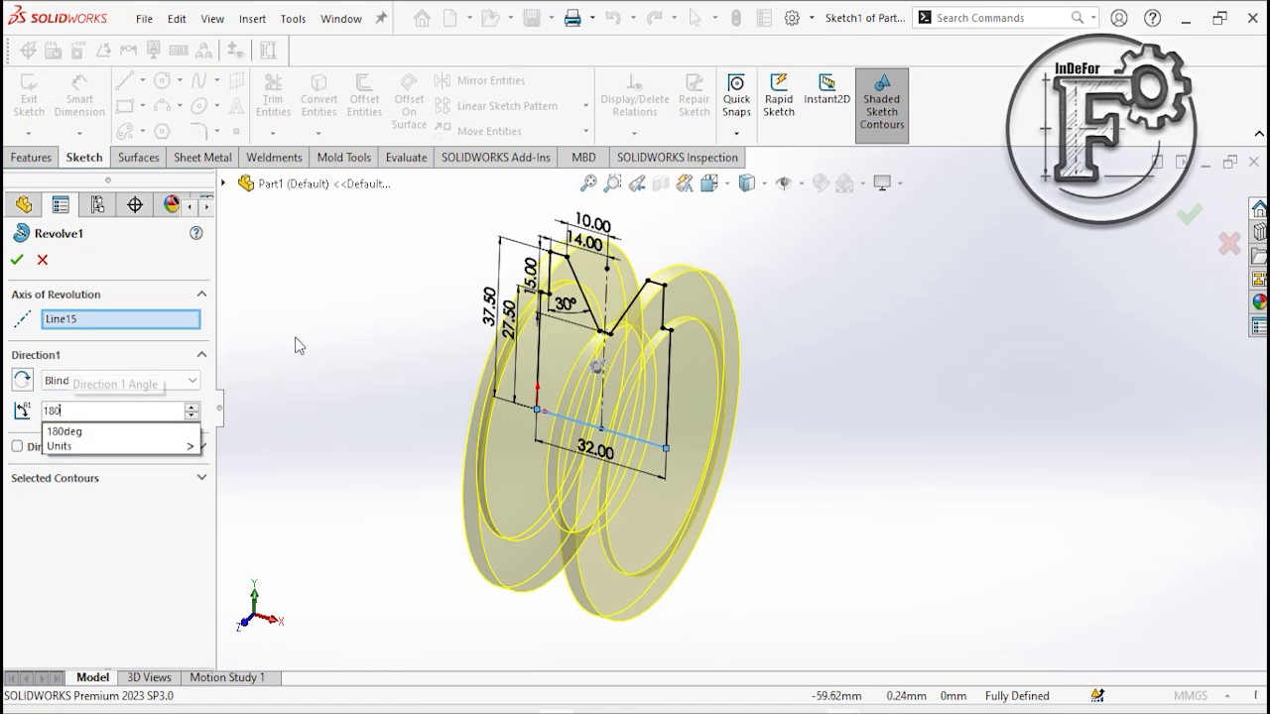
pyautogui.press('Return')
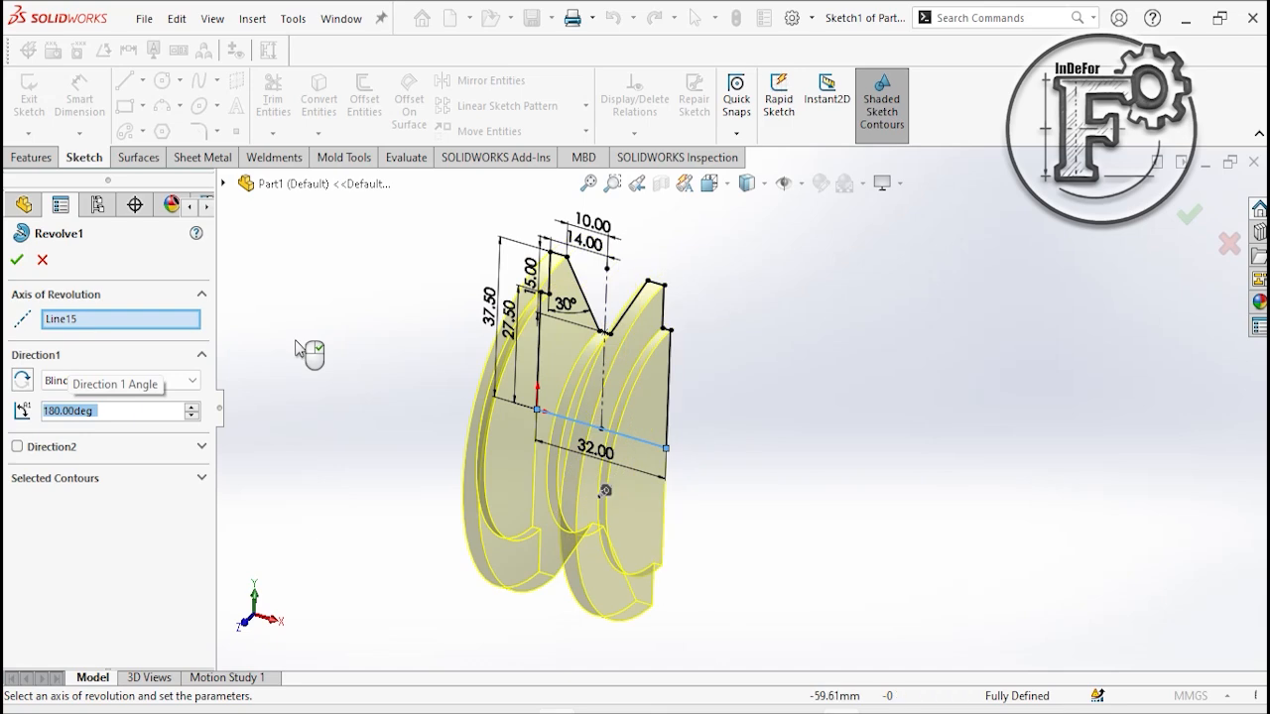
pyautogui.click(17, 261)
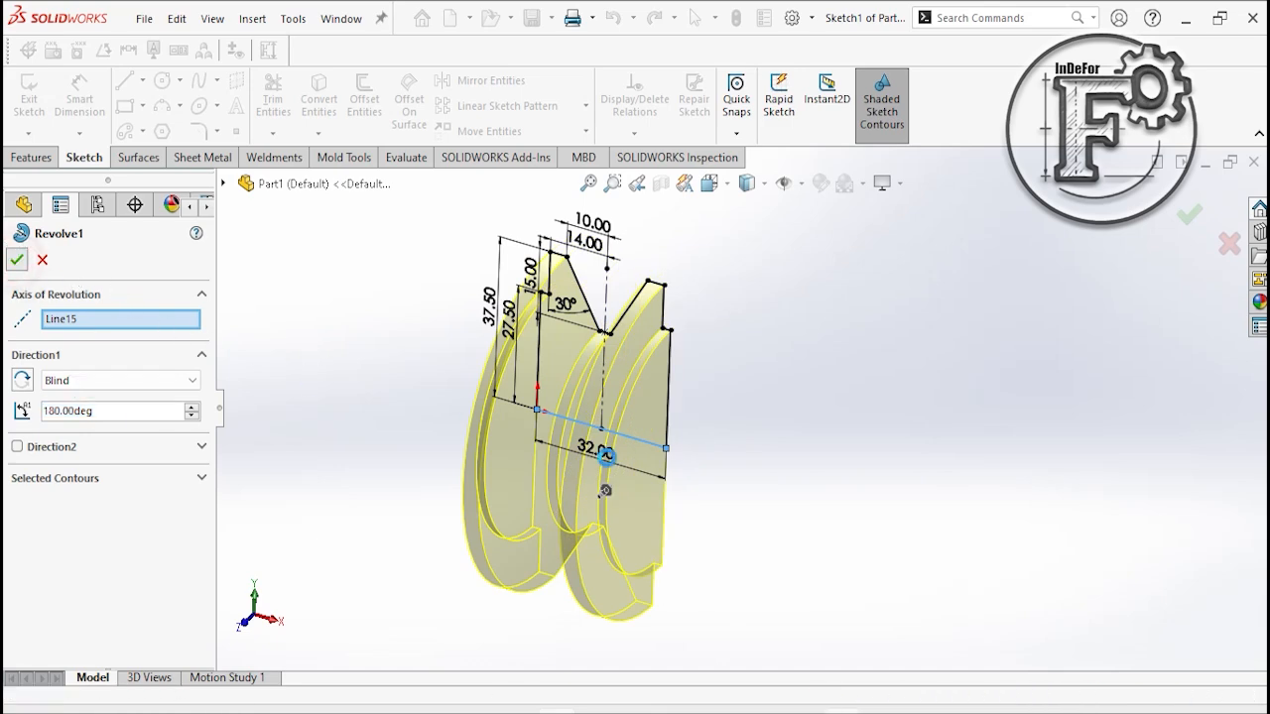
pyautogui.moveTo(813, 505); pyautogui.dragTo(854, 516, button='middle')
# Edit the revolve feature again, setting its angle to 270° and reversing the direction of revolution.
pyautogui.rightClick(89, 468)
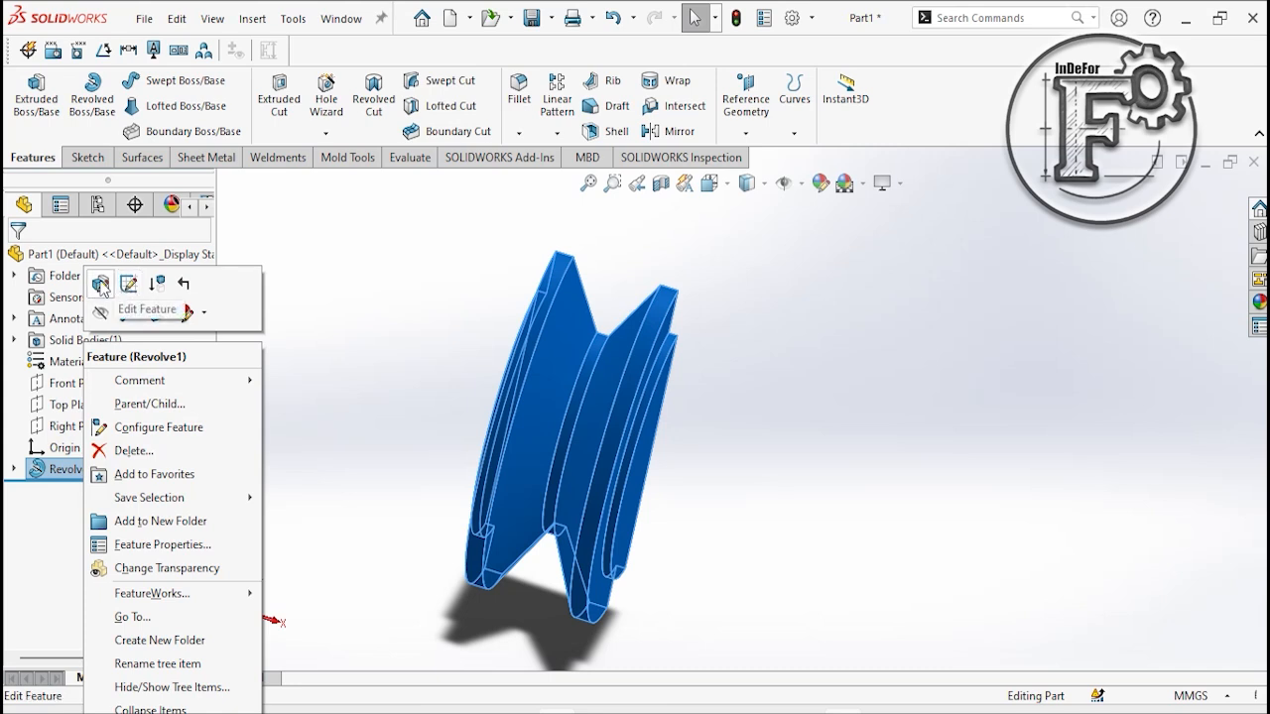
pyautogui.click(100, 283)
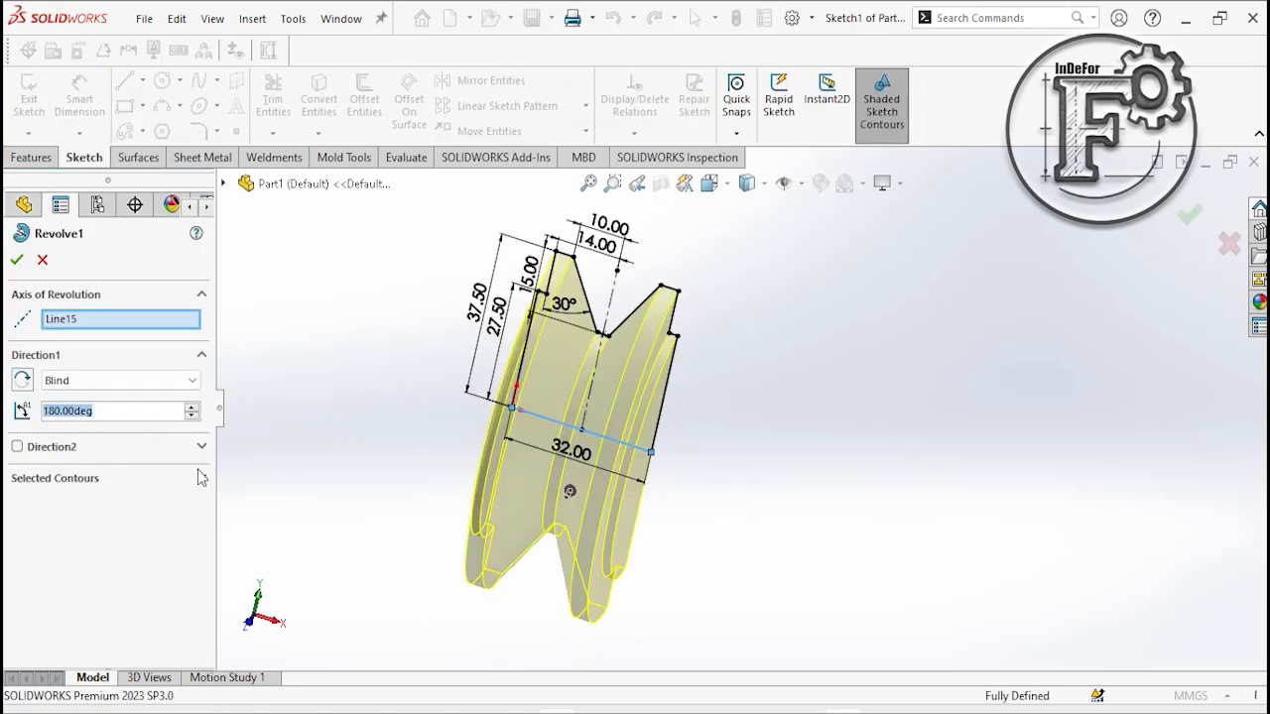
pyautogui.write('270')
pyautogui.click(268, 457)
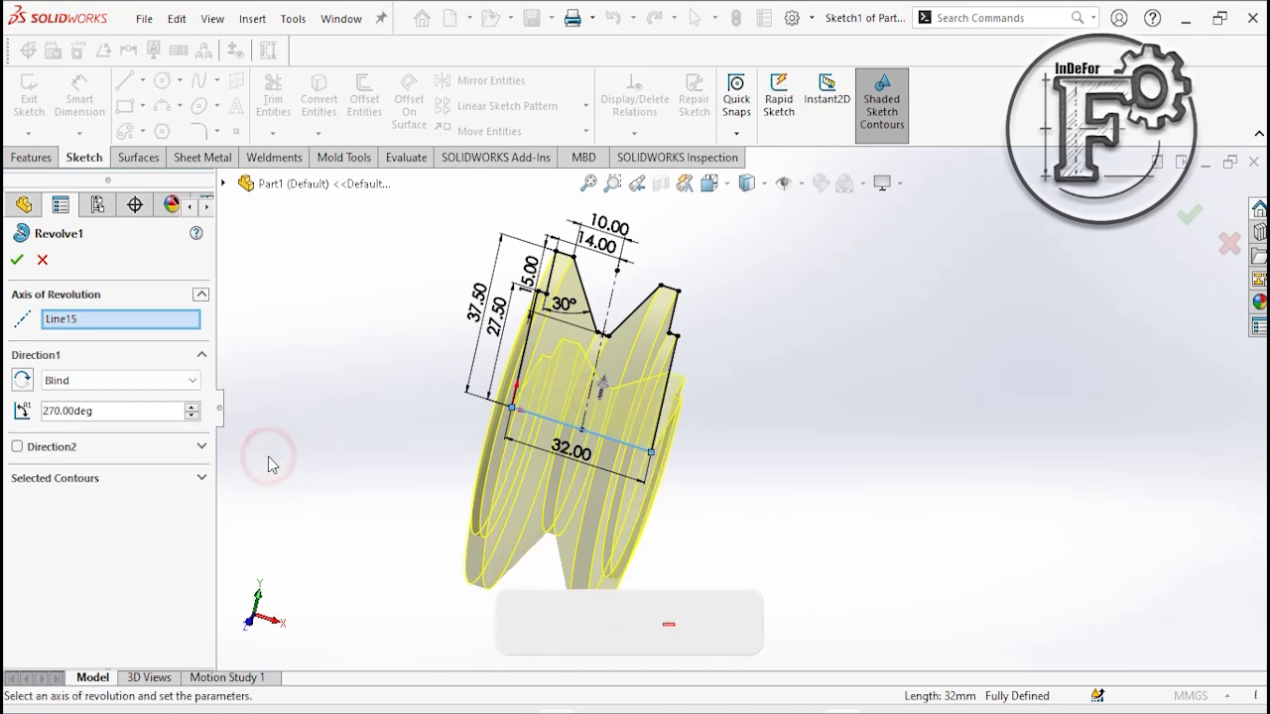
pyautogui.click(22, 383)
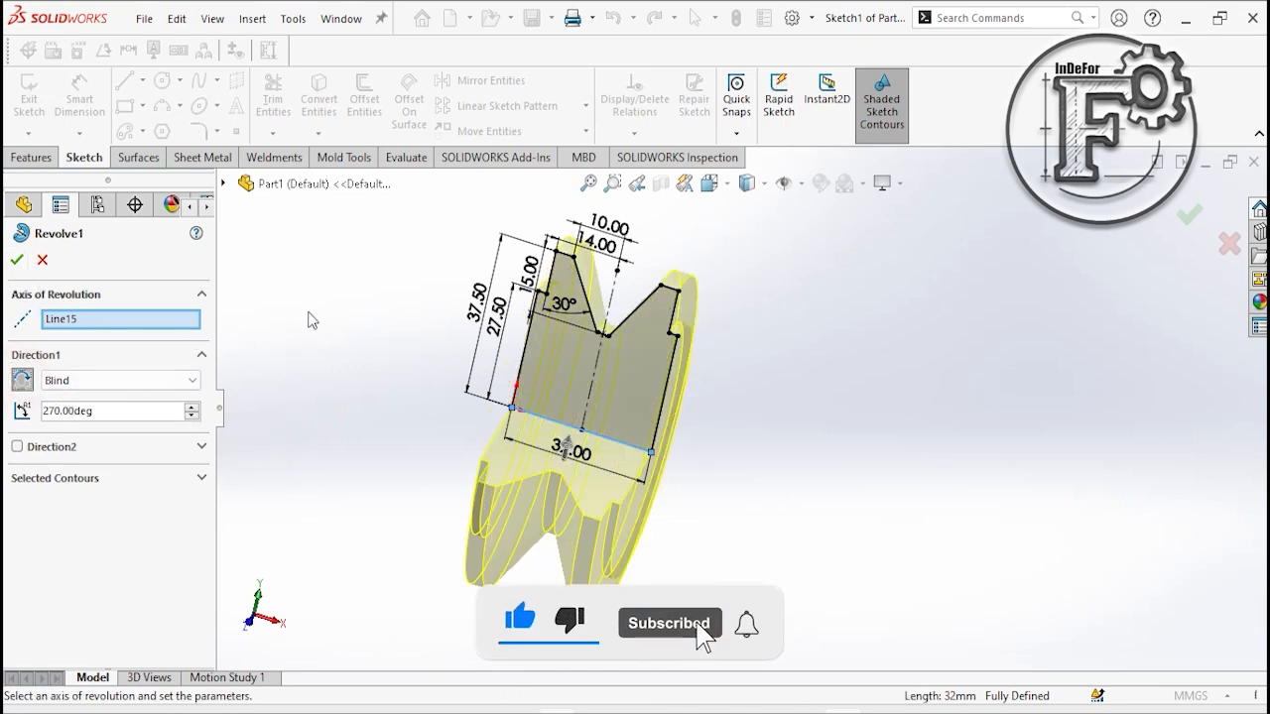